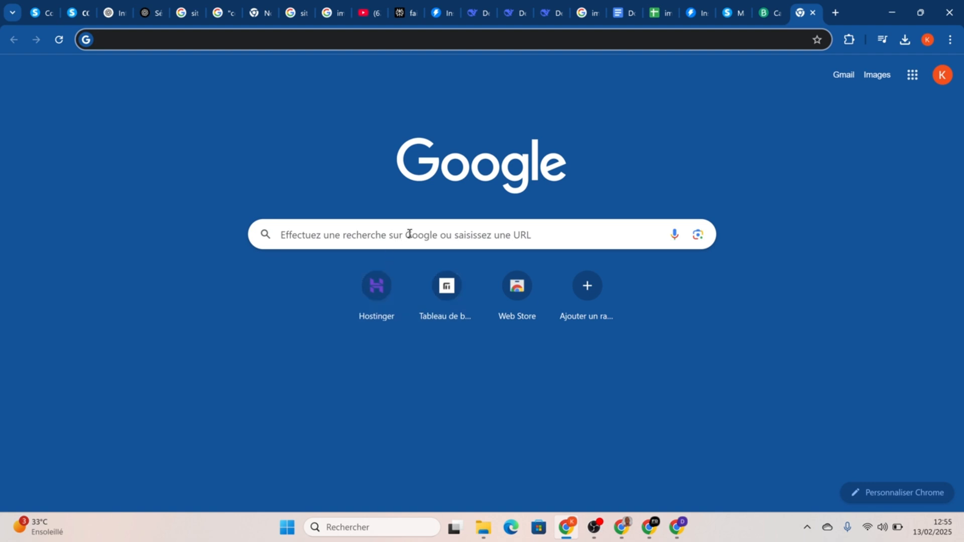
Search Google for "advanced search google" and open Google's Advanced Search page from the results
scroll(409, 234, "up", 4)
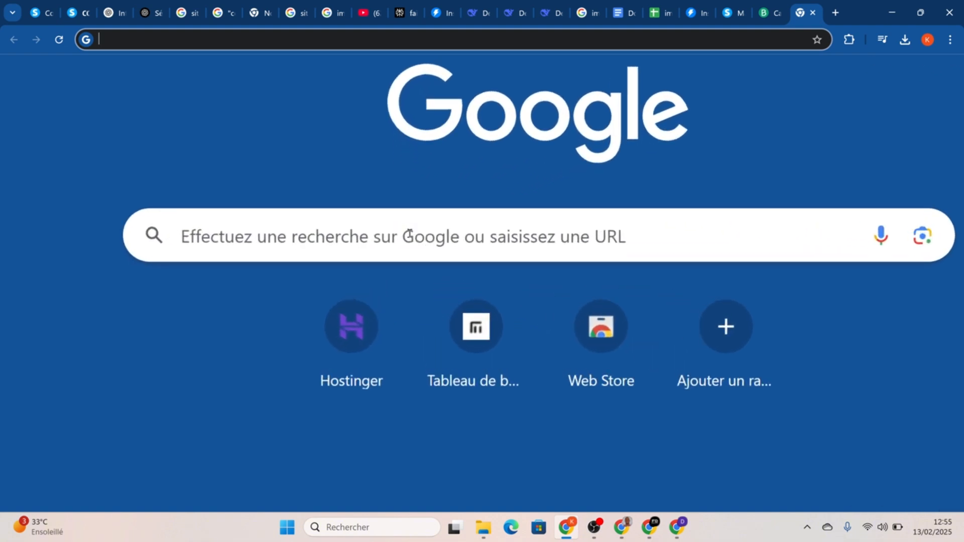
left_click(409, 233)
scroll(283, 346, "down", 3)
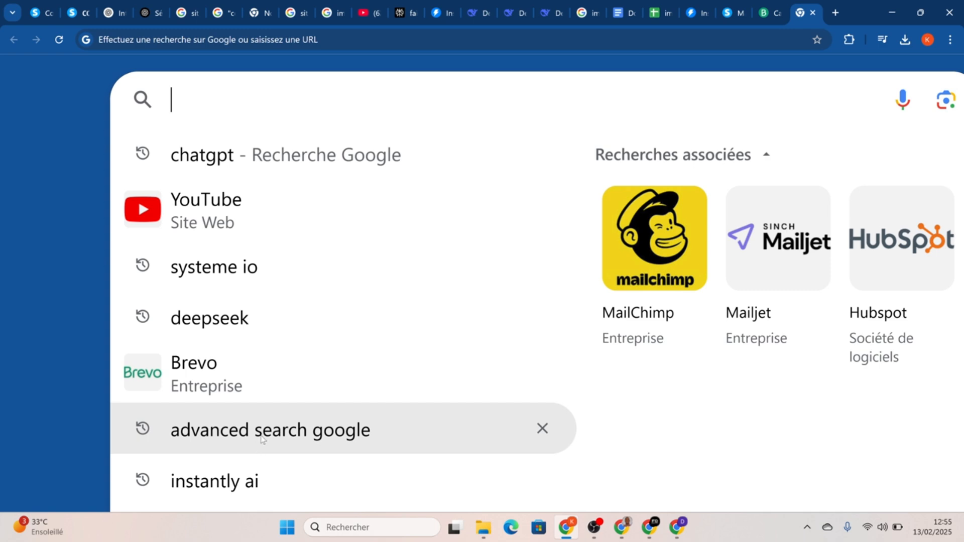
left_click(262, 439)
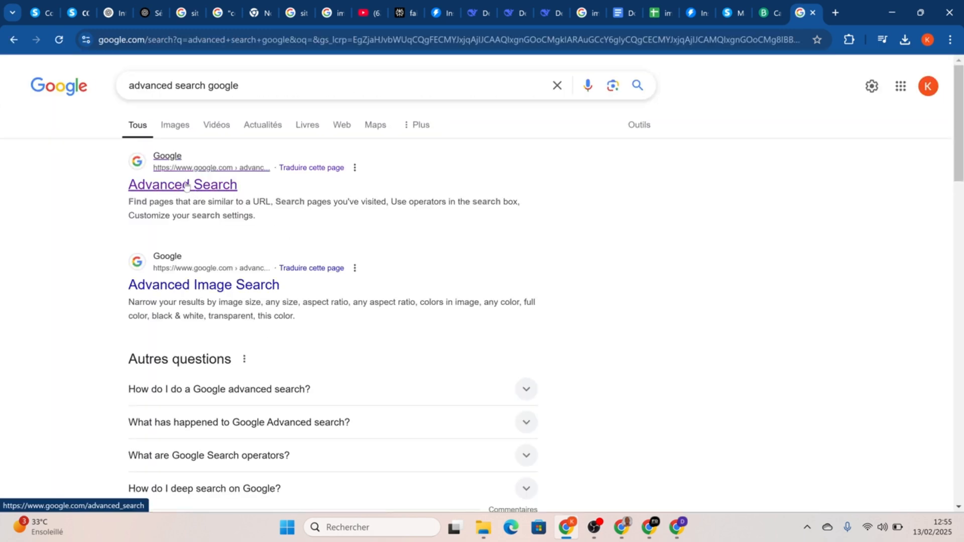
scroll(186, 186, "up", 5)
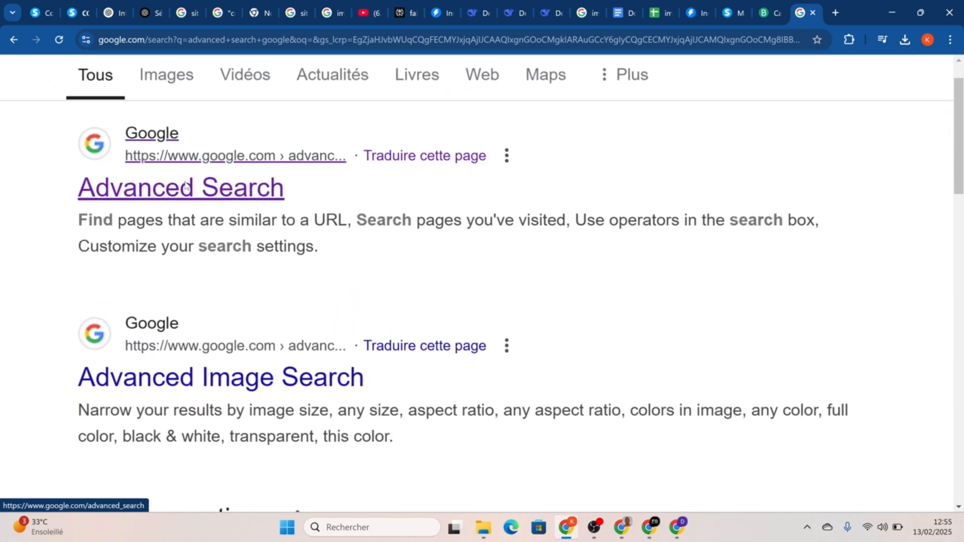
left_click(165, 194)
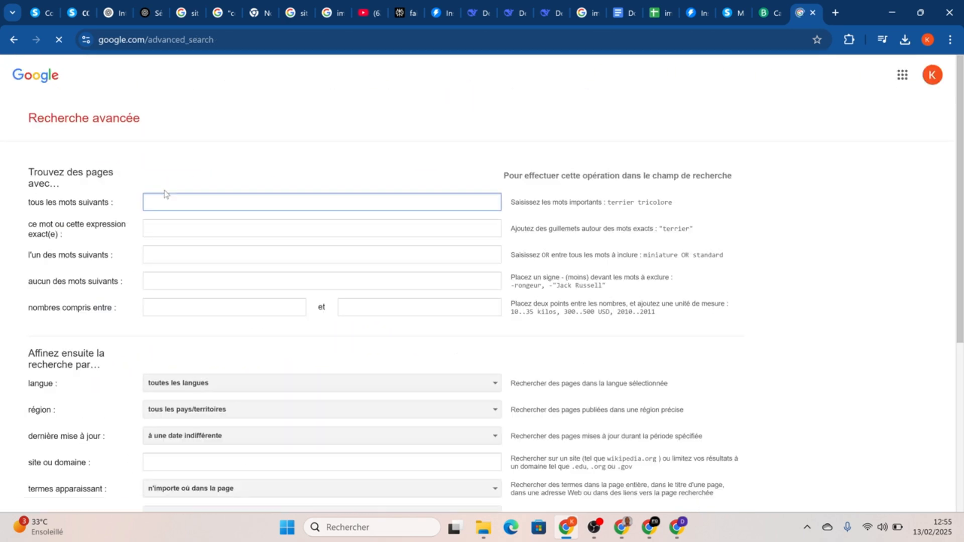
scroll(25, 199, "up", 3)
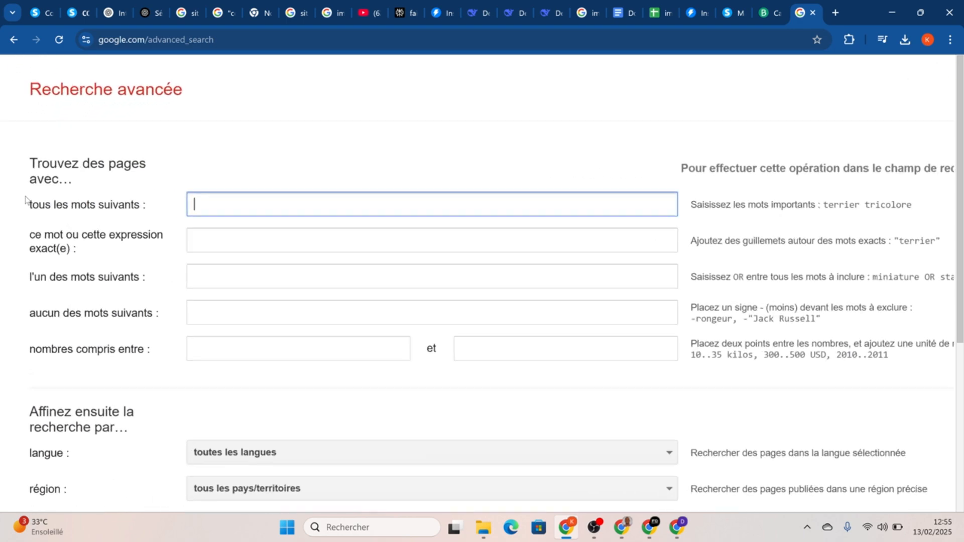
left_click(239, 200)
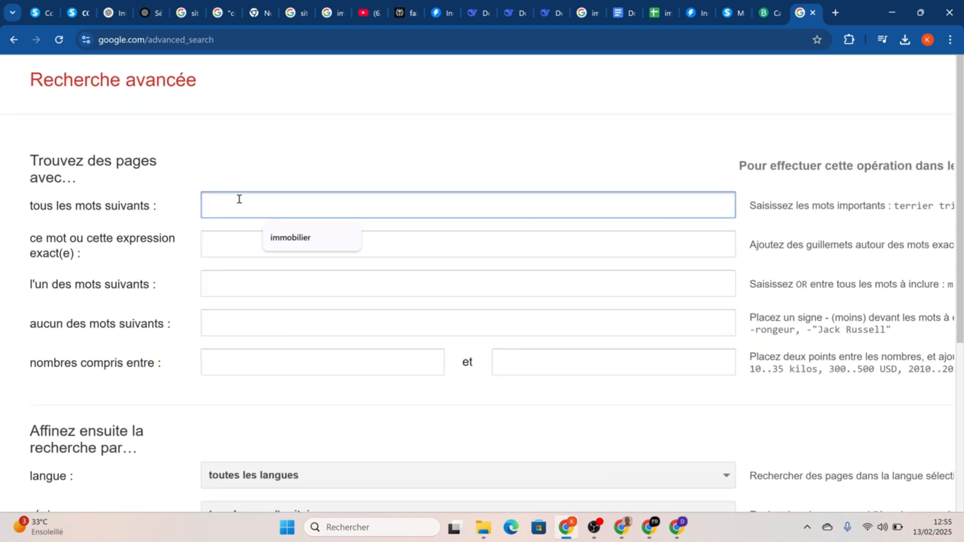
left_click(280, 242)
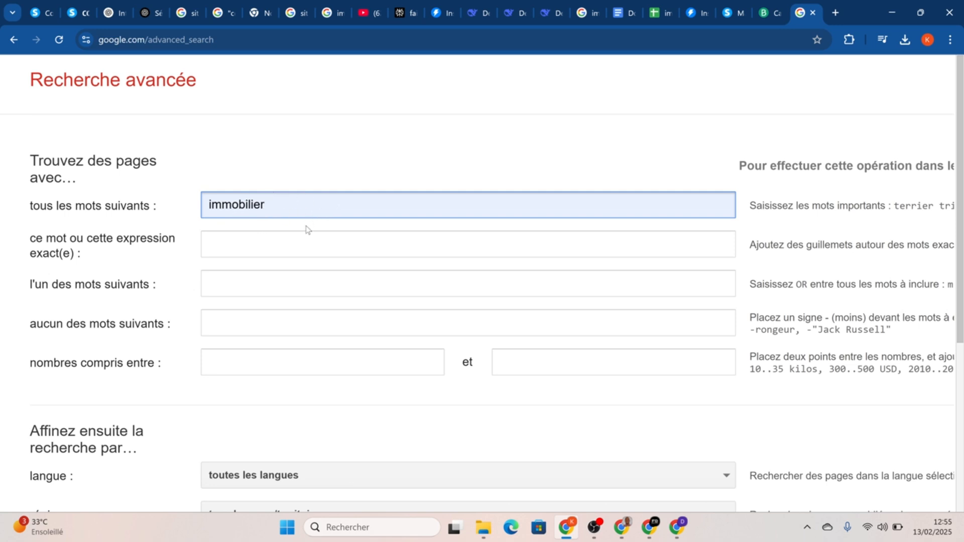
left_click(276, 245)
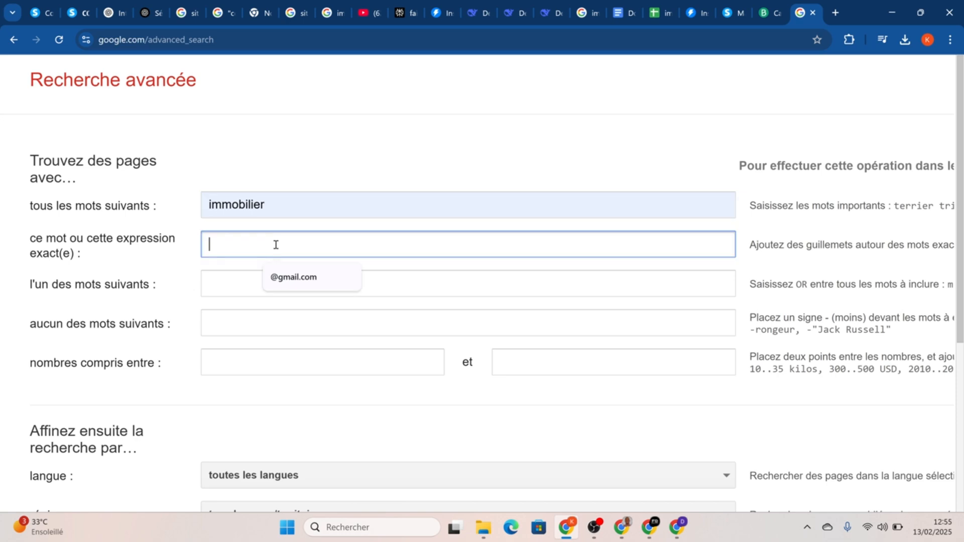
left_click(280, 276)
Run the advanced search without further filters and look through the results for real-estate contacts
scroll(402, 315, "down", 4)
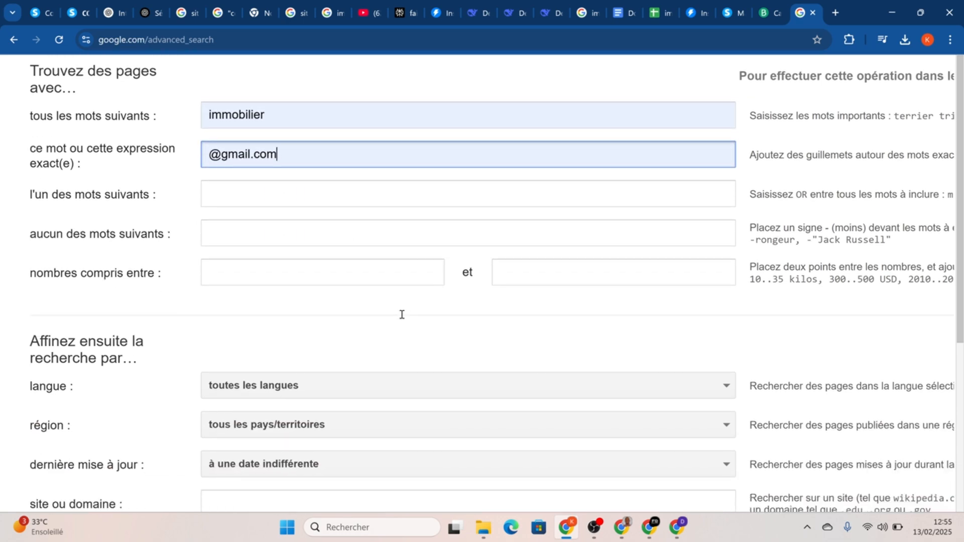
key("ctrl+minus")
key("ctrl+minus")
key("ctrl+minus")
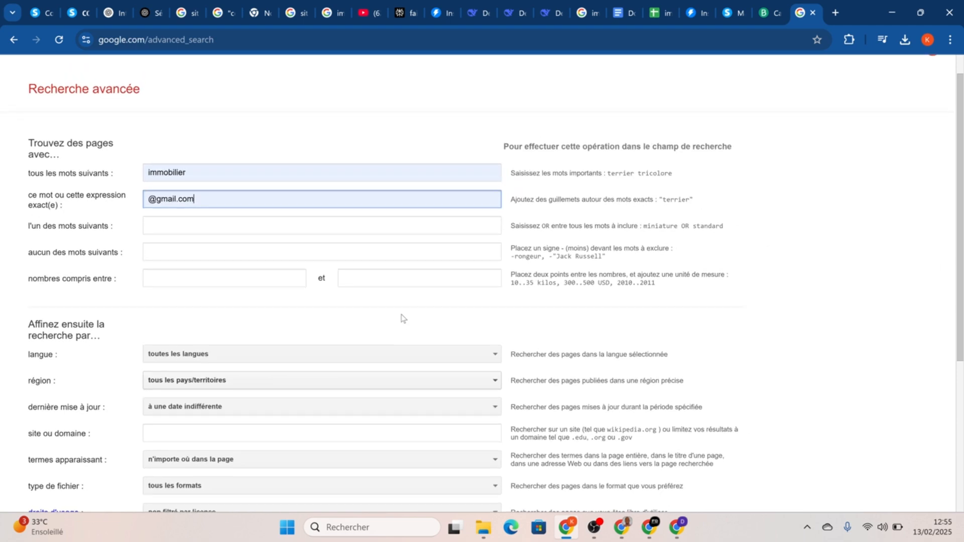
scroll(402, 318, "down", 5)
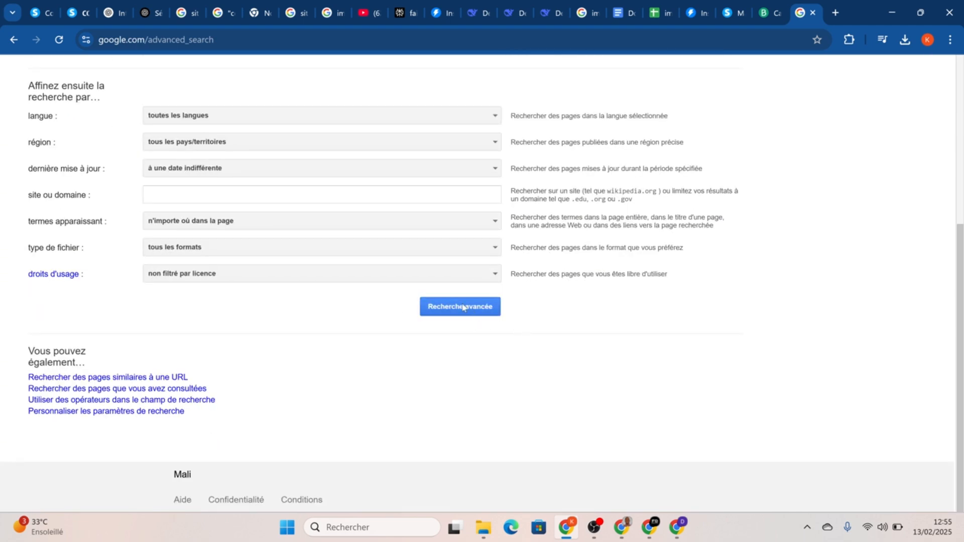
scroll(463, 307, "up", 4)
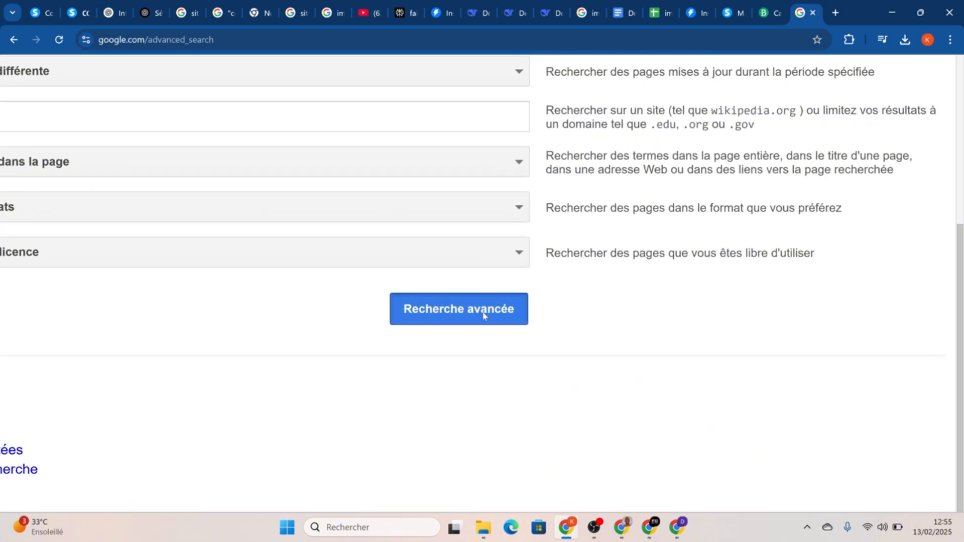
left_click(483, 313)
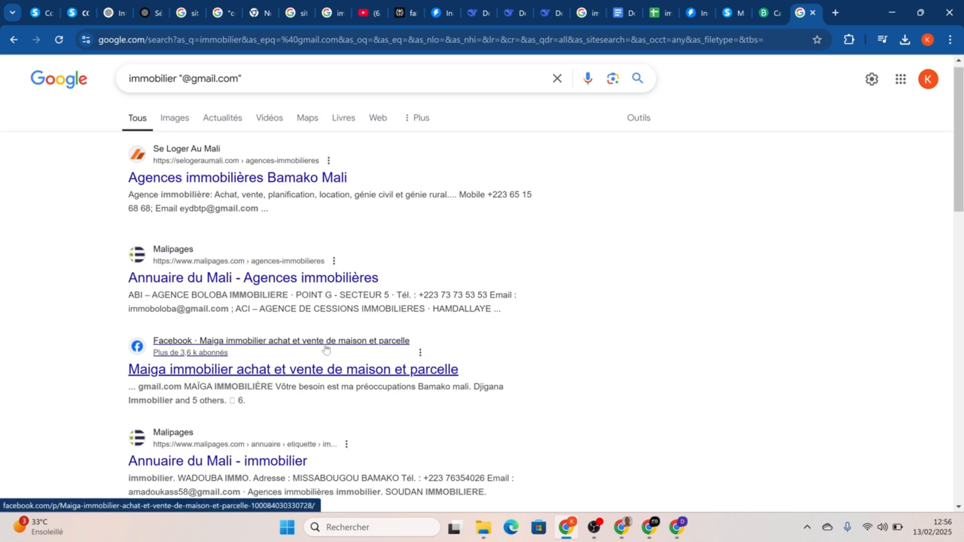
scroll(323, 344, "down", 5)
scroll(327, 346, "up", 4)
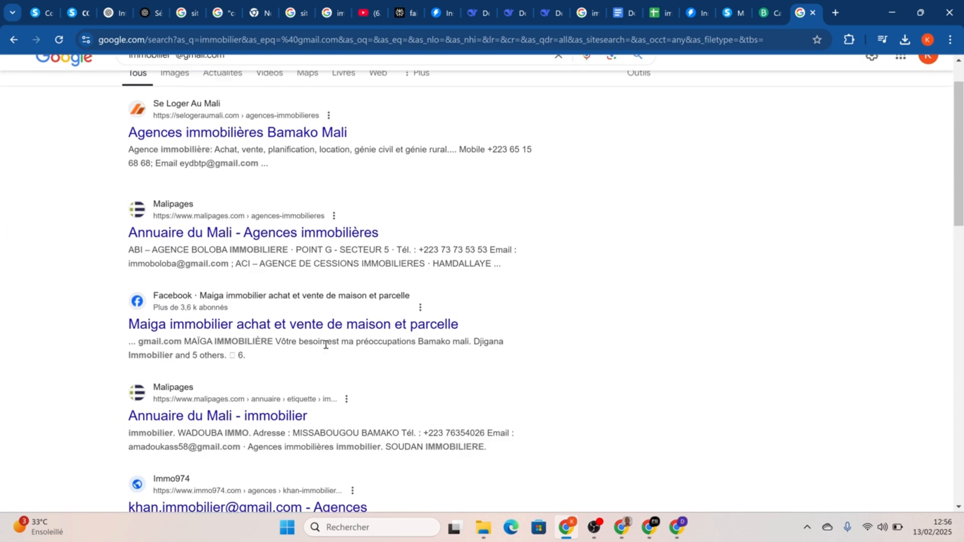
scroll(326, 349, "down", 2)
scroll(326, 350, "up", 1)
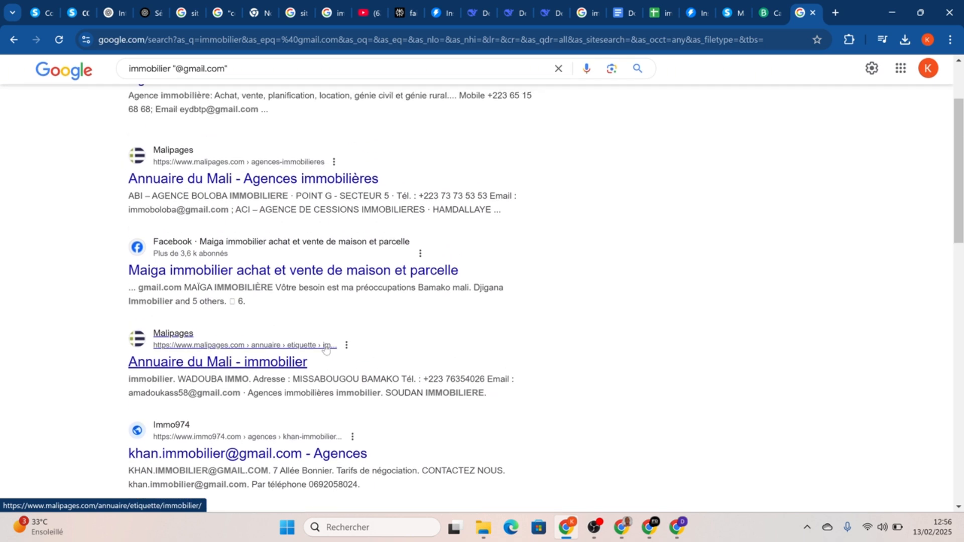
Search for "deepseek" in a new browser tab, open the DeepSeek site and start its chat
left_click(835, 13)
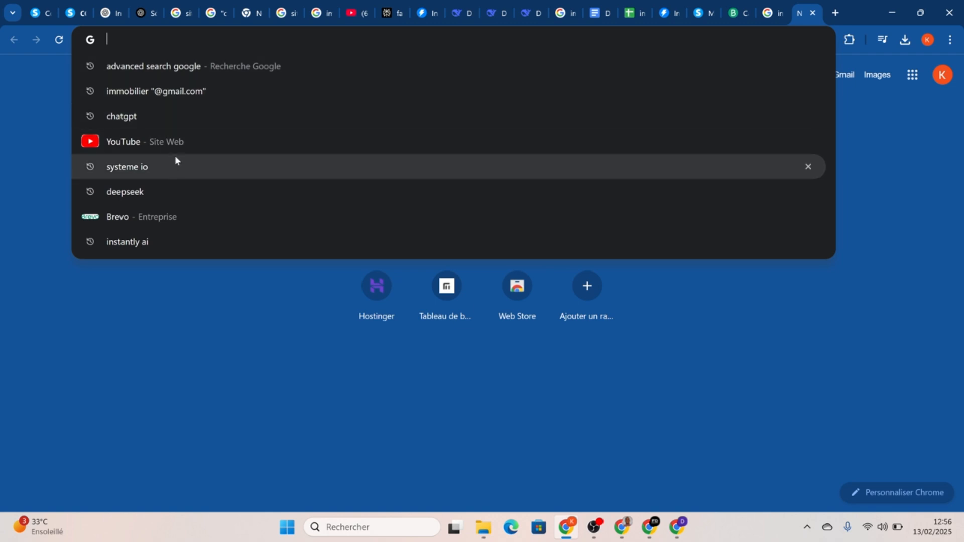
left_click(154, 188)
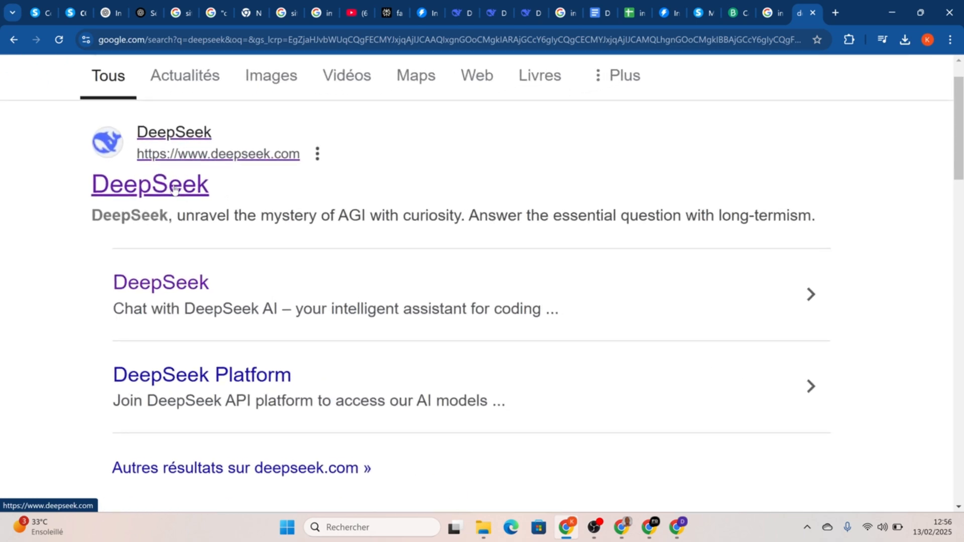
left_click(173, 188)
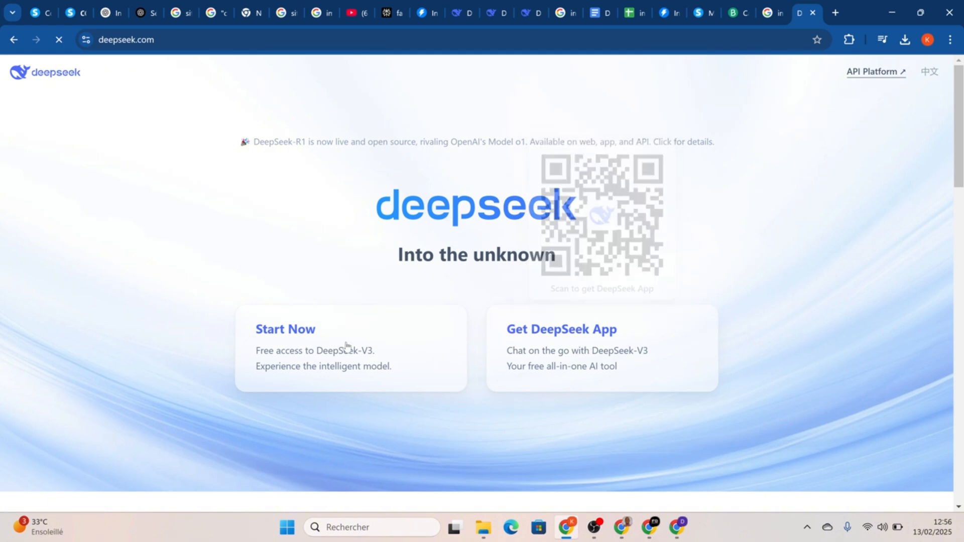
left_click(311, 350)
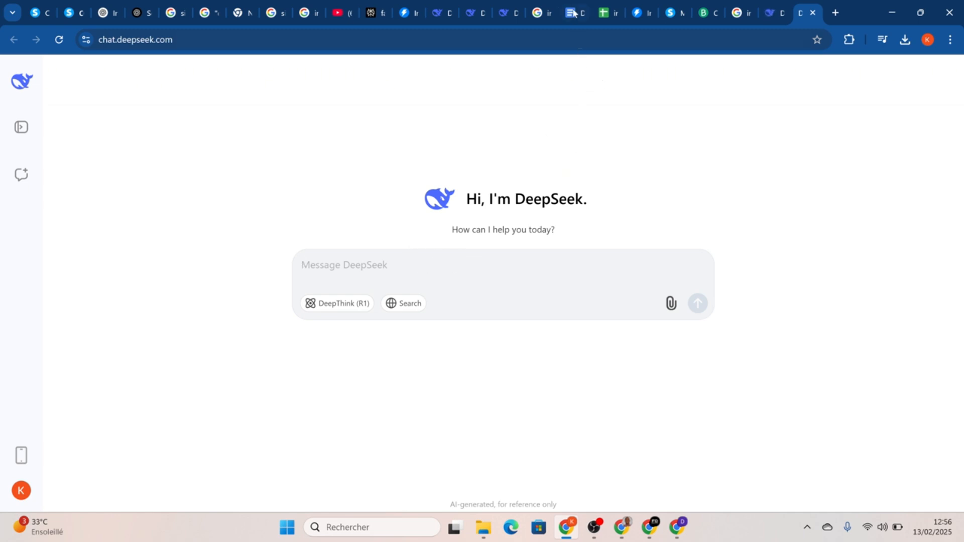
Switch to the Google Docs prompt document and copy its first line, "je vais t'envoyer du contenu et tu vas regarder sans rien dire si tu es d'accord dit oui"
left_click(571, 10)
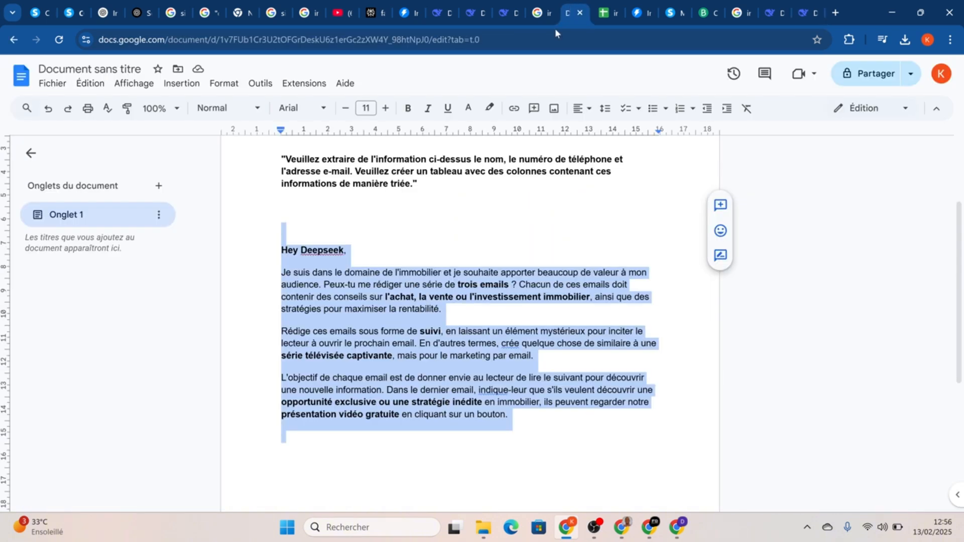
left_click(486, 253)
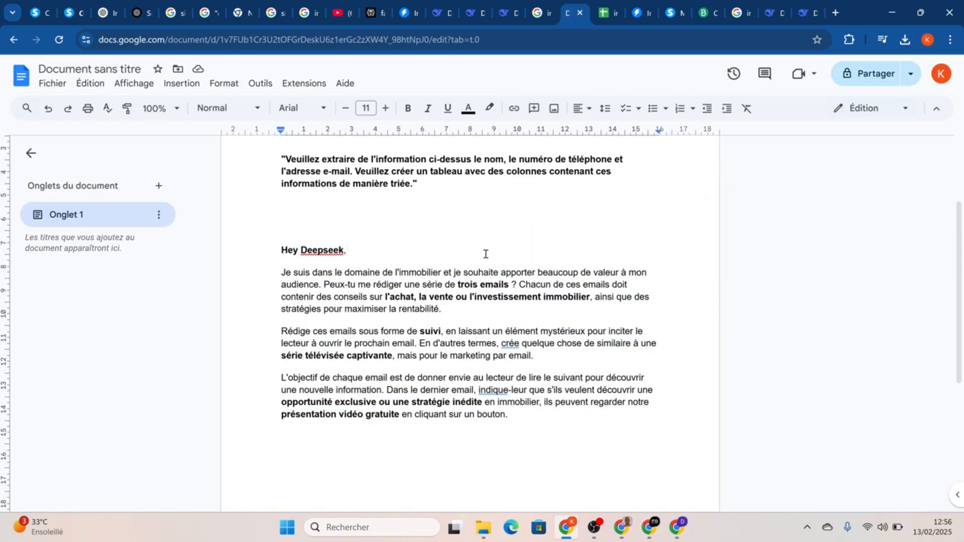
scroll(486, 253, "up", 3)
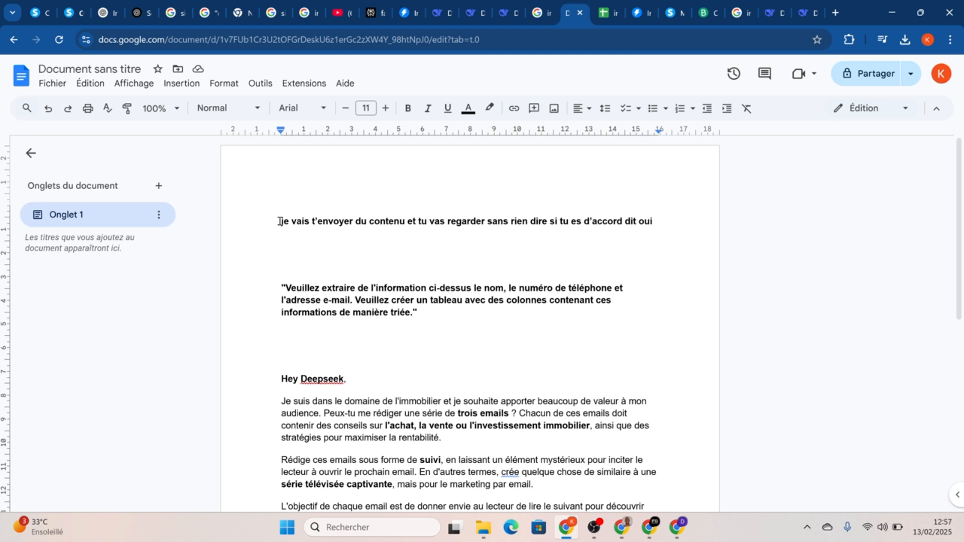
left_click_drag(279, 222, 660, 226)
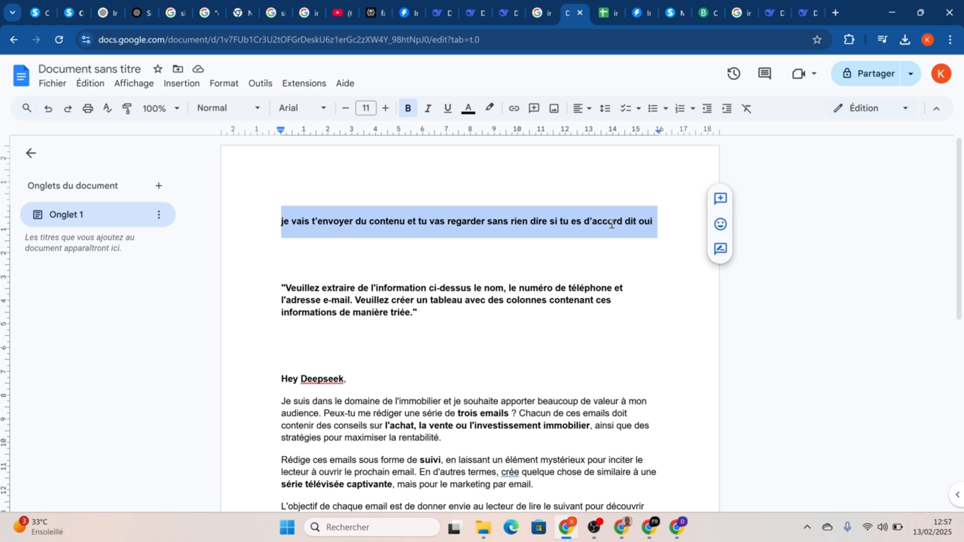
right_click(612, 225)
left_click(670, 214)
Paste the copied instruction into a new DeepSeek chat and send it
left_click(803, 12)
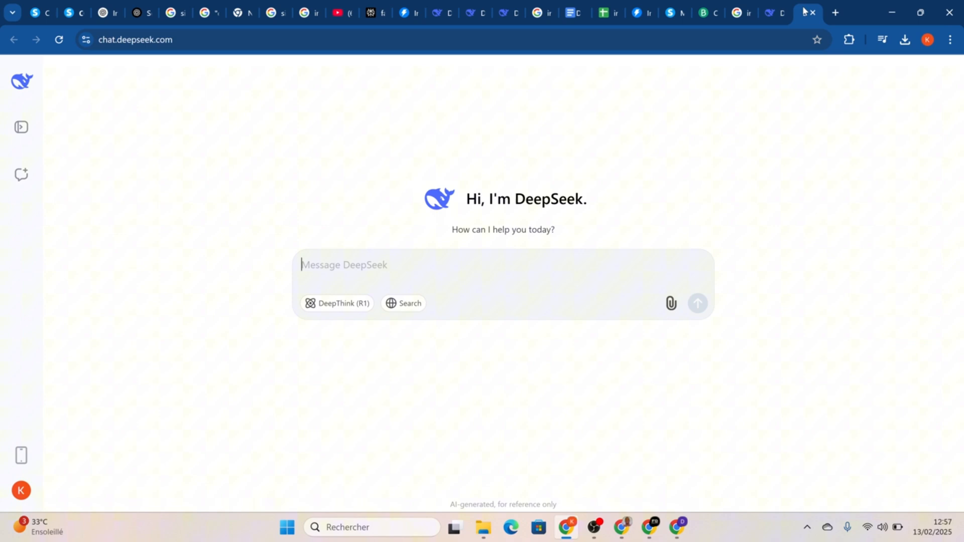
right_click(377, 271)
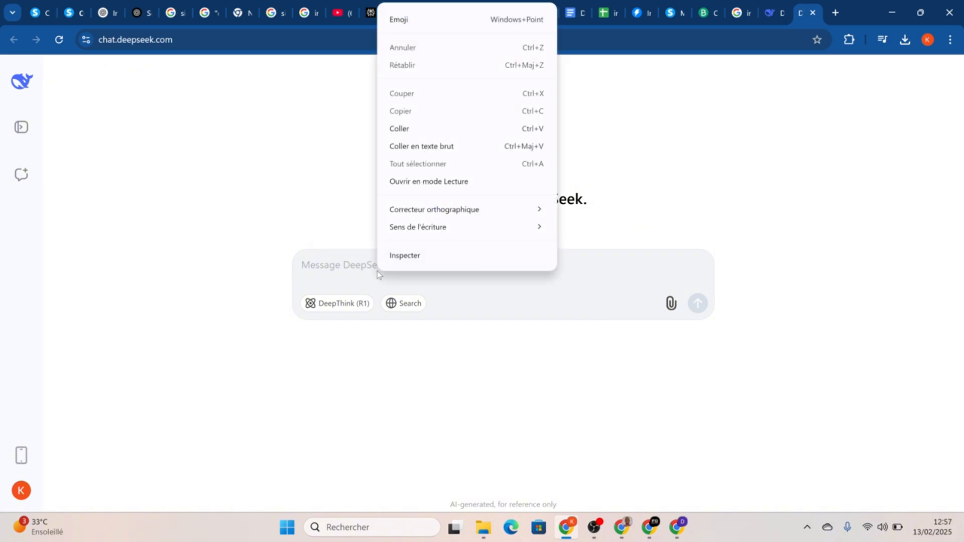
left_click(415, 132)
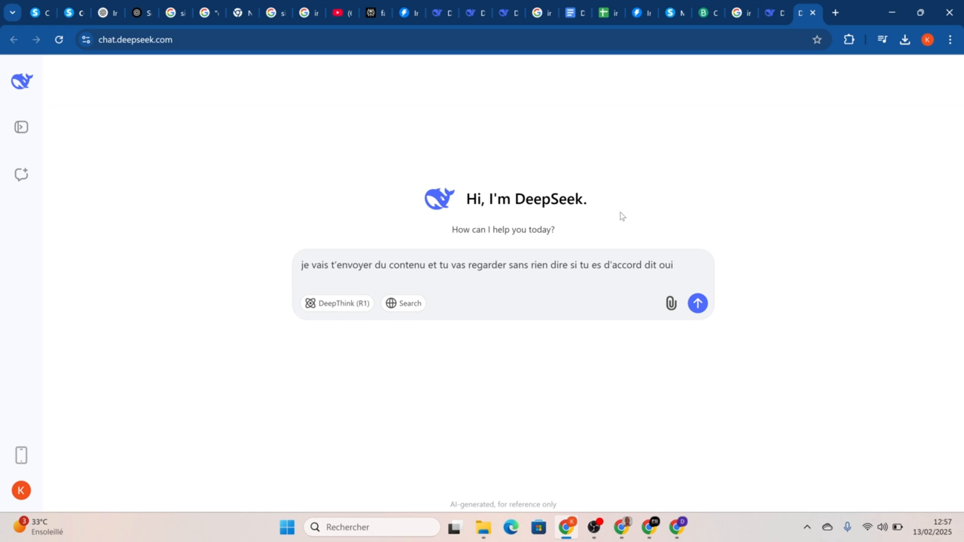
key("Return")
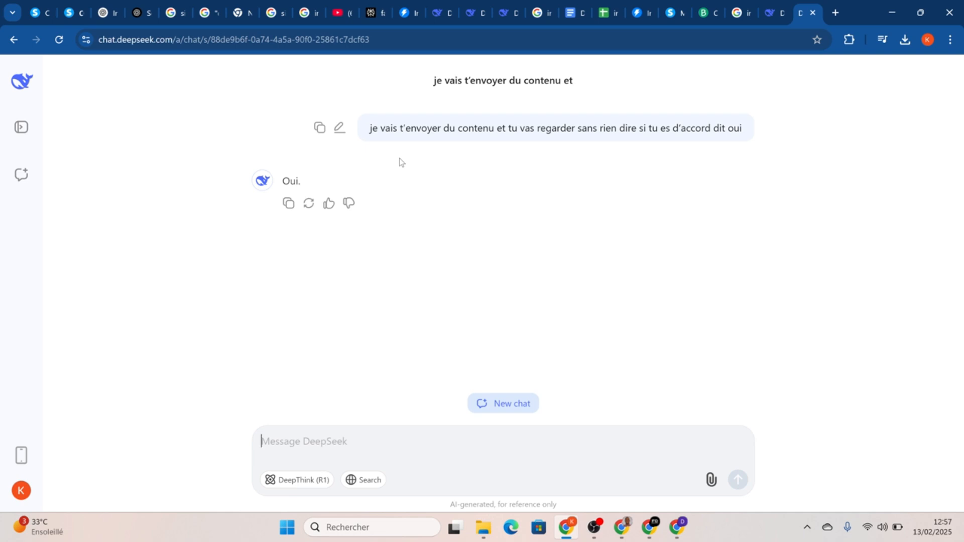
left_click(742, 14)
scroll(228, 229, "down", 1)
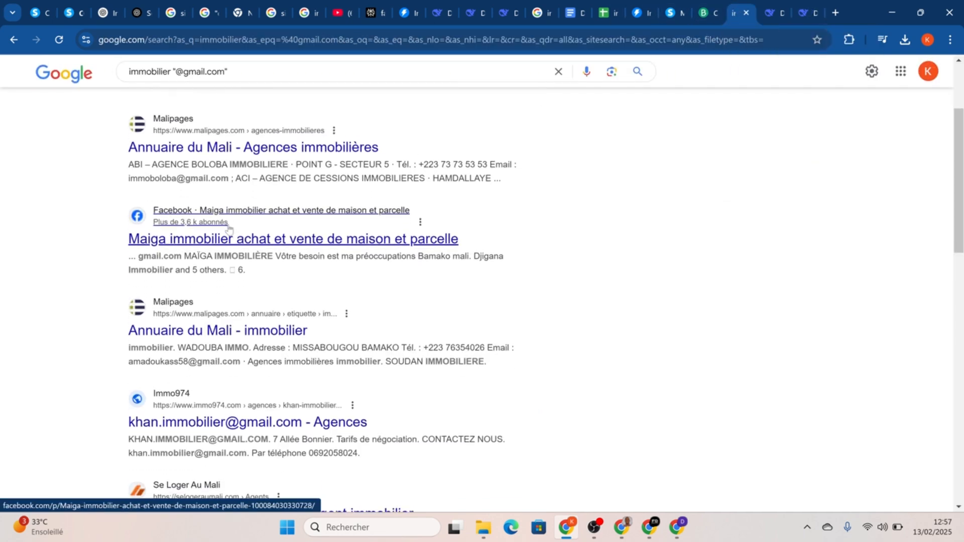
scroll(221, 201, "up", 2)
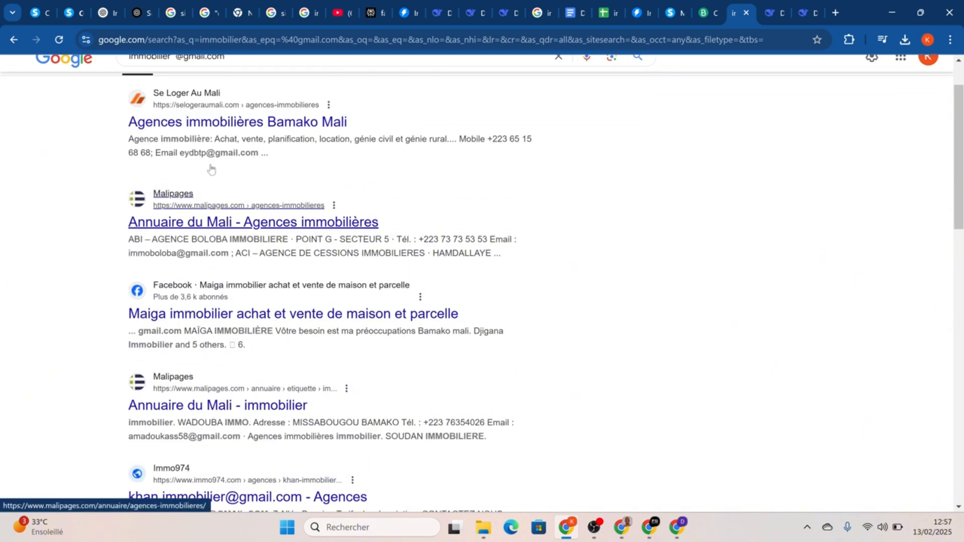
scroll(211, 170, "up", 1)
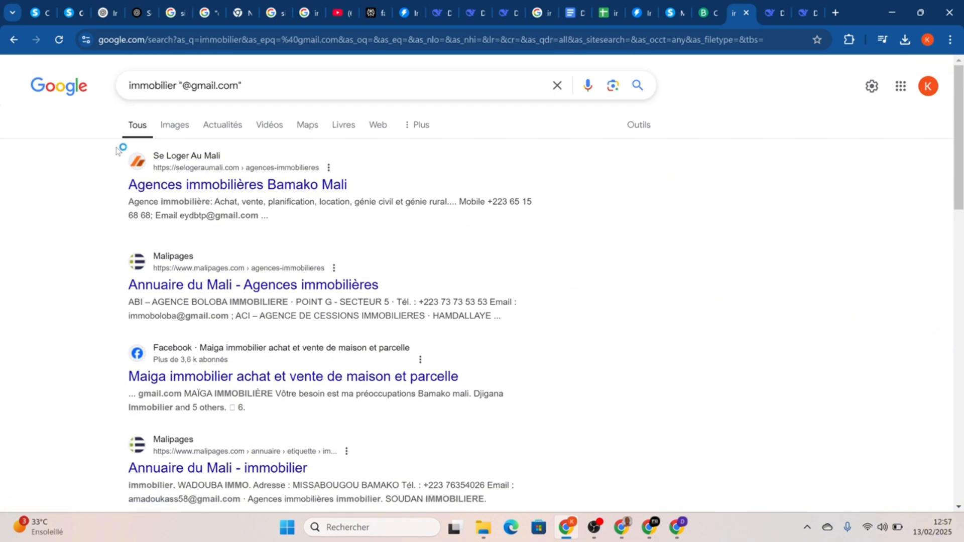
left_click_drag(116, 151, 477, 507)
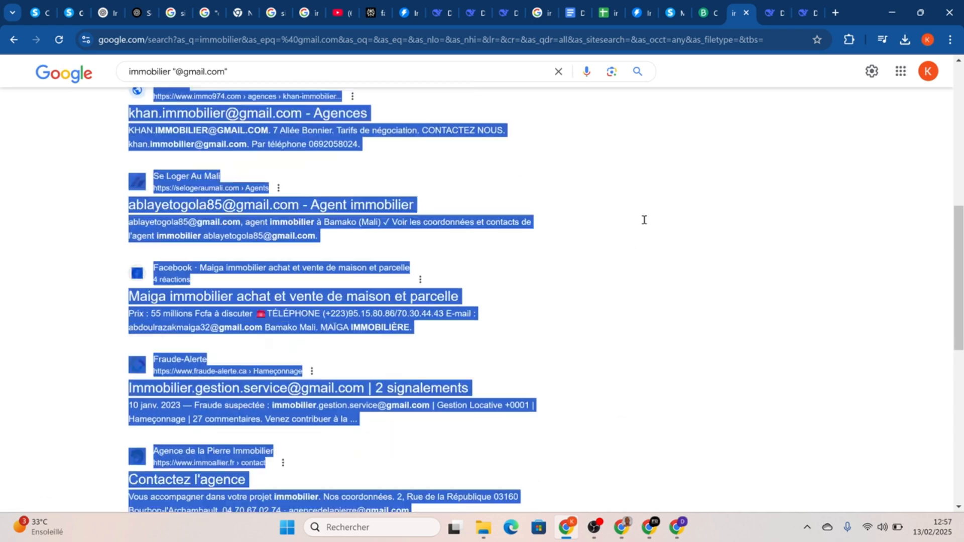
left_click_drag(644, 220, 703, 492)
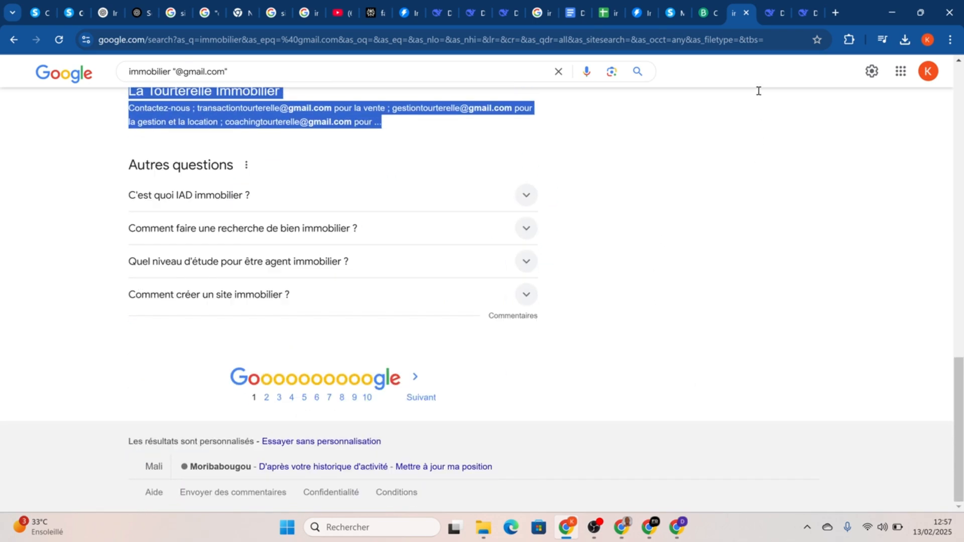
left_click_drag(759, 91, 595, 327)
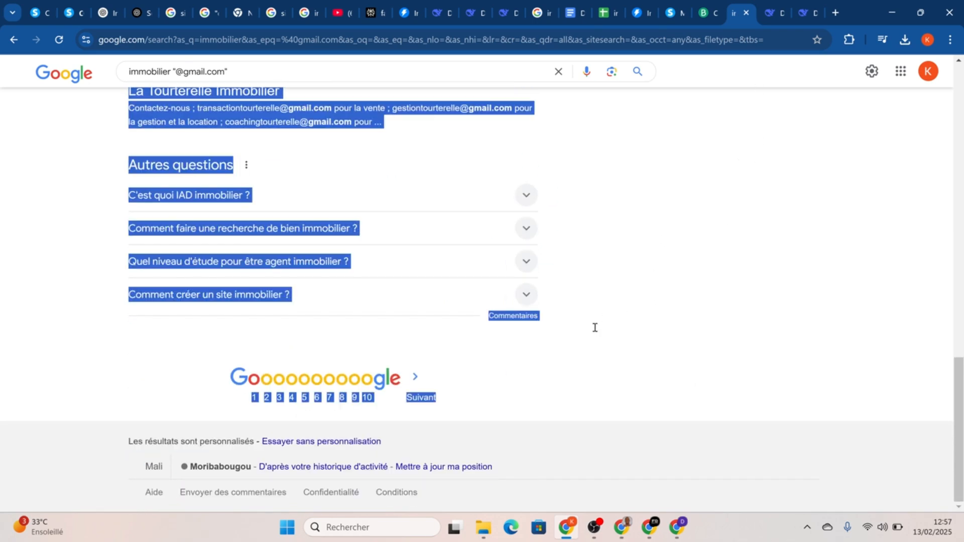
right_click(335, 259)
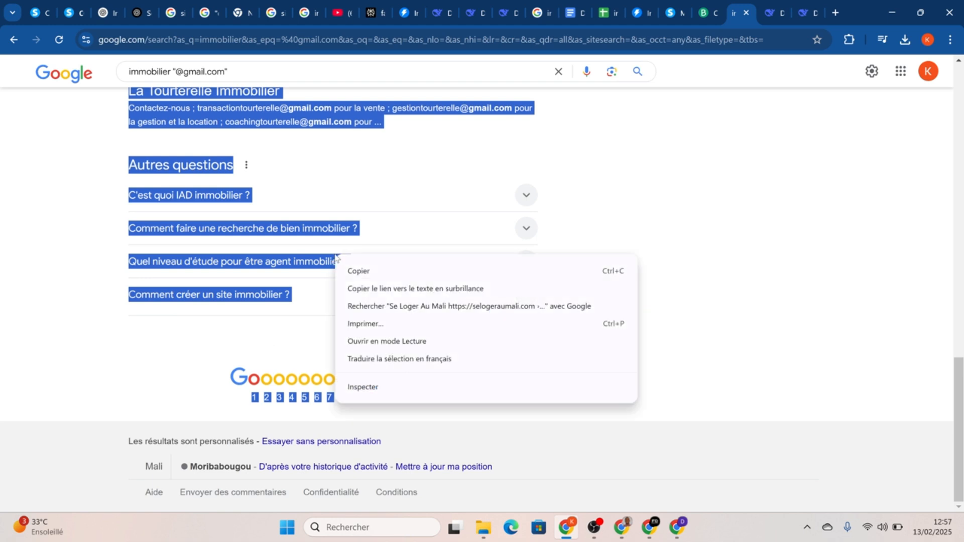
left_click(387, 271)
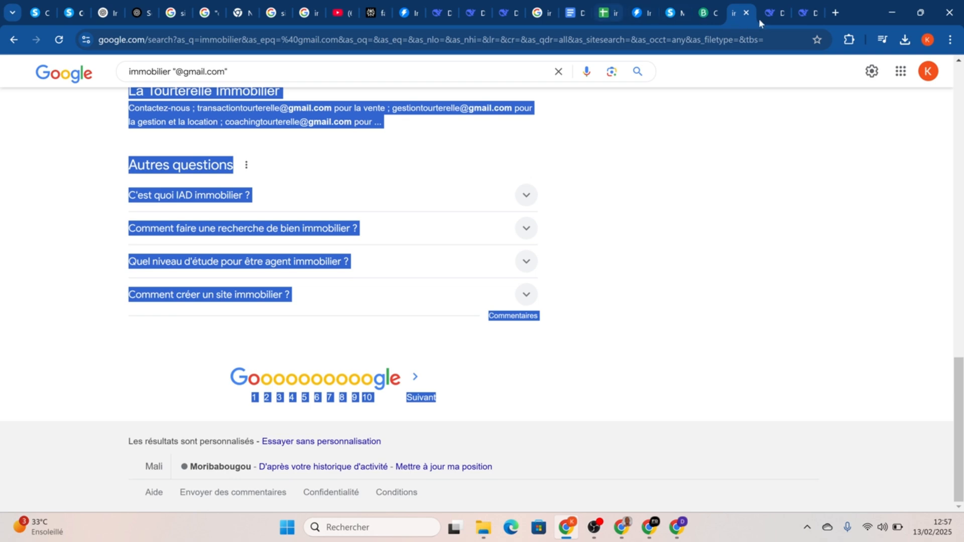
Paste the copied first page of results into the existing DeepSeek chat and send it
left_click(802, 16)
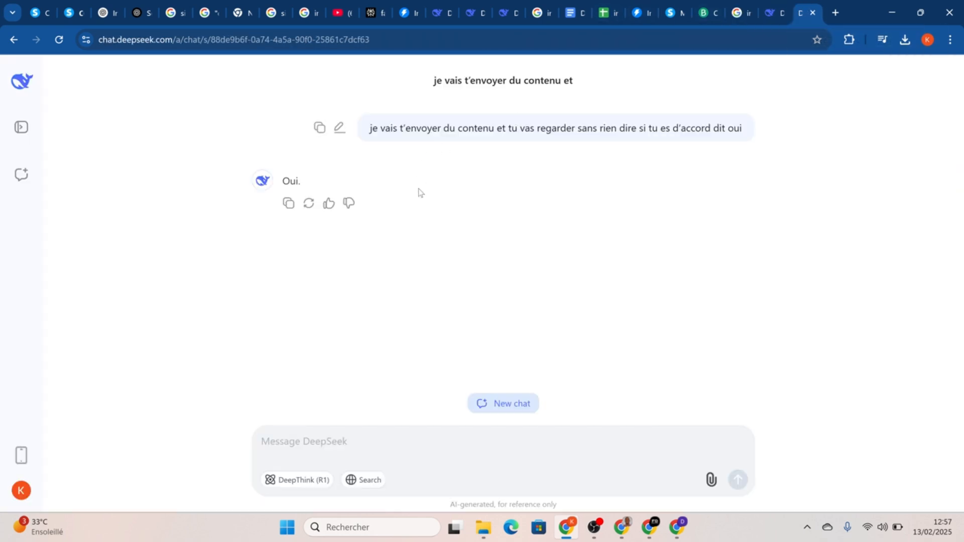
right_click(335, 441)
left_click(384, 306)
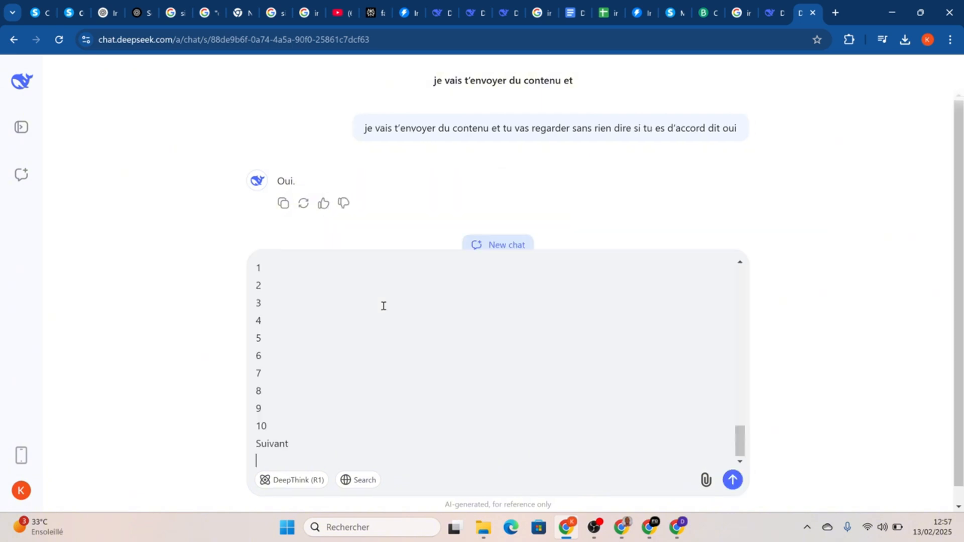
key("Return")
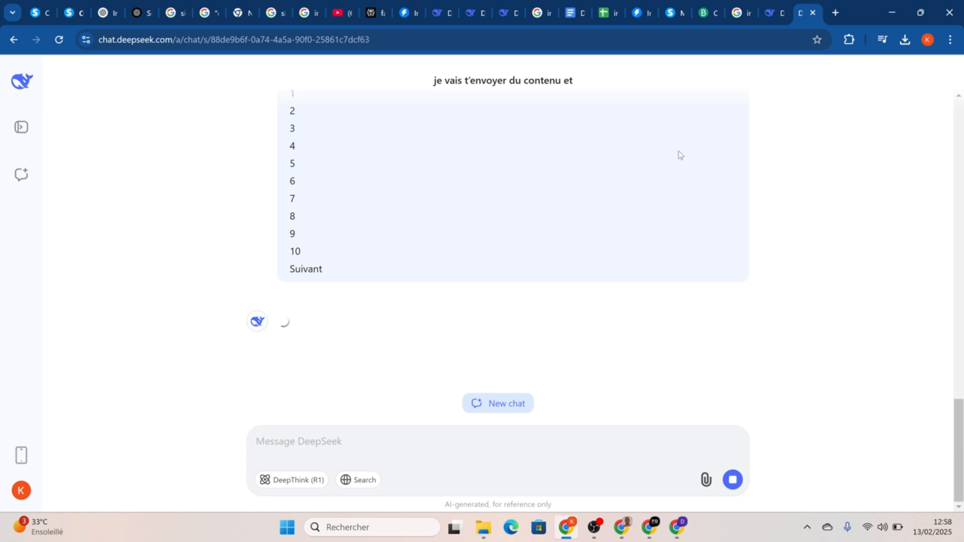
Return to the Google results, open page 2 and copy all of its listings
left_click(736, 14)
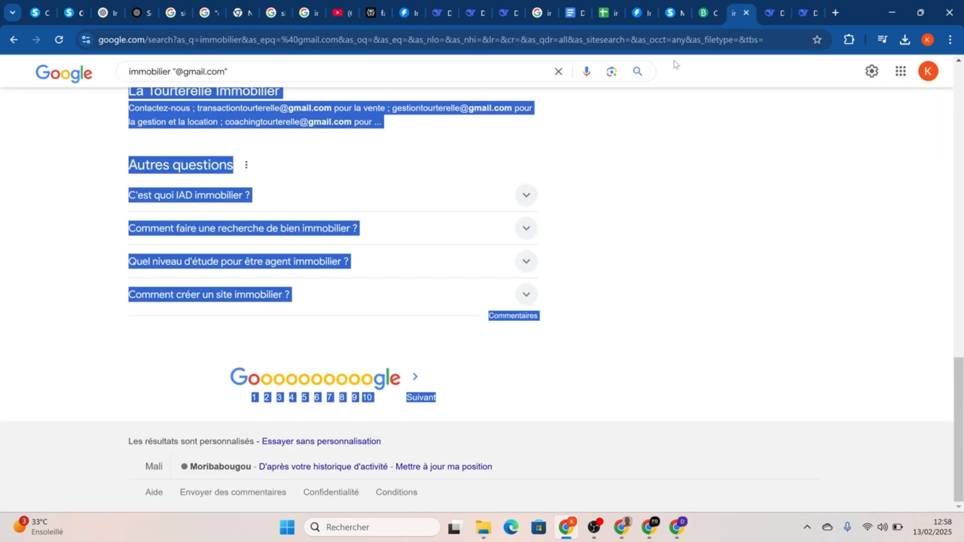
left_click(446, 230)
scroll(445, 229, "down", 4)
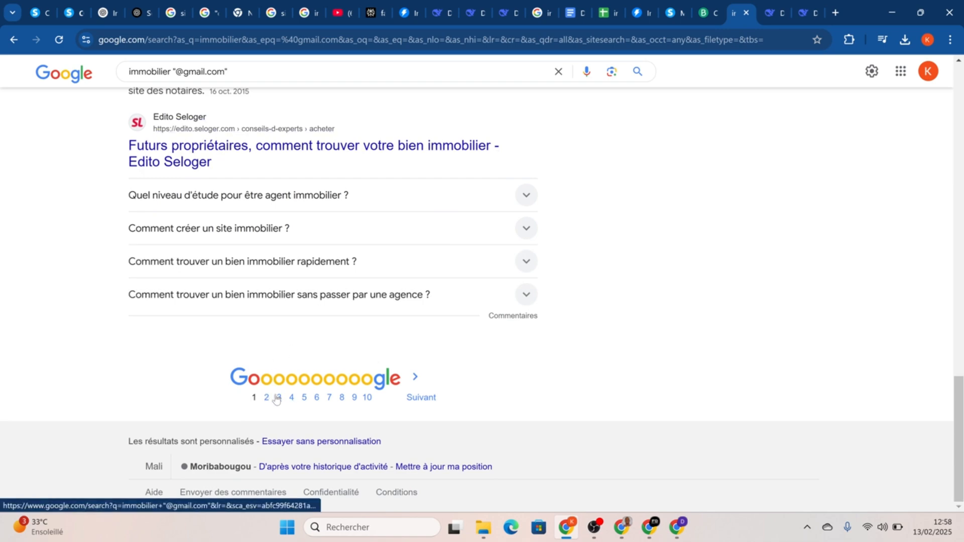
scroll(272, 399, "up", 5, "ctrl")
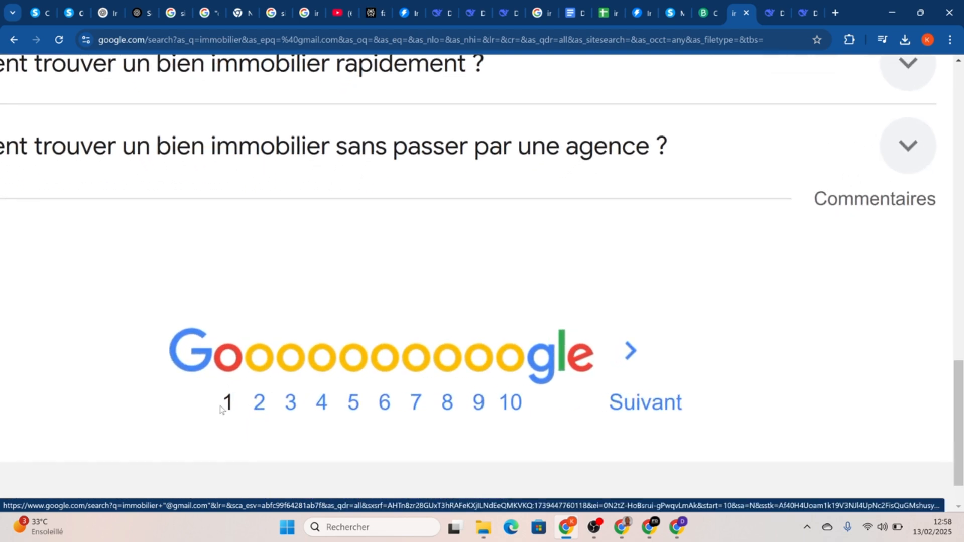
left_click(265, 412)
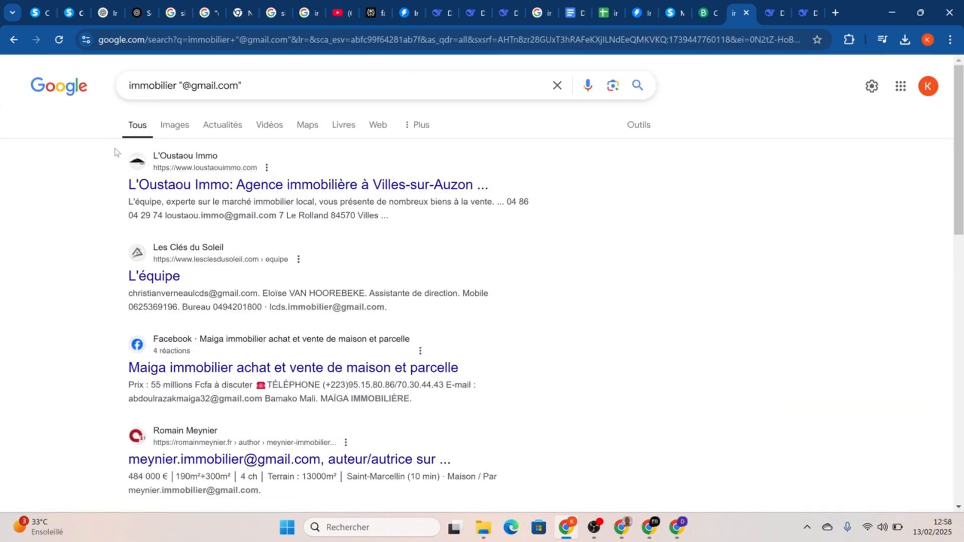
left_click_drag(115, 152, 532, 510)
left_click_drag(553, 236, 275, 284)
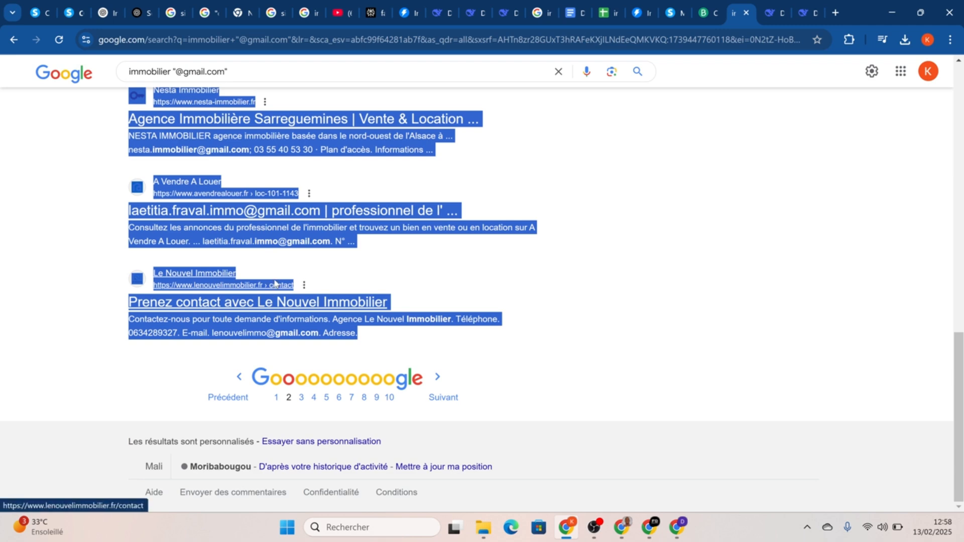
right_click(275, 285)
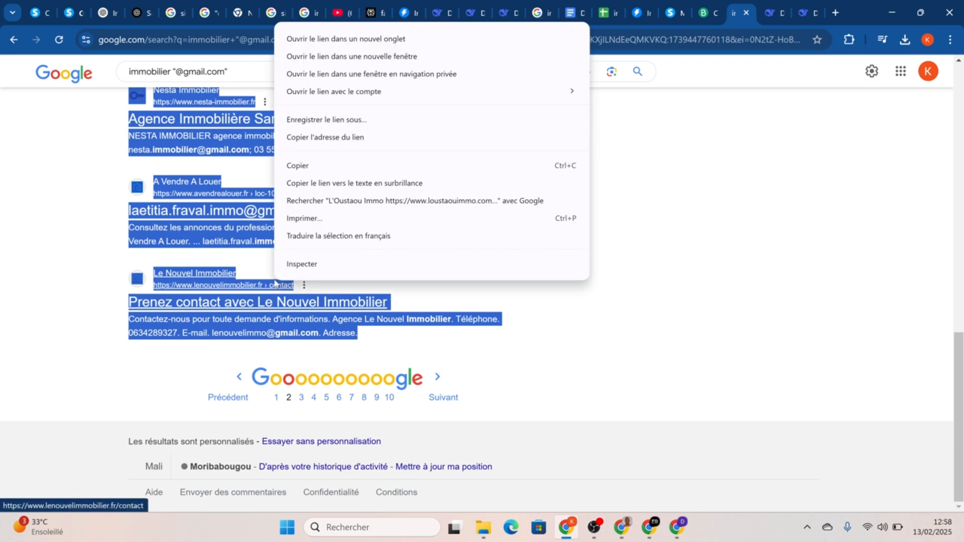
left_click(330, 165)
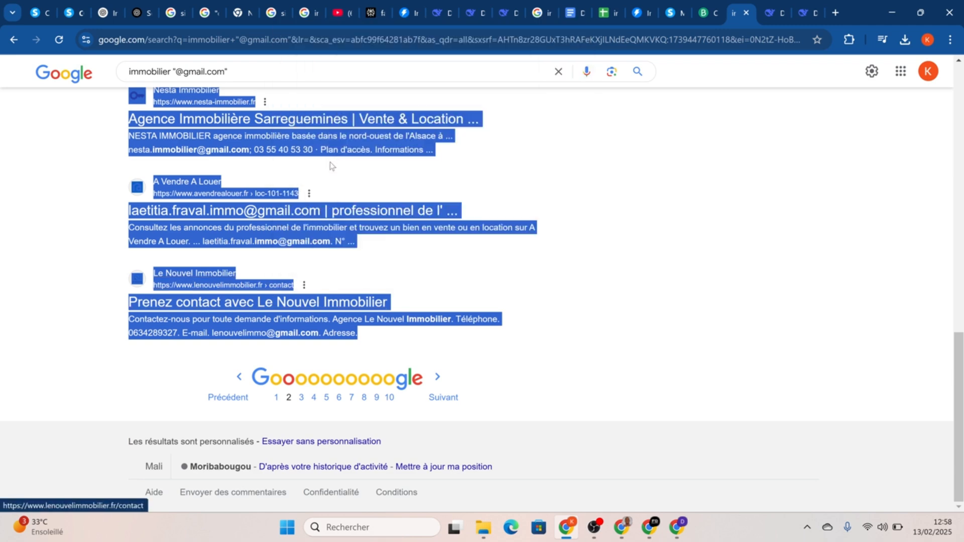
Paste the copied page 2 listings into the same DeepSeek chat and send them
left_click(804, 14)
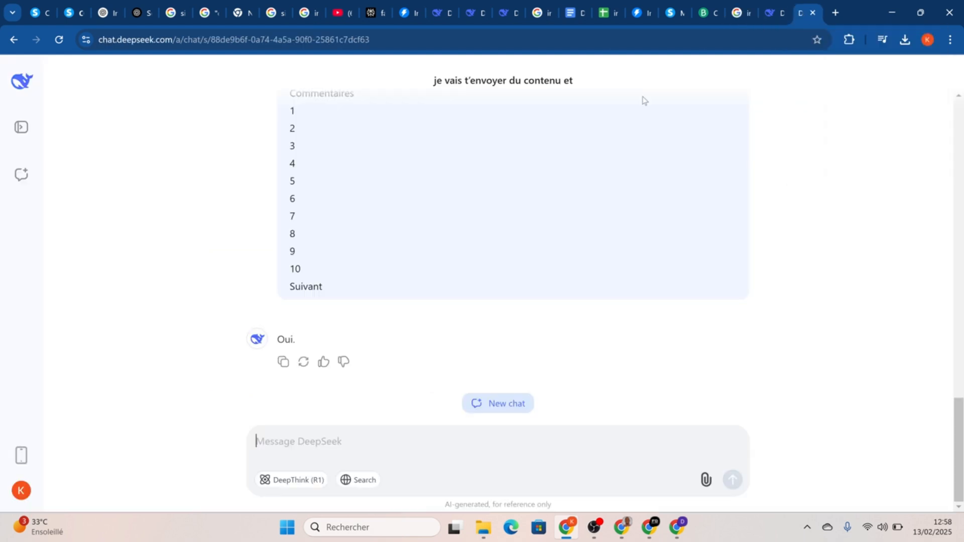
right_click(302, 440)
left_click(333, 297)
key("Return")
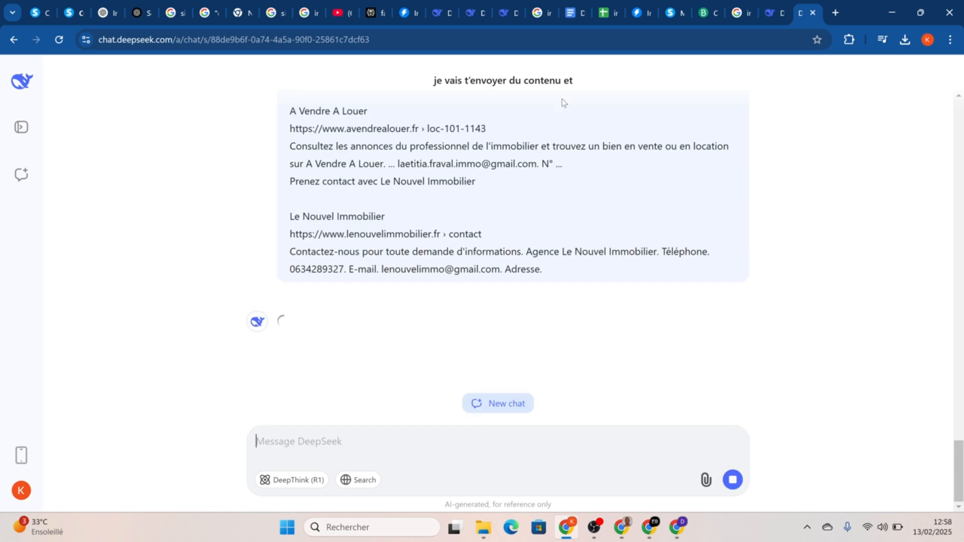
Go back to the Google results, open page 3 and copy its listings down to the Ouedkniss.com entry
left_click(738, 18)
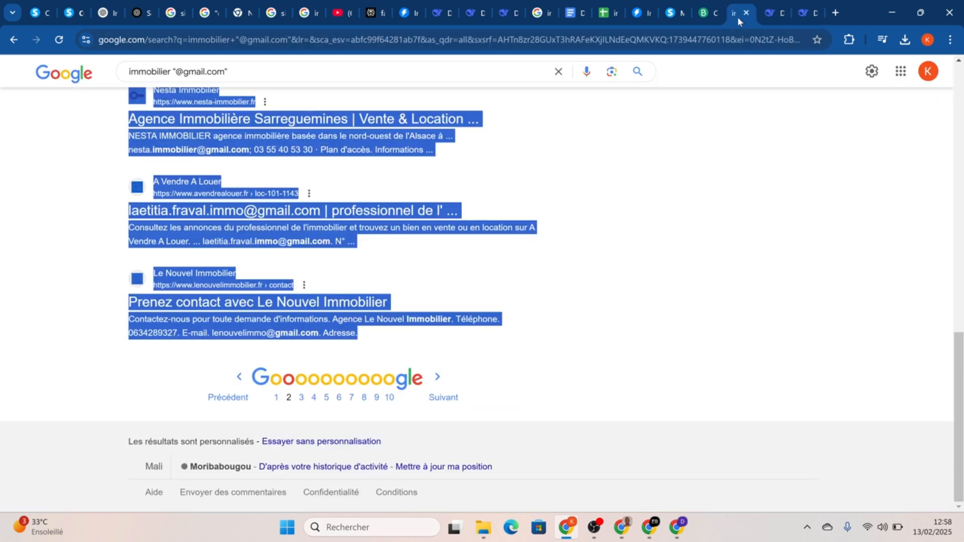
left_click(302, 399)
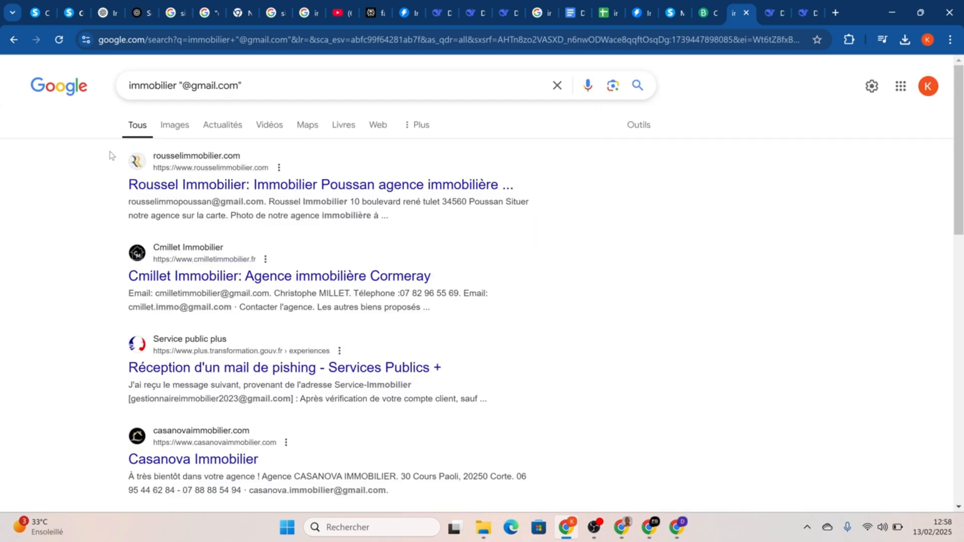
left_click_drag(110, 156, 572, 381)
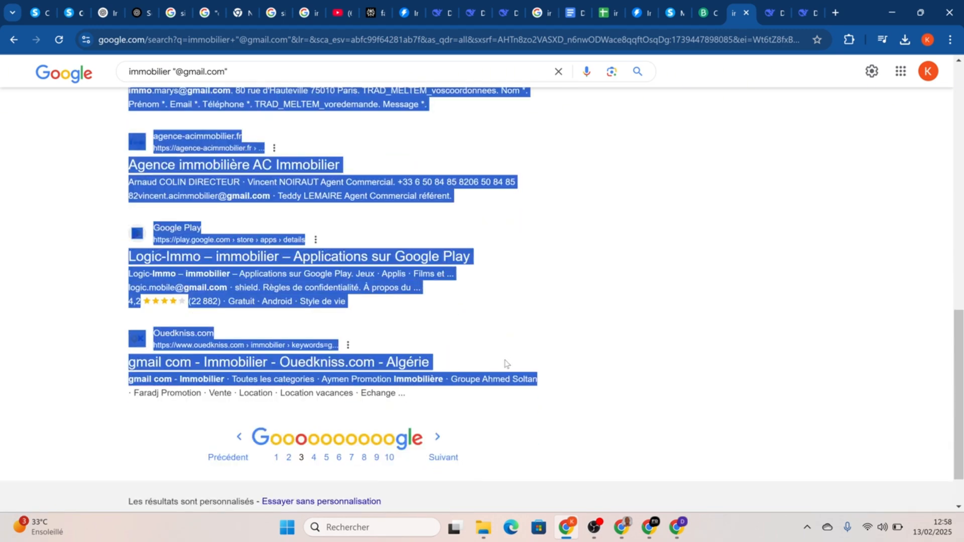
right_click(321, 284)
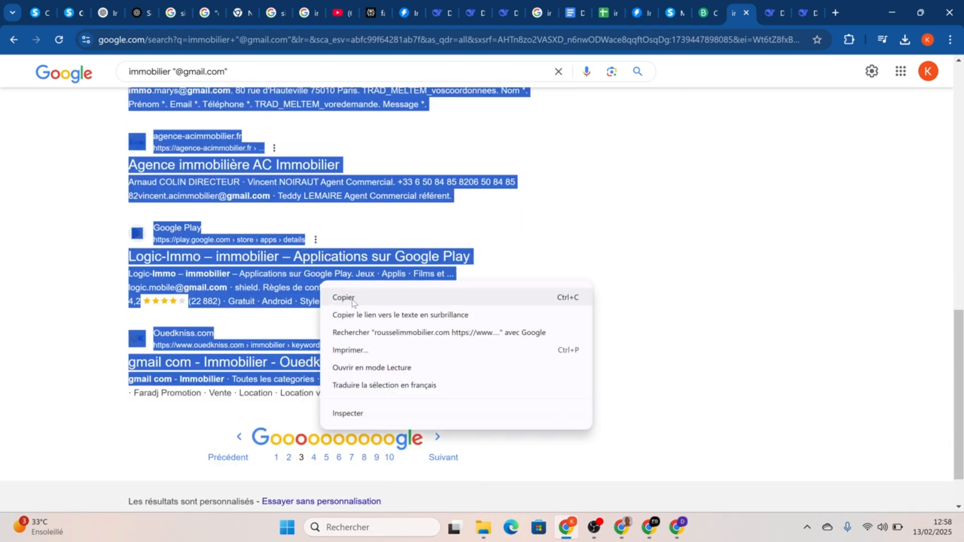
left_click(343, 298)
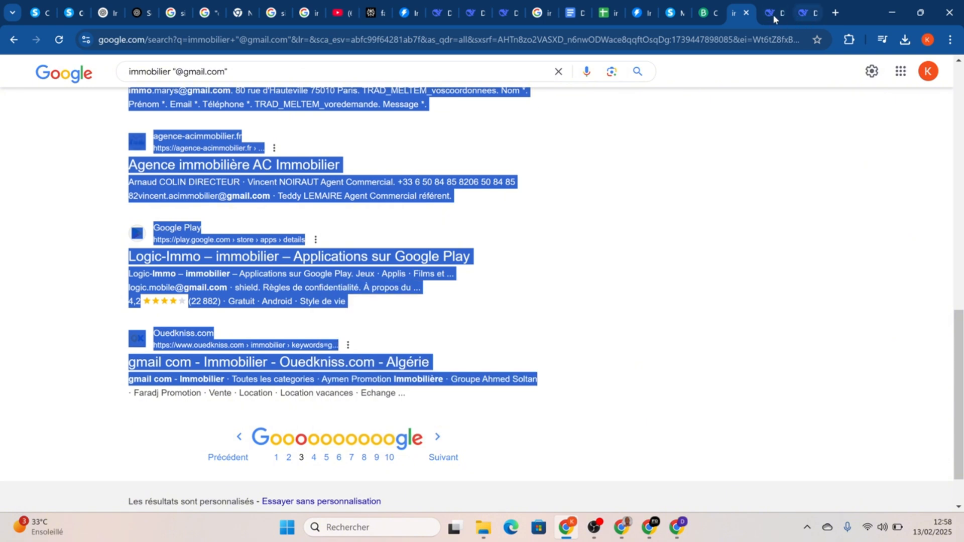
Paste the copied page 3 listings into the same DeepSeek chat and send them
left_click(805, 13)
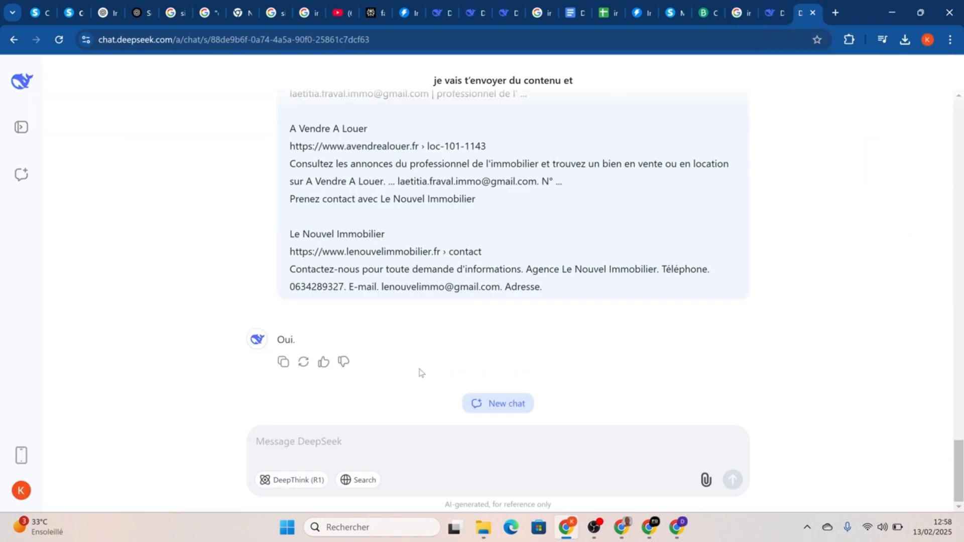
right_click(382, 452)
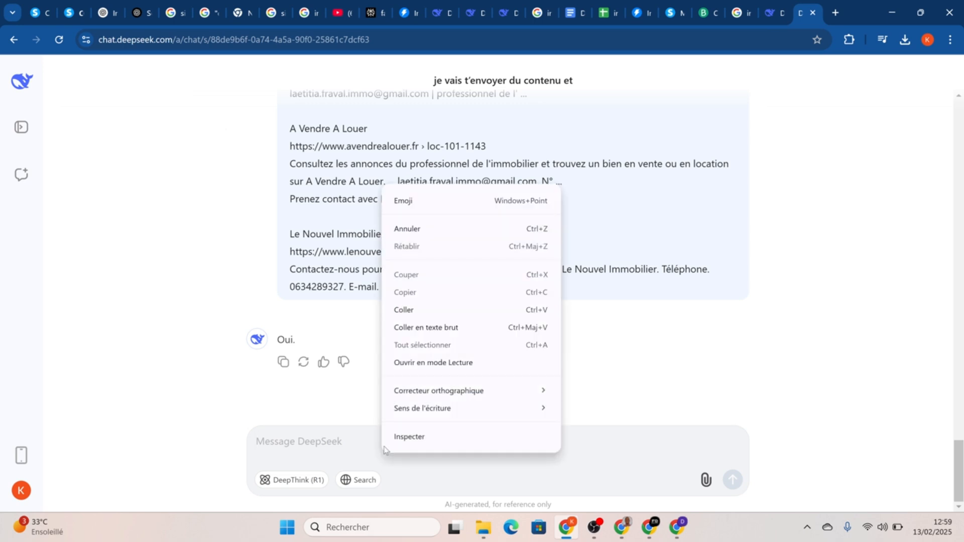
left_click(434, 303)
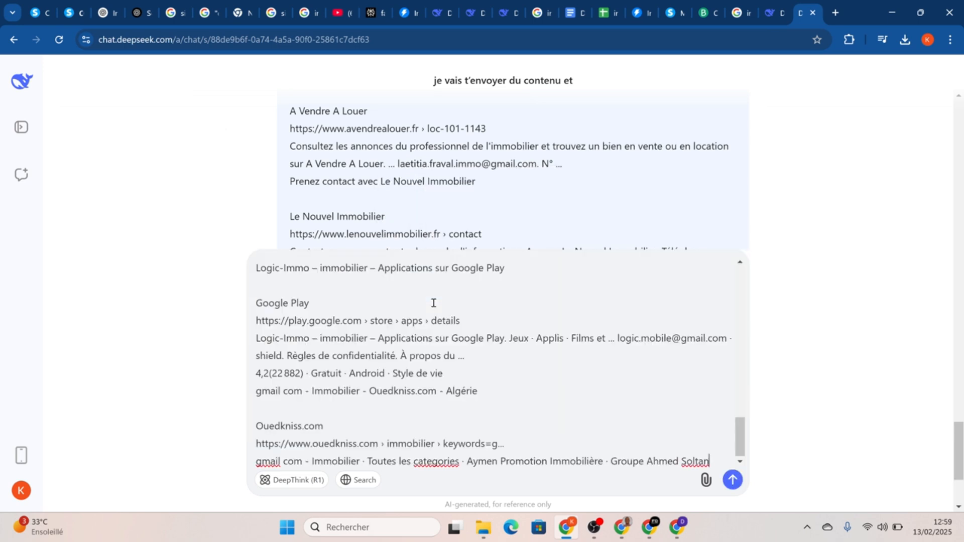
key("Return")
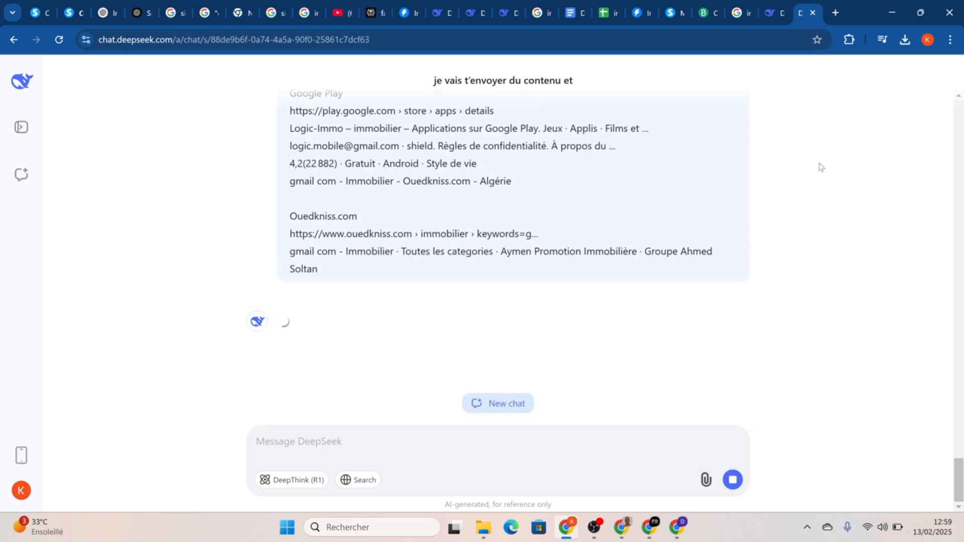
left_click(736, 20)
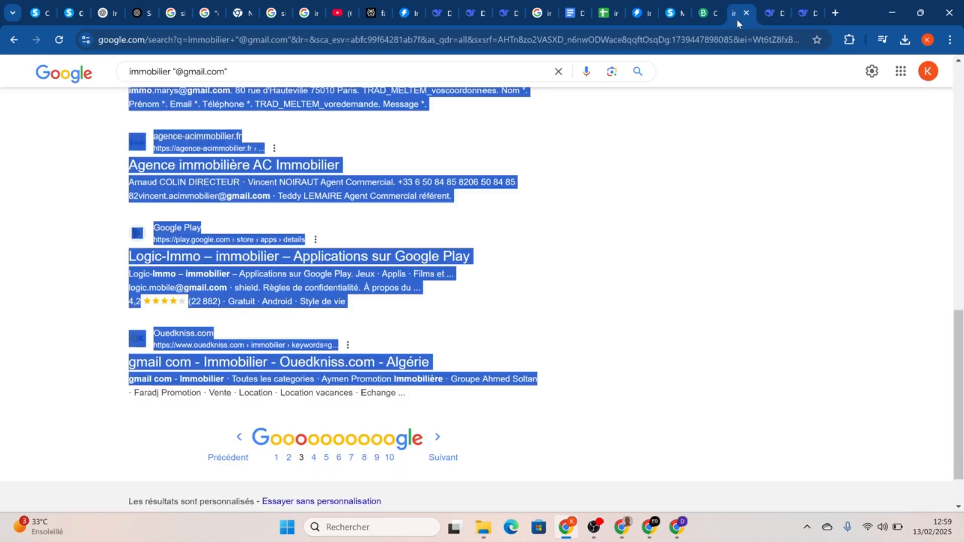
left_click(476, 227)
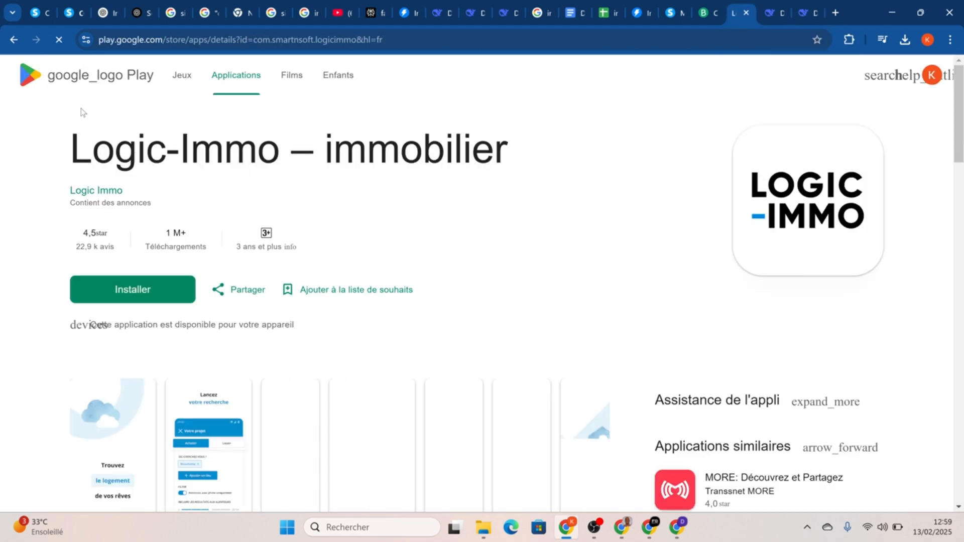
left_click(15, 39)
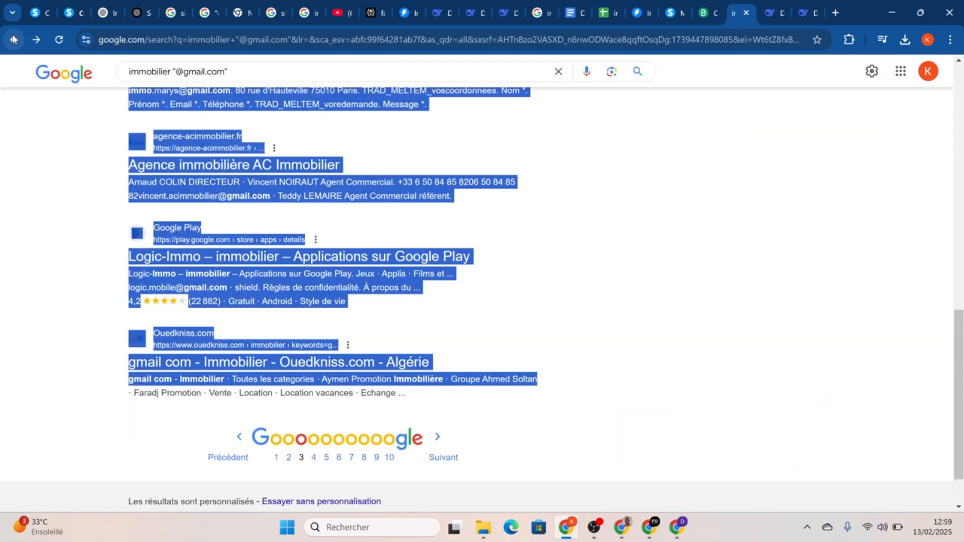
scroll(450, 232, "down", 2)
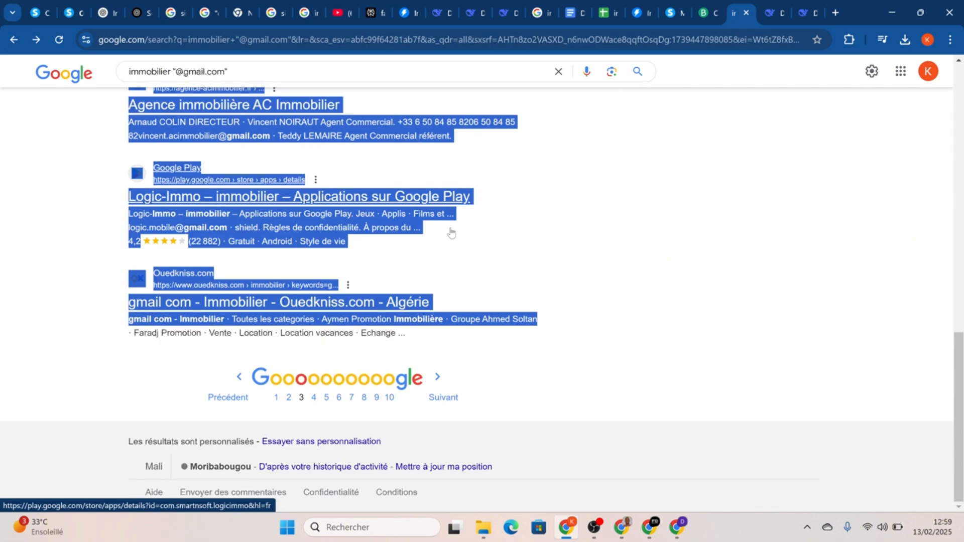
left_click(609, 303)
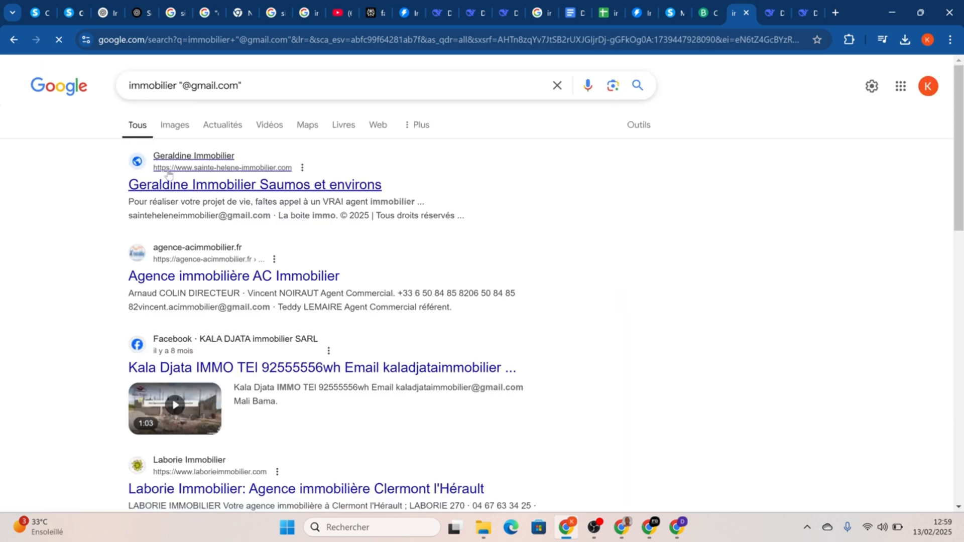
left_click_drag(123, 154, 411, 330)
scroll(412, 329, "up", 8)
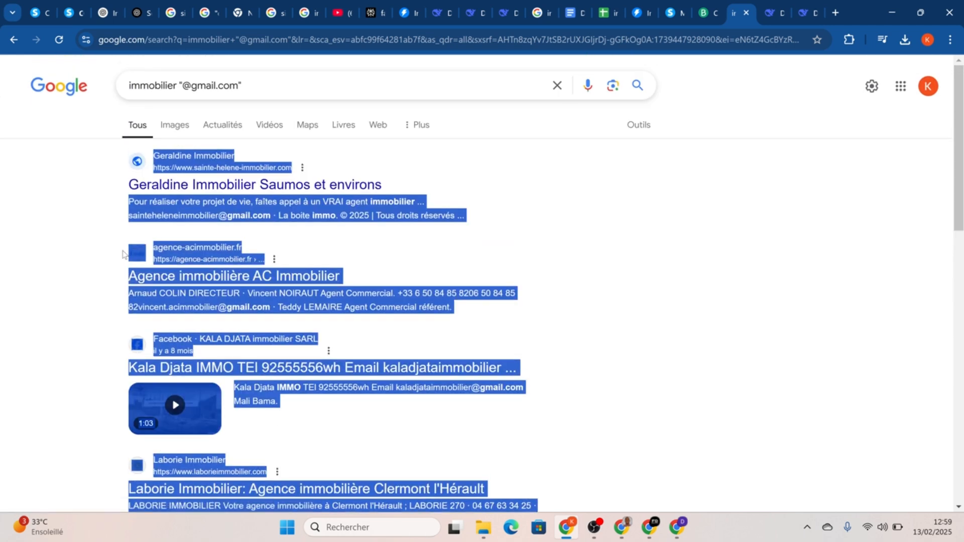
left_click(98, 232)
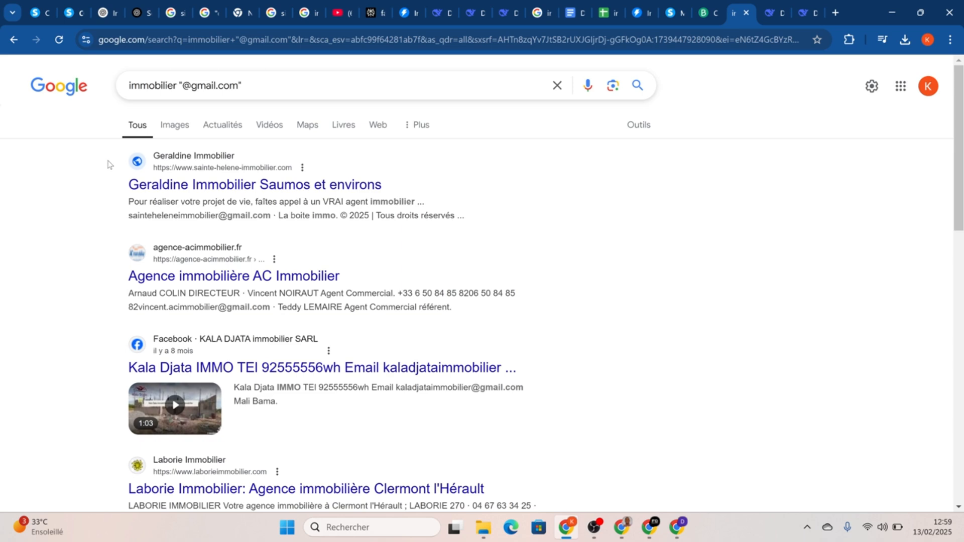
left_click_drag(107, 164, 263, 402)
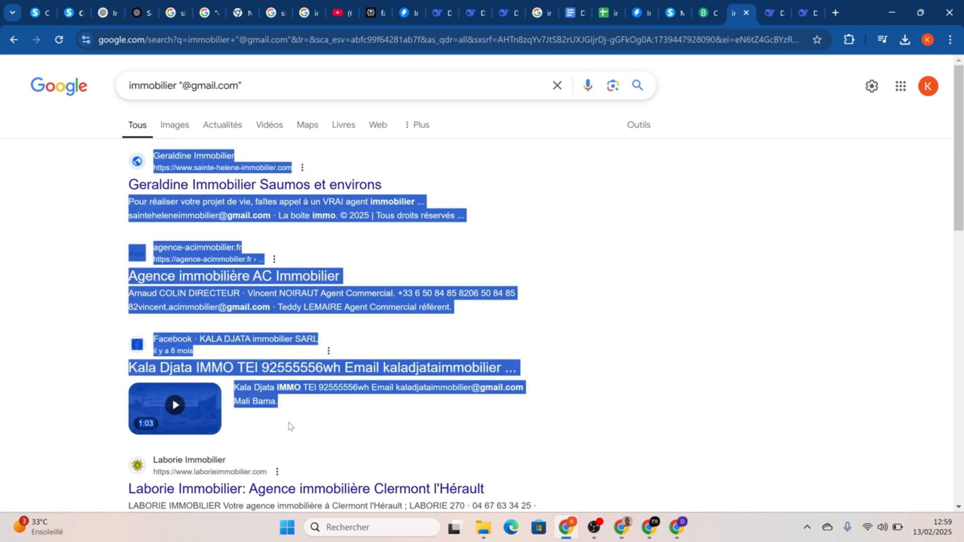
left_click(39, 262)
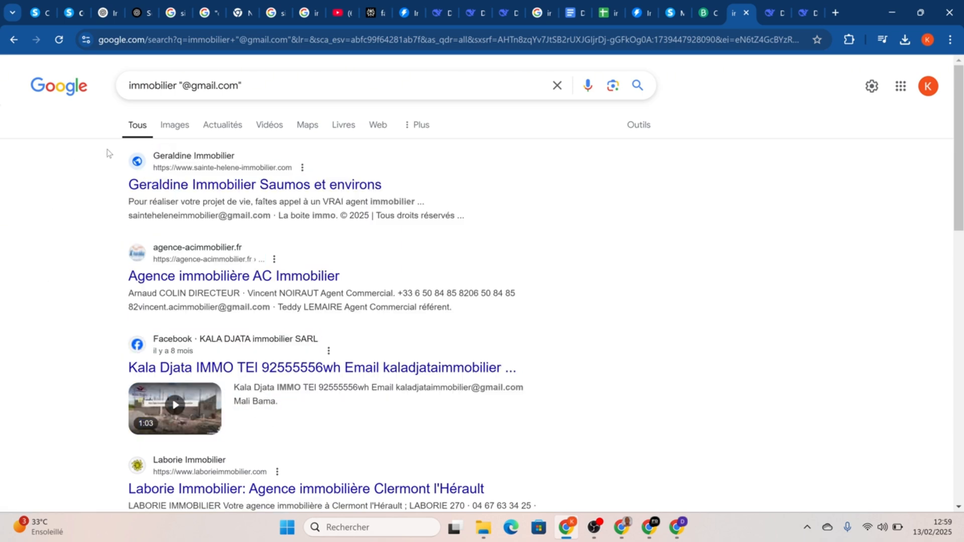
left_click_drag(145, 152, 182, 251)
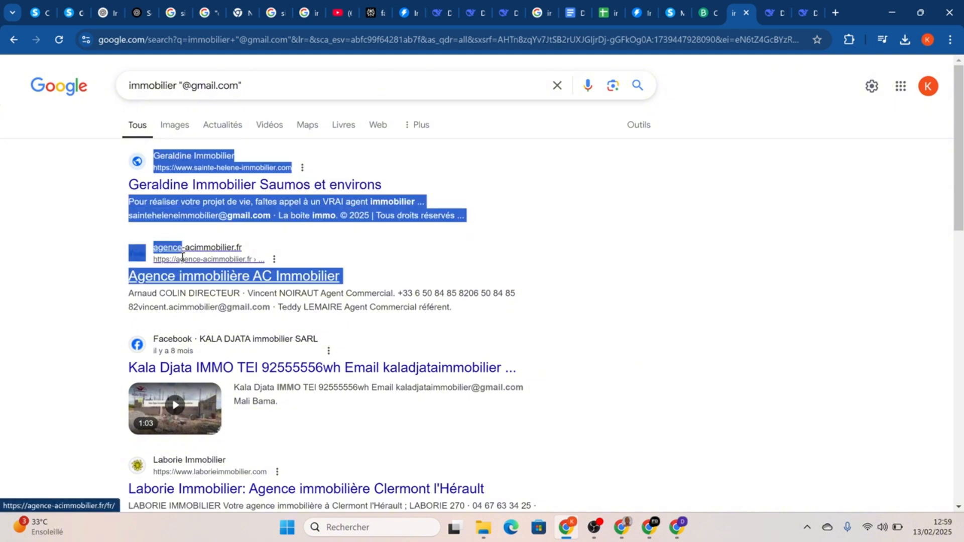
left_click(119, 149)
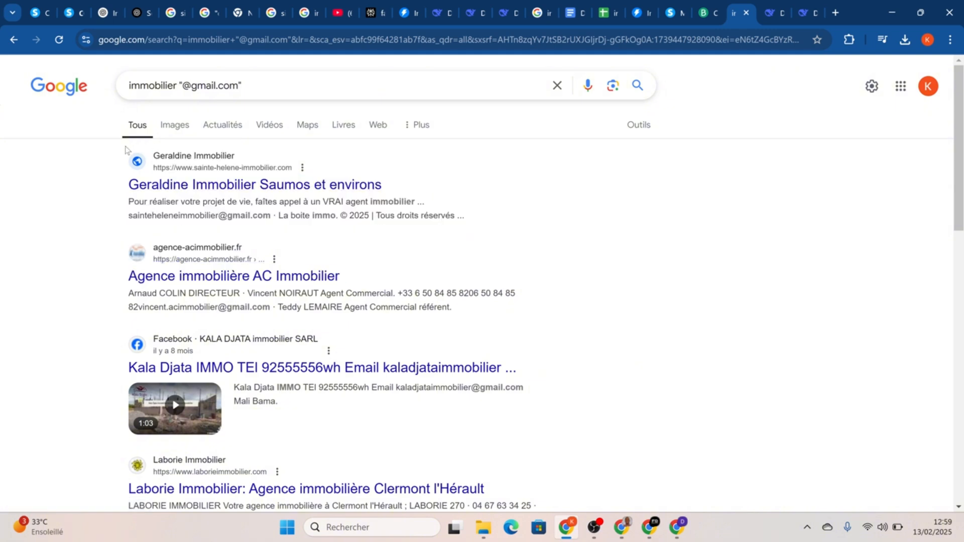
Copy all page 4 listings, from Geraldine Immobilier down to the end of the Decarné Immobilier entry
left_click_drag(126, 150, 572, 338)
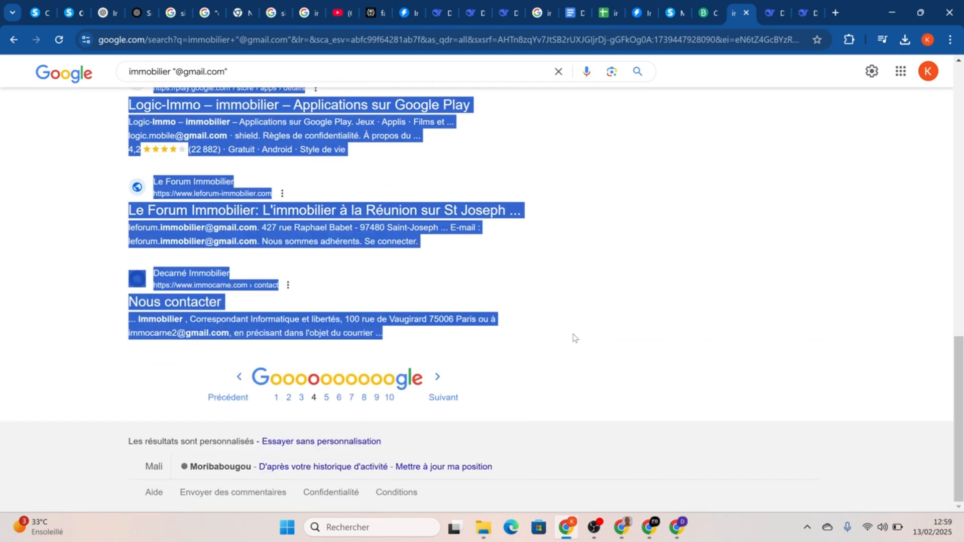
right_click(355, 297)
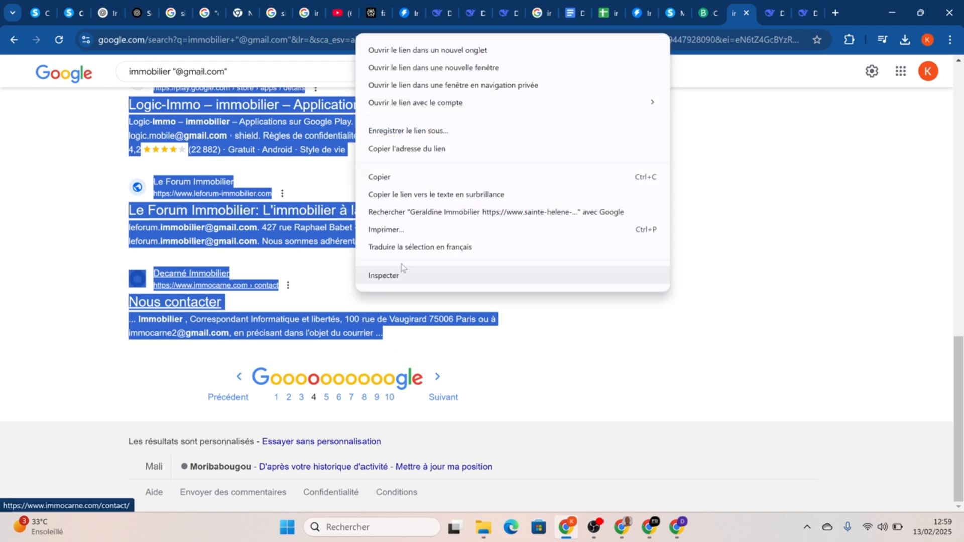
left_click(411, 175)
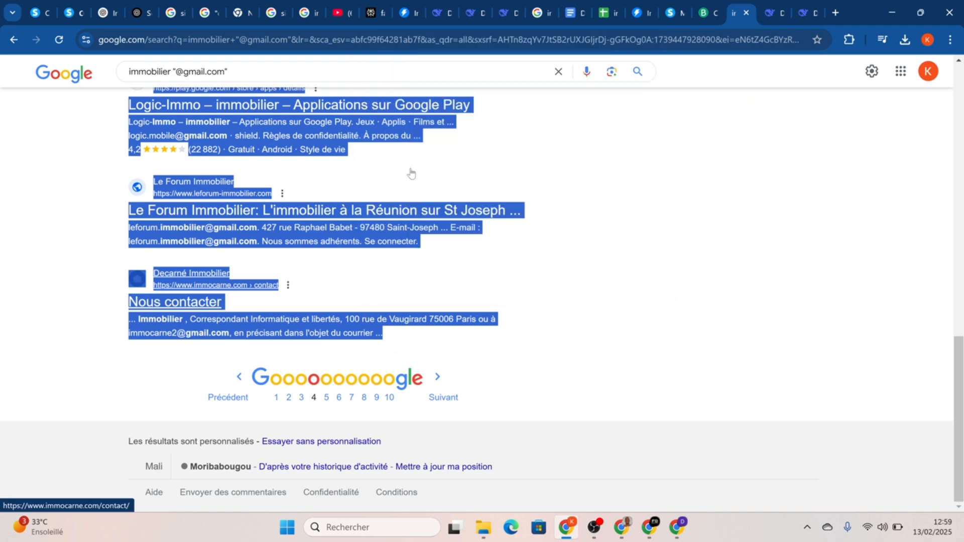
Paste the copied page 4 listings into the same DeepSeek chat and send them
left_click(802, 14)
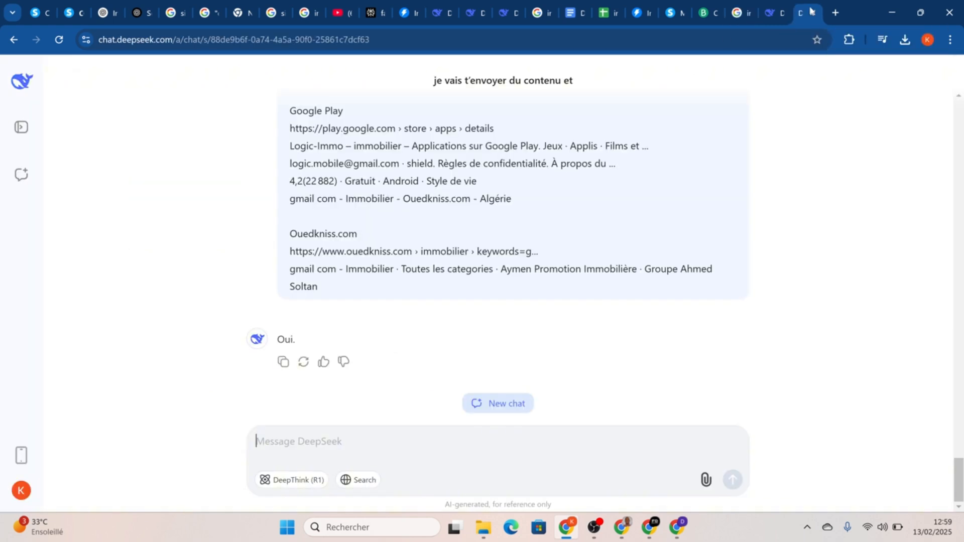
right_click(425, 447)
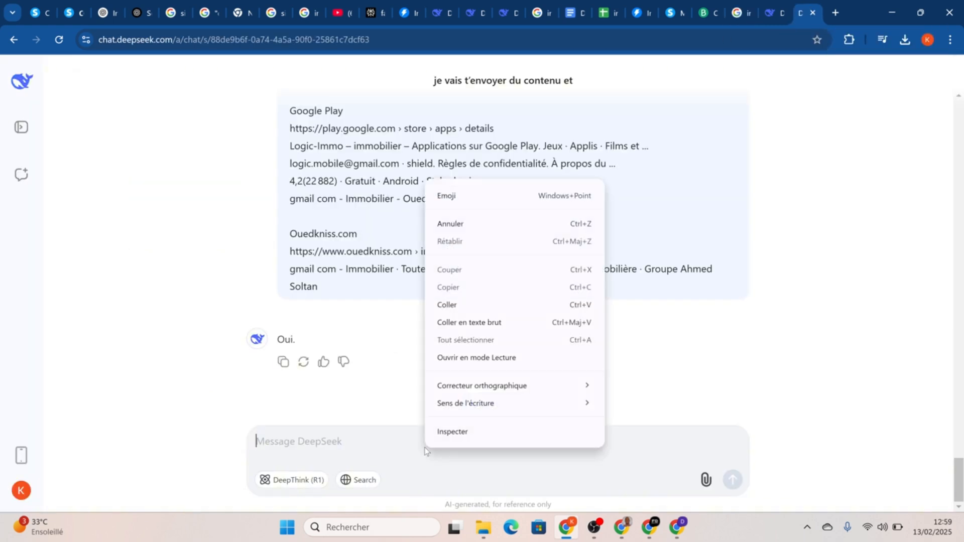
left_click(473, 304)
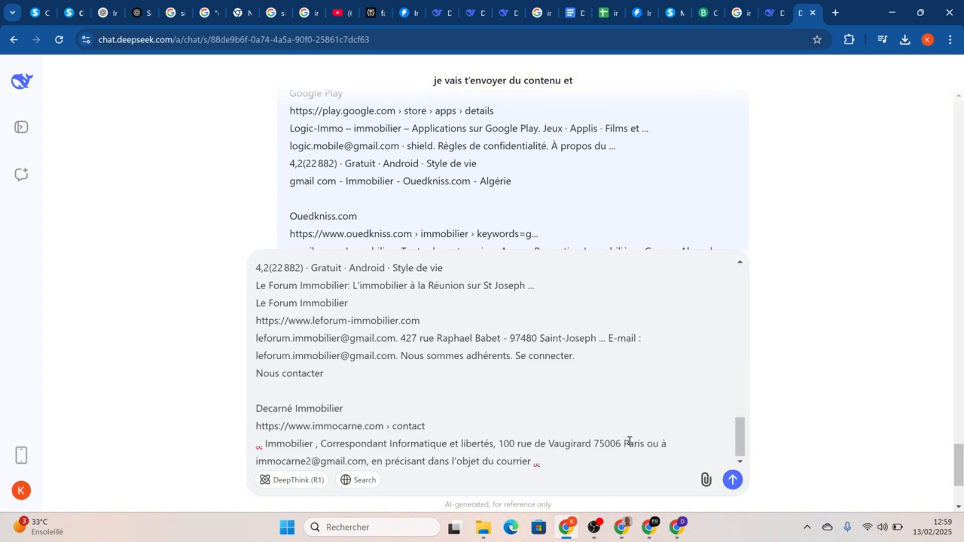
left_click(727, 481)
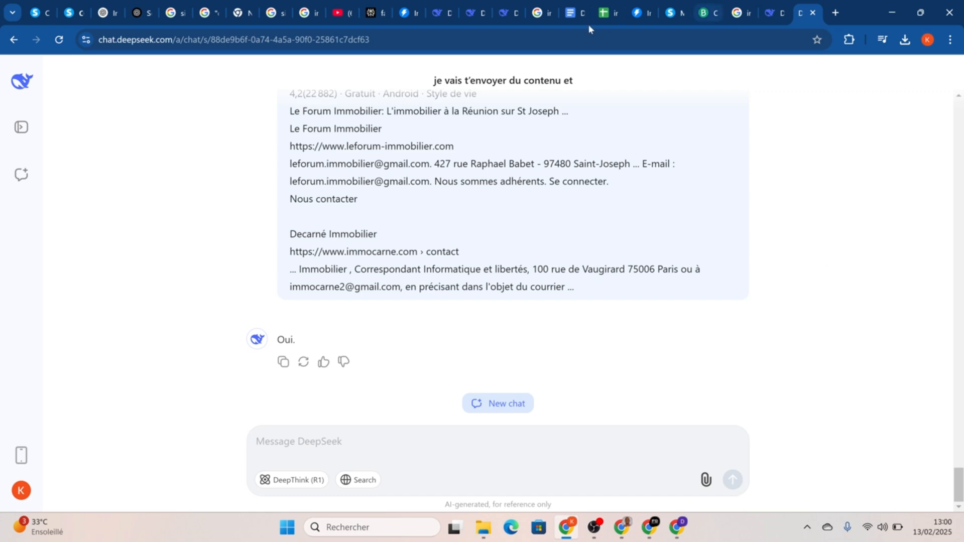
Switch to the Google Docs document and copy the prompt asking to extract name, phone number and e-mail address into a sorted table
left_click(570, 18)
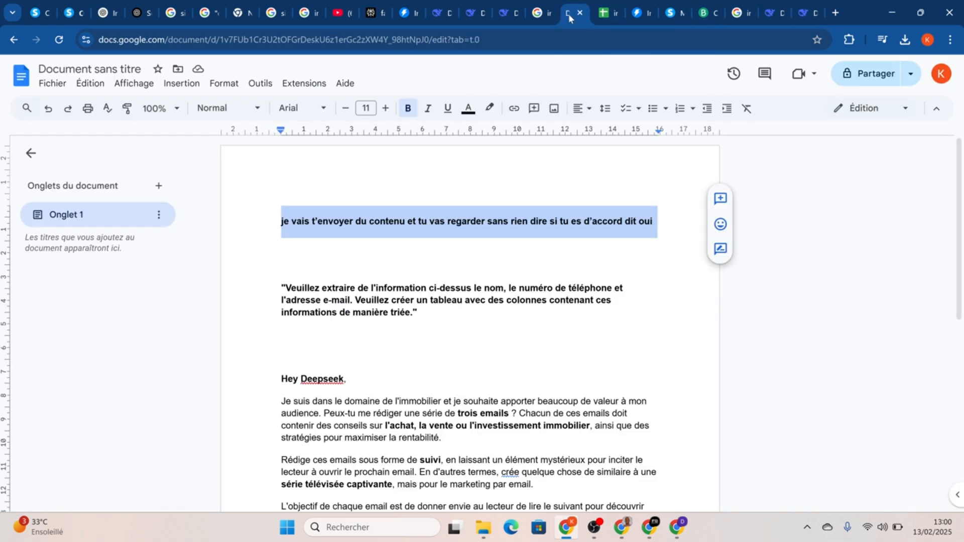
scroll(563, 272, "down", 2)
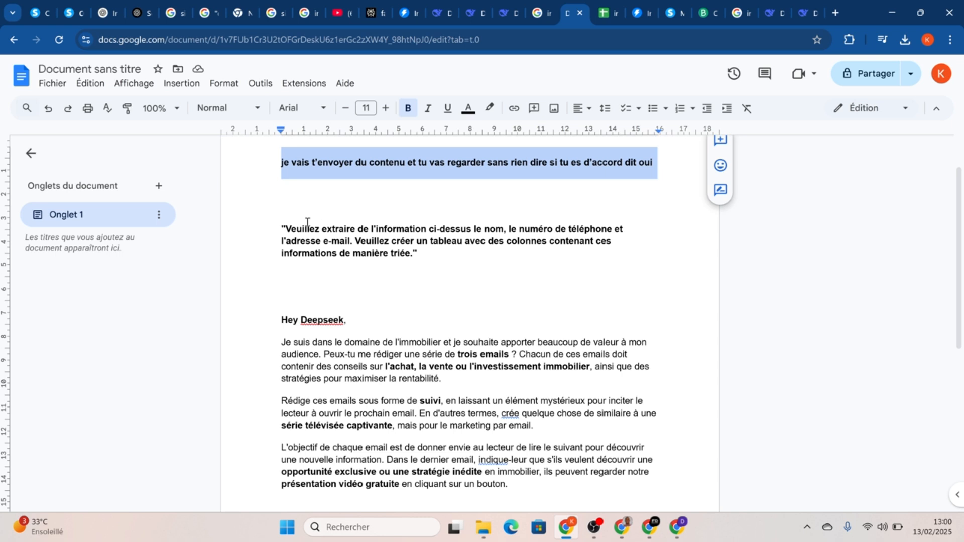
left_click_drag(284, 226, 415, 251)
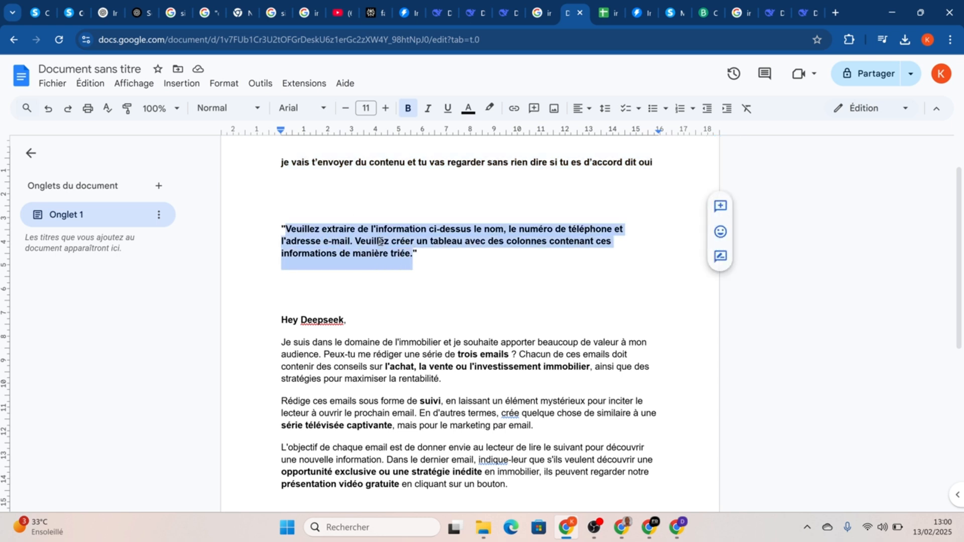
right_click(380, 241)
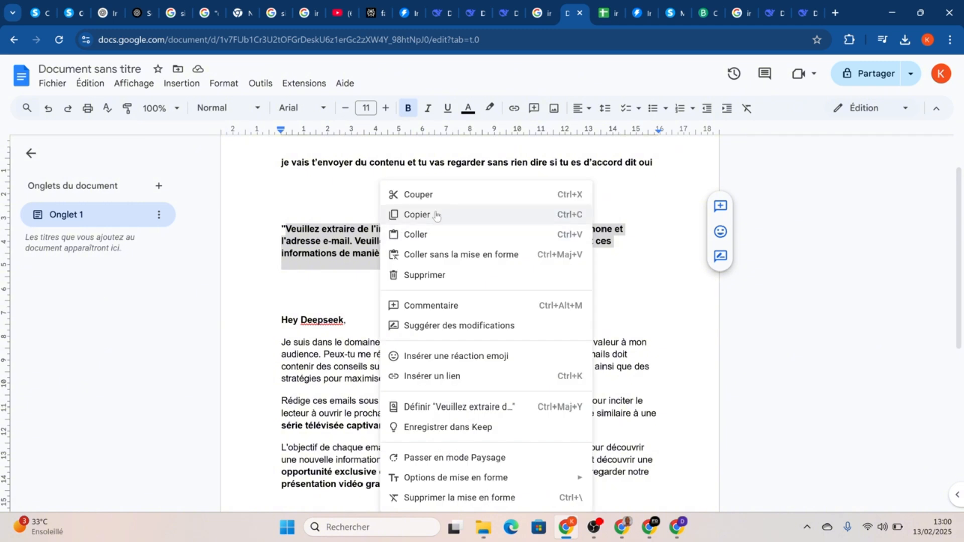
left_click(436, 214)
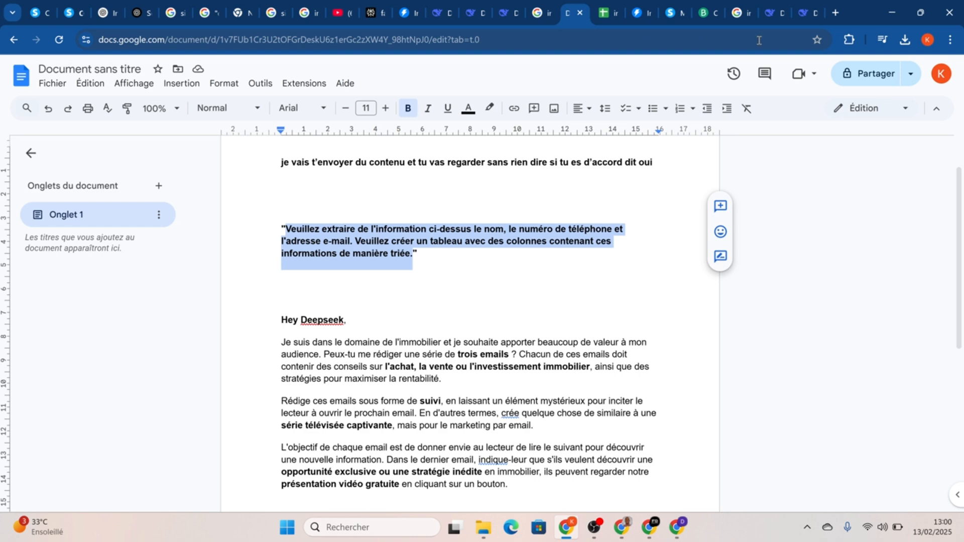
Paste the copied extraction prompt into the DeepSeek chat, send it and look through the contact table in the reply
left_click(800, 17)
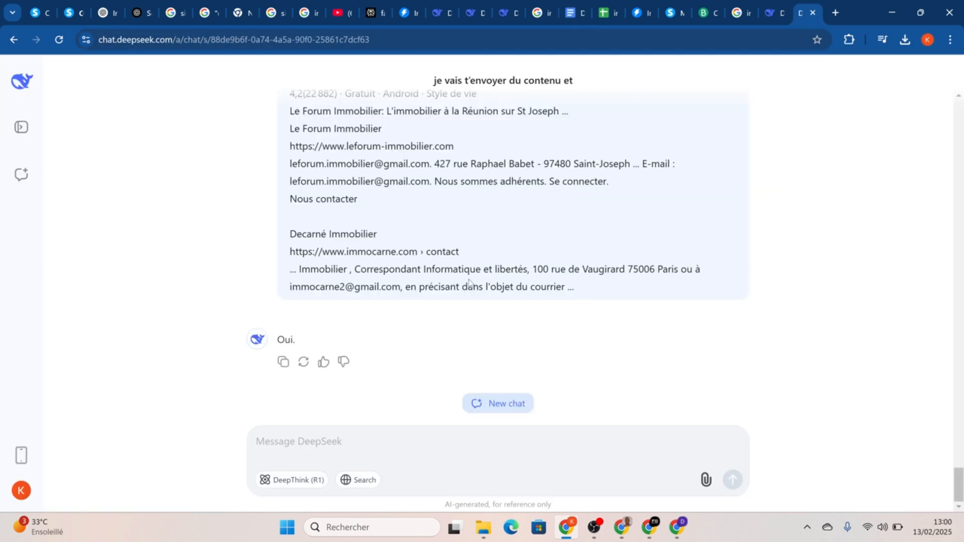
right_click(335, 450)
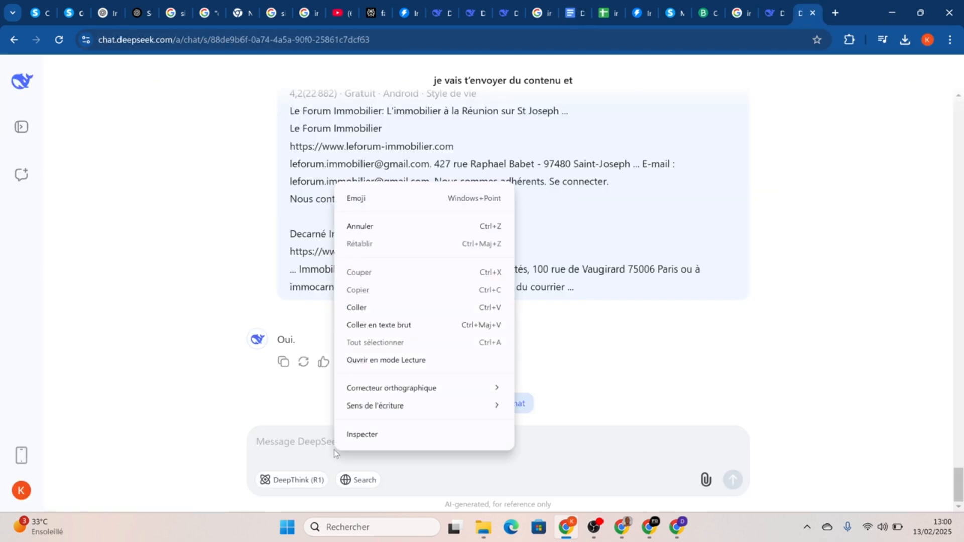
left_click(360, 312)
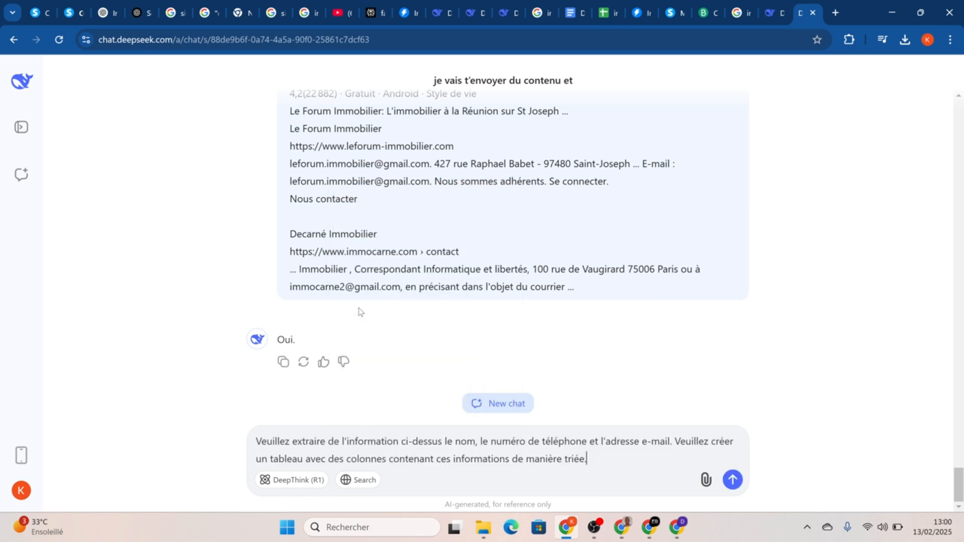
key("Return")
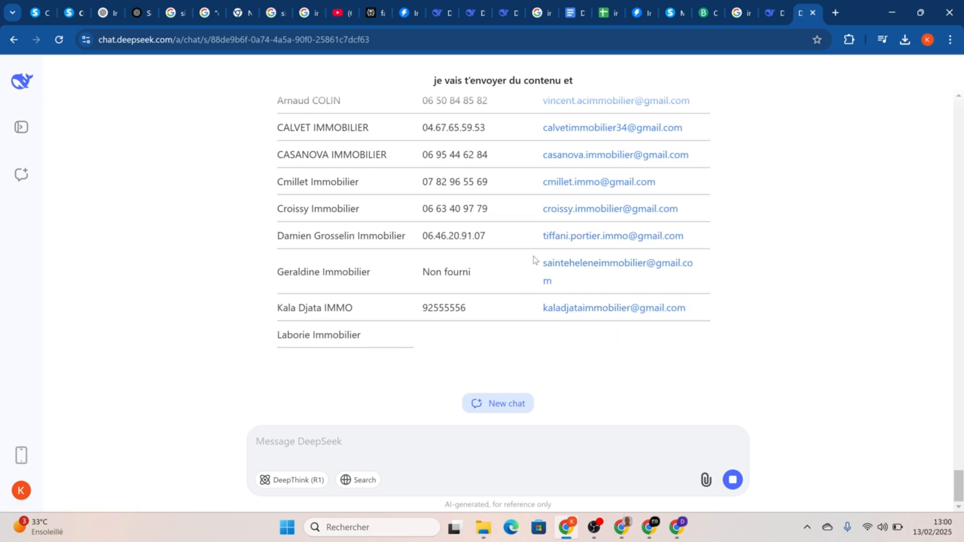
scroll(535, 260, "up", 3)
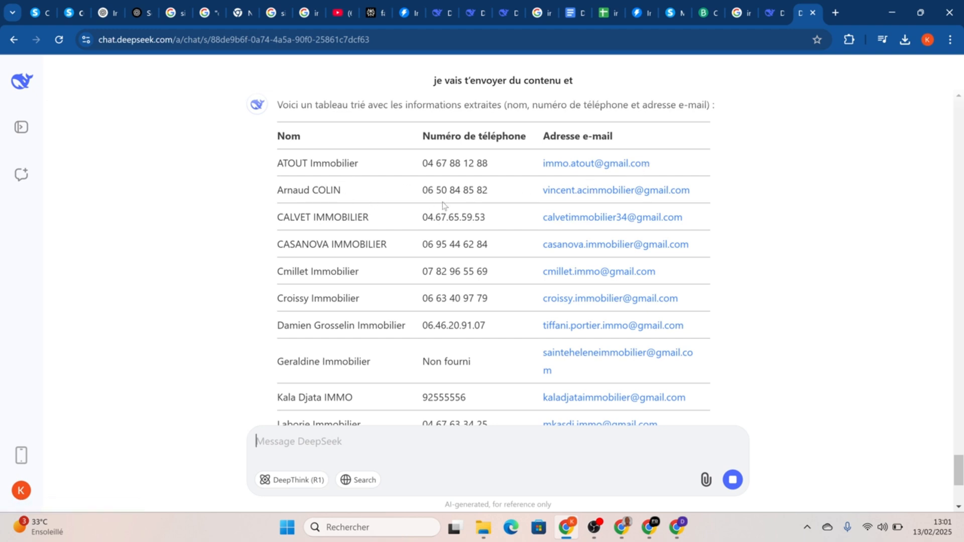
scroll(534, 257, "down", 3)
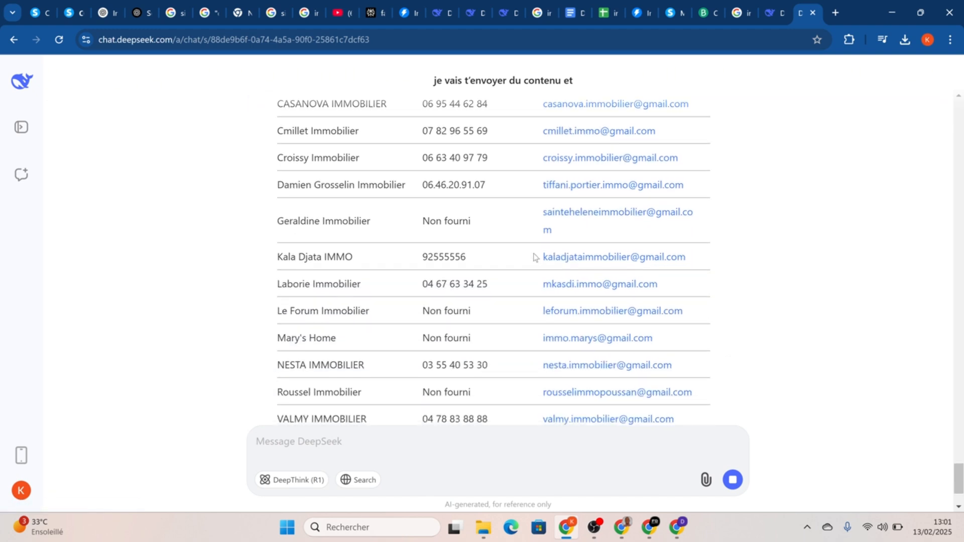
scroll(534, 257, "down", 2)
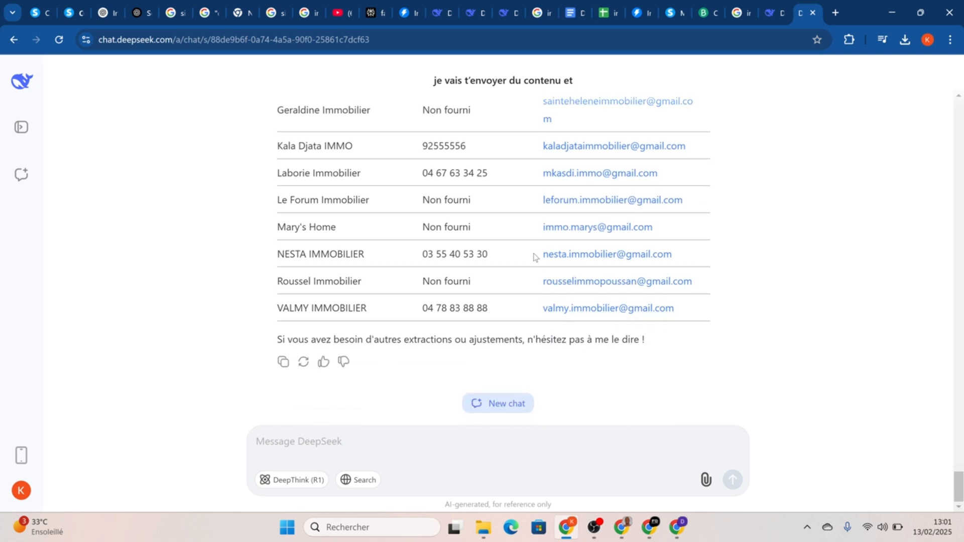
scroll(534, 257, "up", 5)
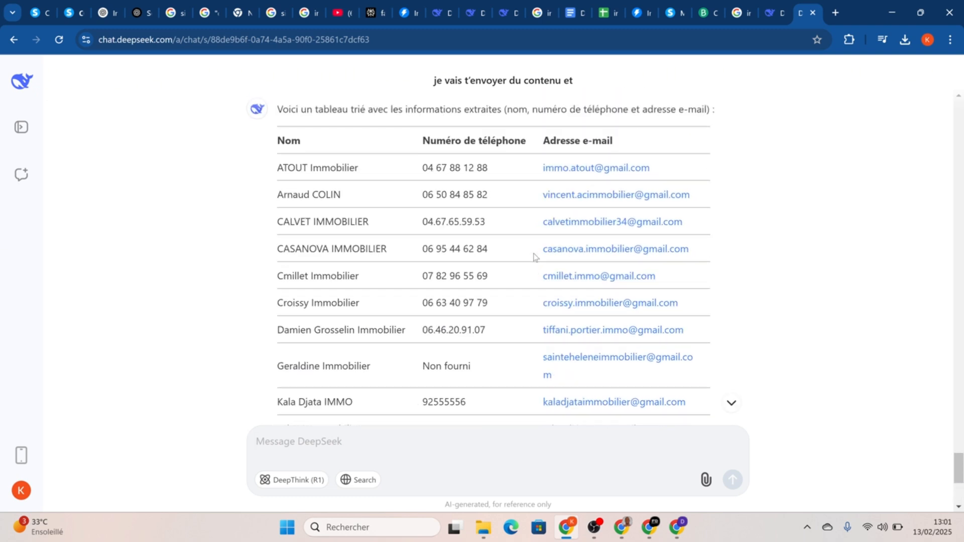
Open Google Sheets in a new browser tab and create a blank spreadsheet
left_click(836, 13)
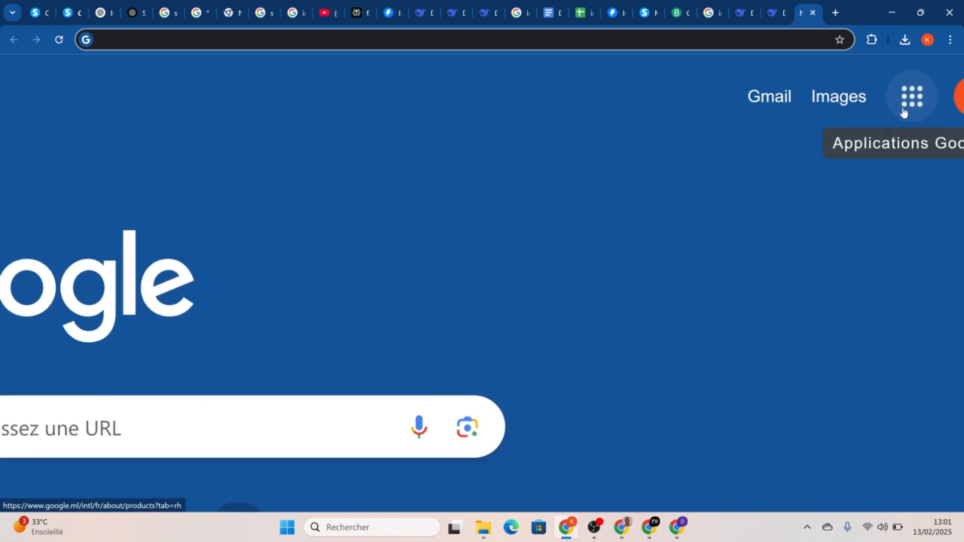
left_click(912, 100)
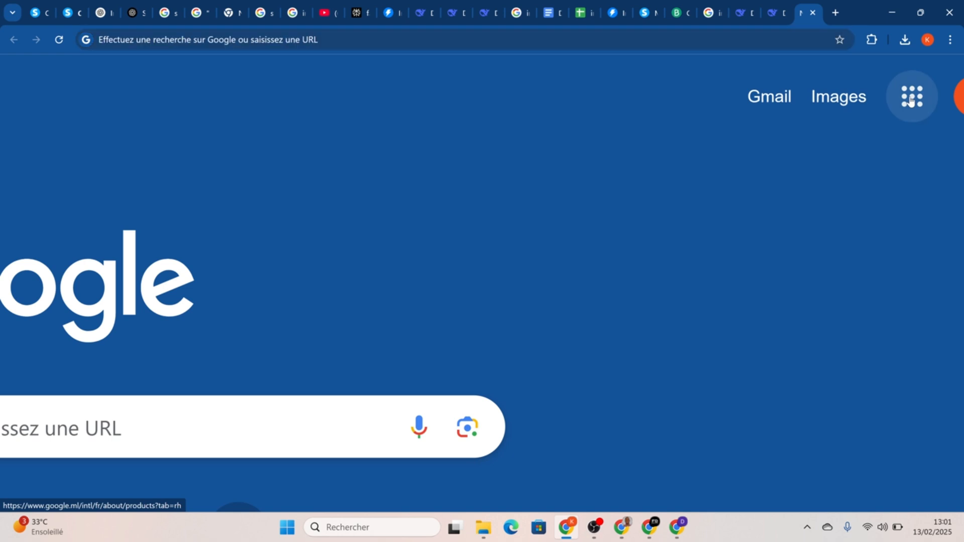
scroll(863, 254, "down", 10)
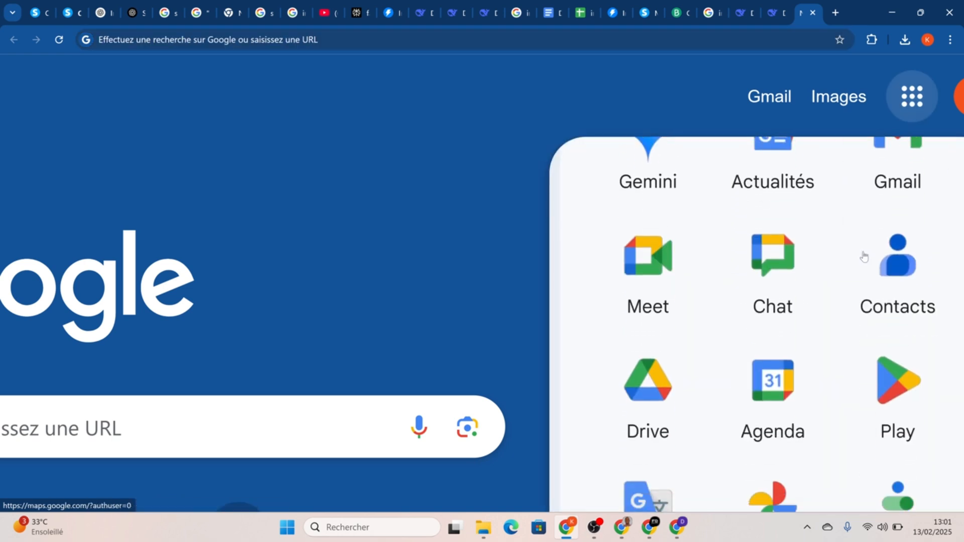
scroll(864, 256, "down", 4)
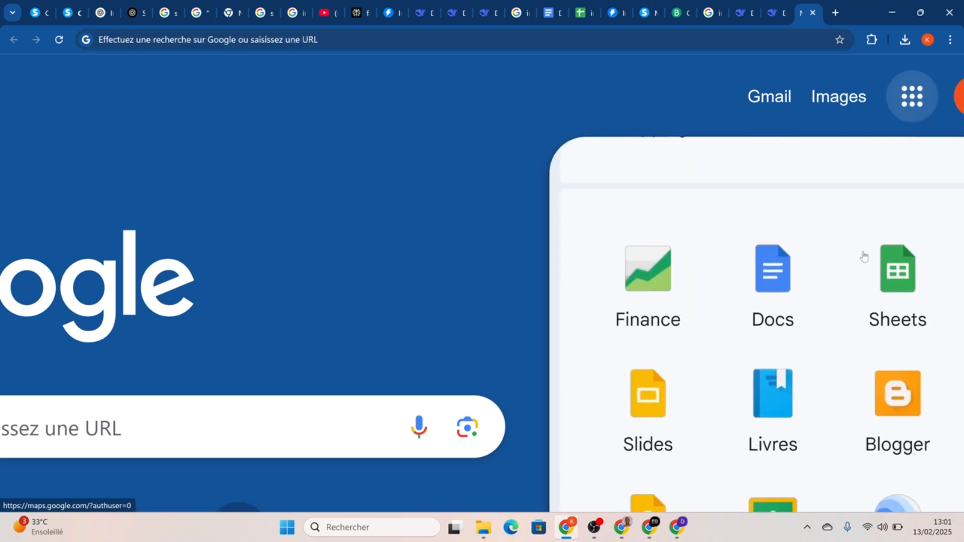
scroll(879, 293, "up", 5)
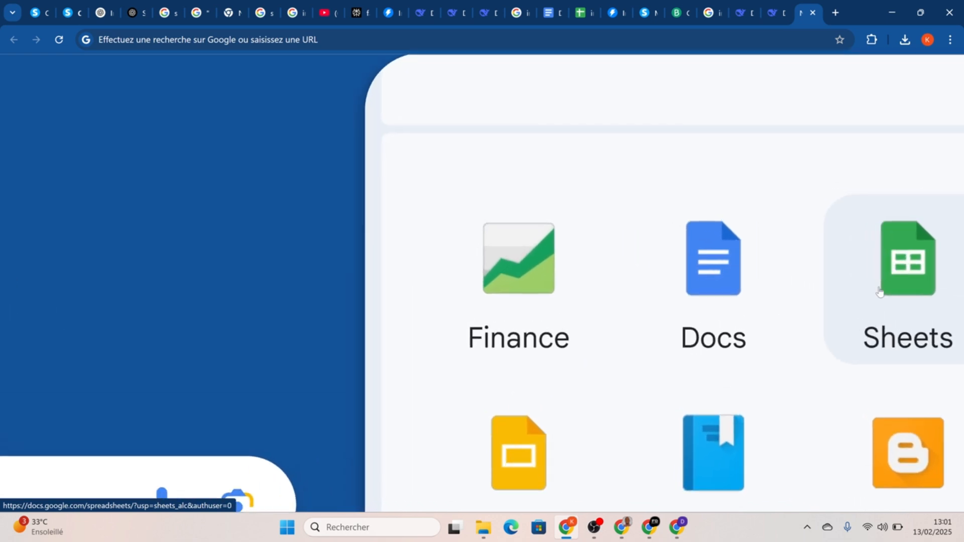
left_click(879, 292)
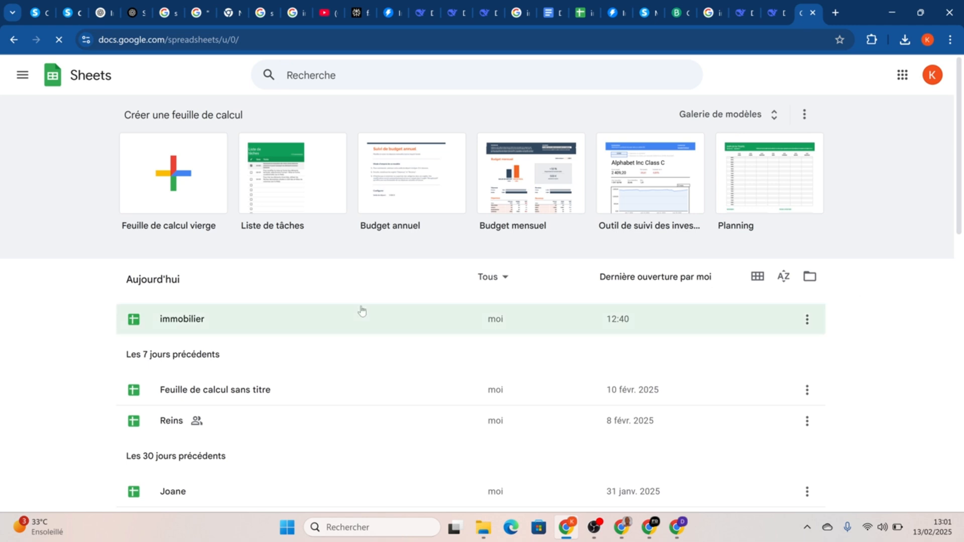
left_click(172, 187)
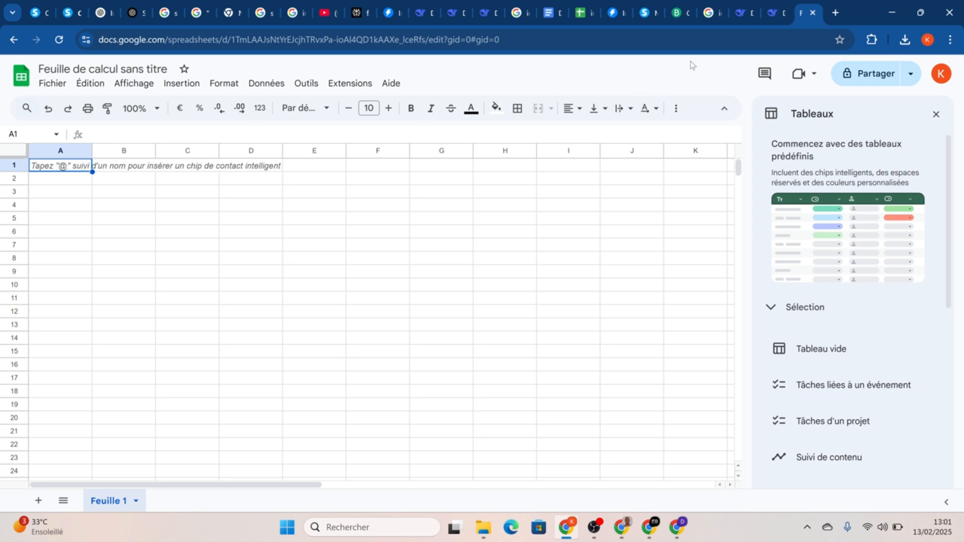
Switch back to the DeepSeek chat and copy the whole contact table, from the Nom header row to the VALMY IMMOBILIER row
left_click(774, 20)
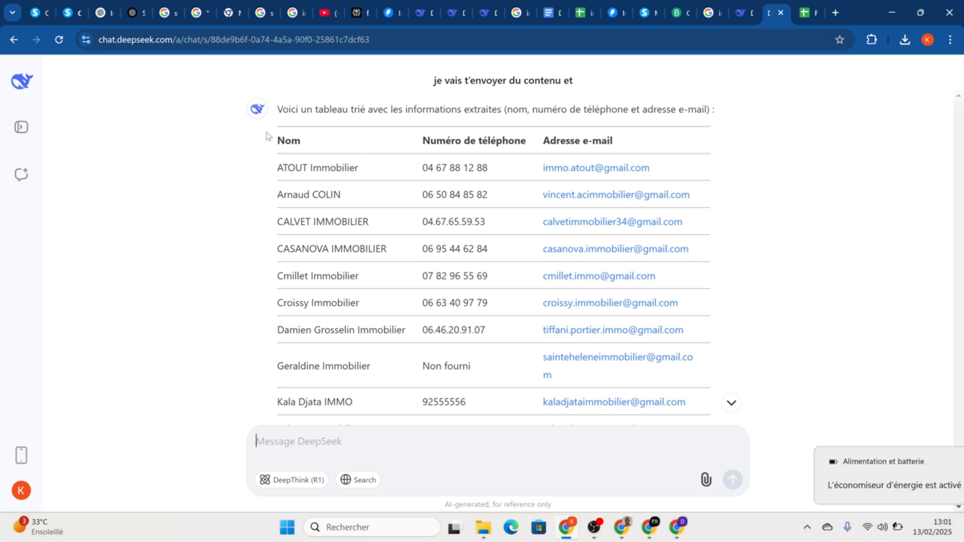
left_click_drag(269, 137, 605, 509)
left_click_drag(601, 273, 688, 317)
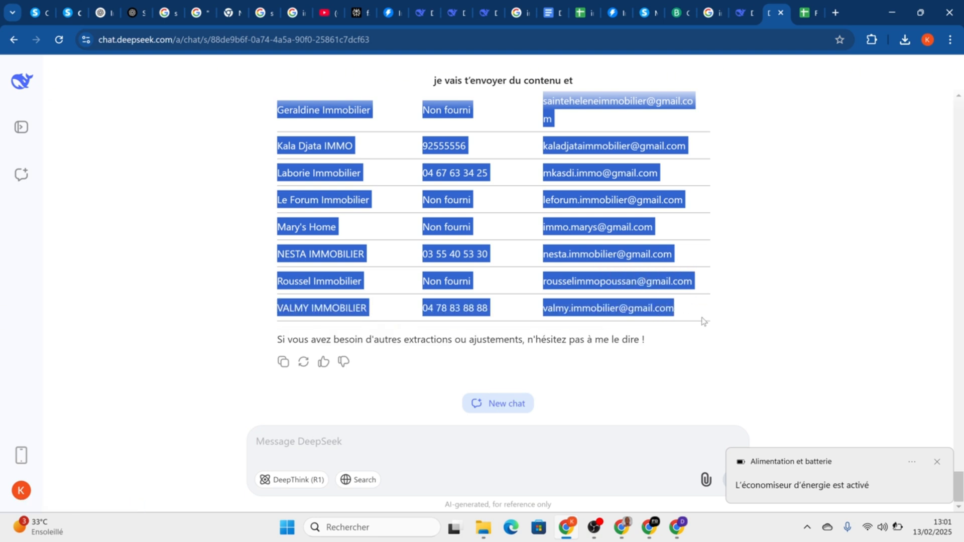
right_click(605, 295)
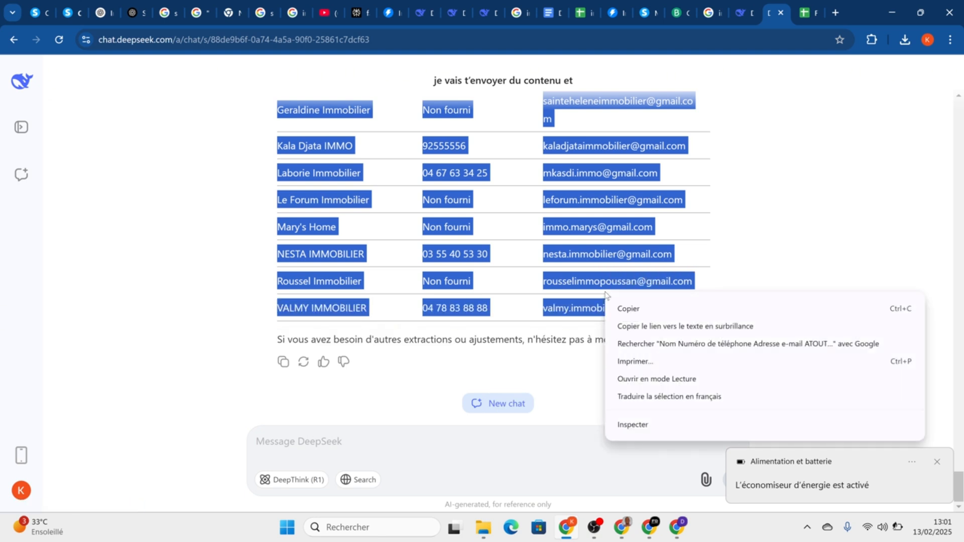
left_click(625, 307)
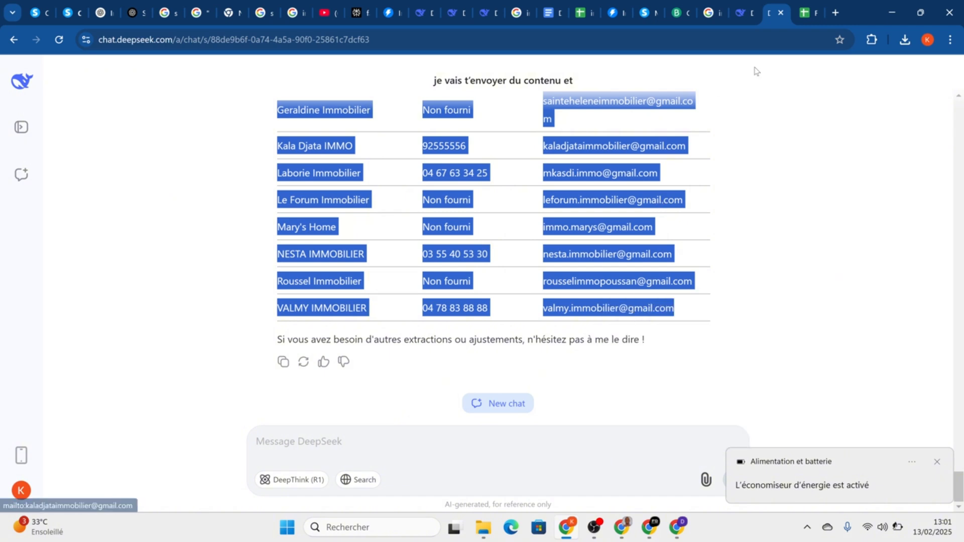
Paste the copied contact table as values only at cell A1 of the new Google Sheets spreadsheet
left_click(815, 12)
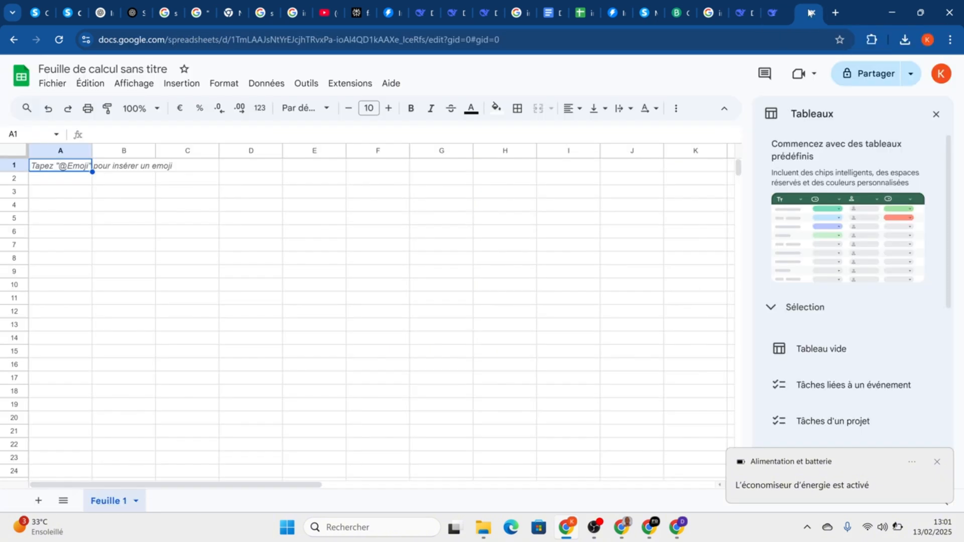
right_click(56, 169)
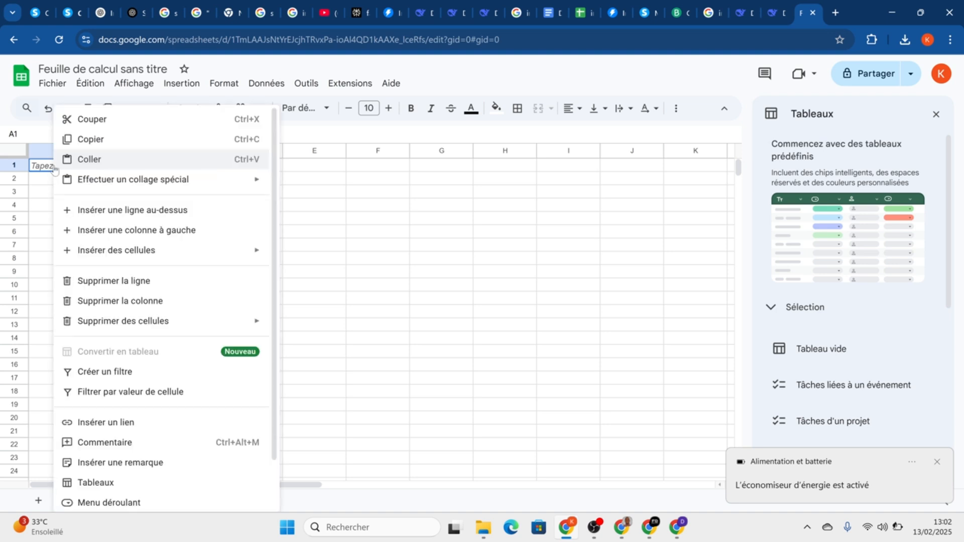
mouse_move(104, 177)
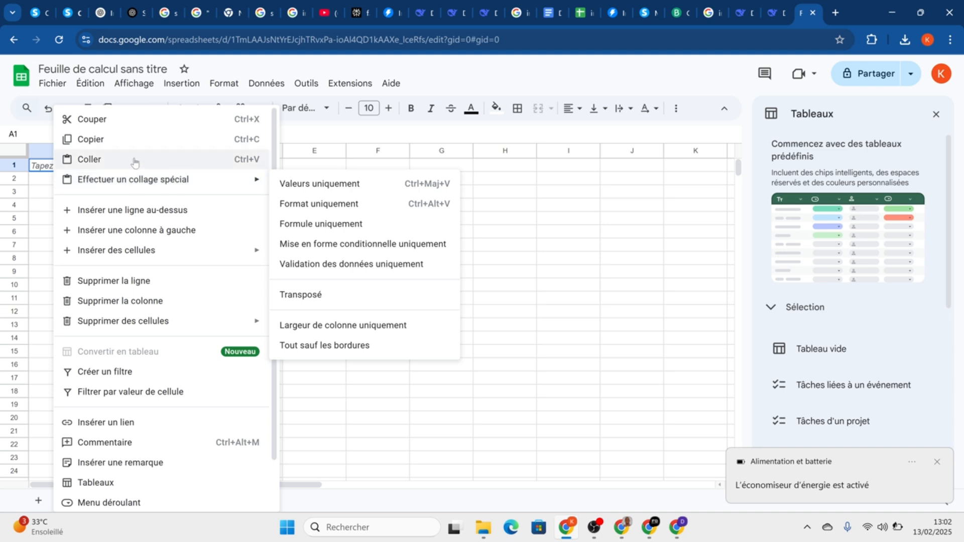
mouse_move(168, 185)
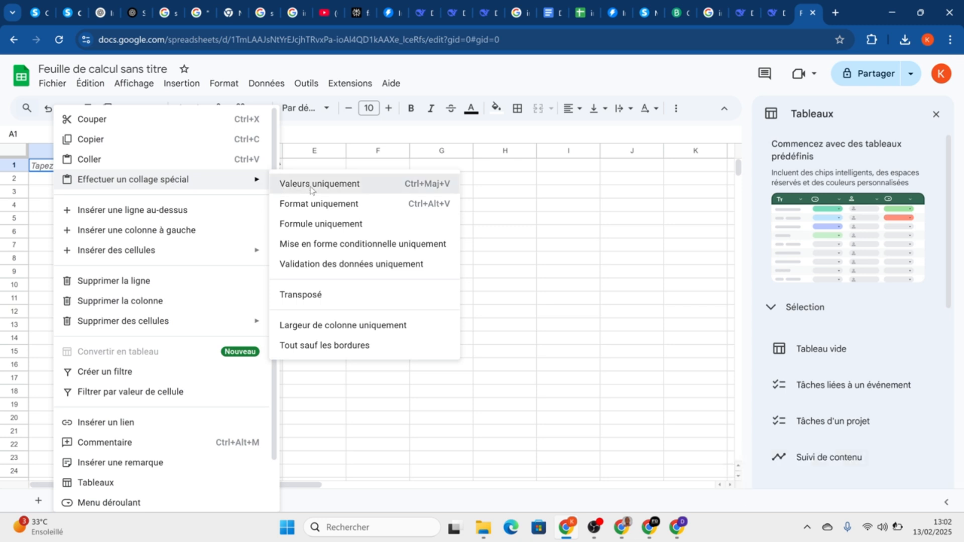
left_click(312, 185)
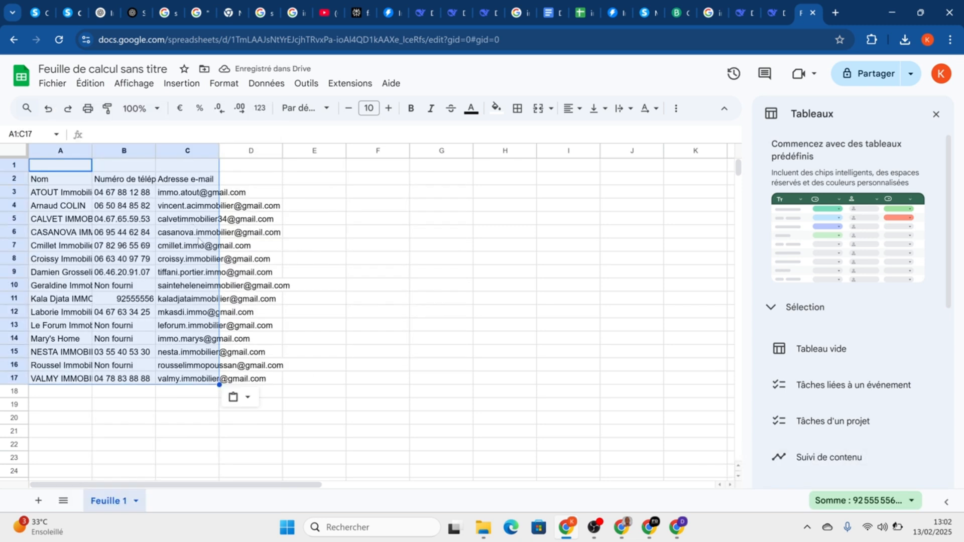
left_click(308, 183)
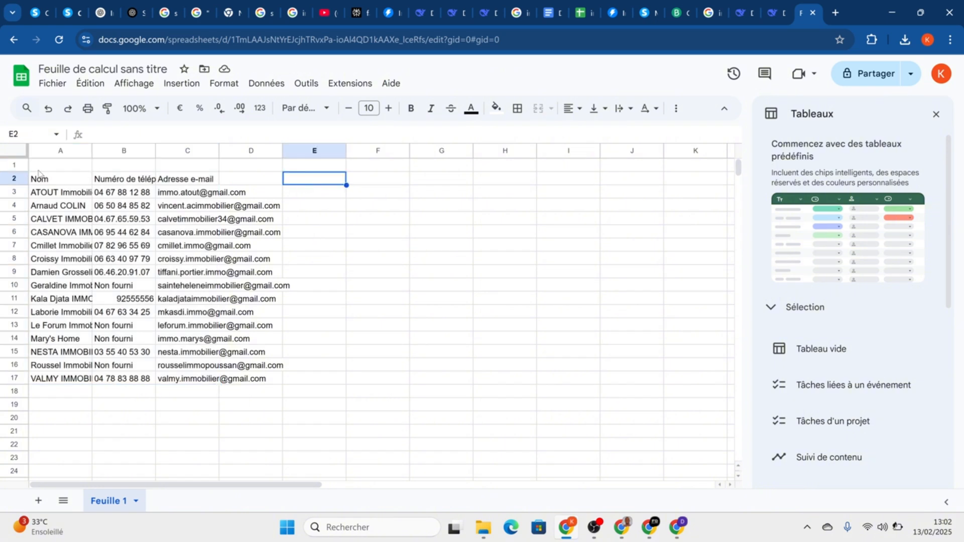
Make the header cells in range A1:D2 bold
left_click_drag(30, 177, 249, 176)
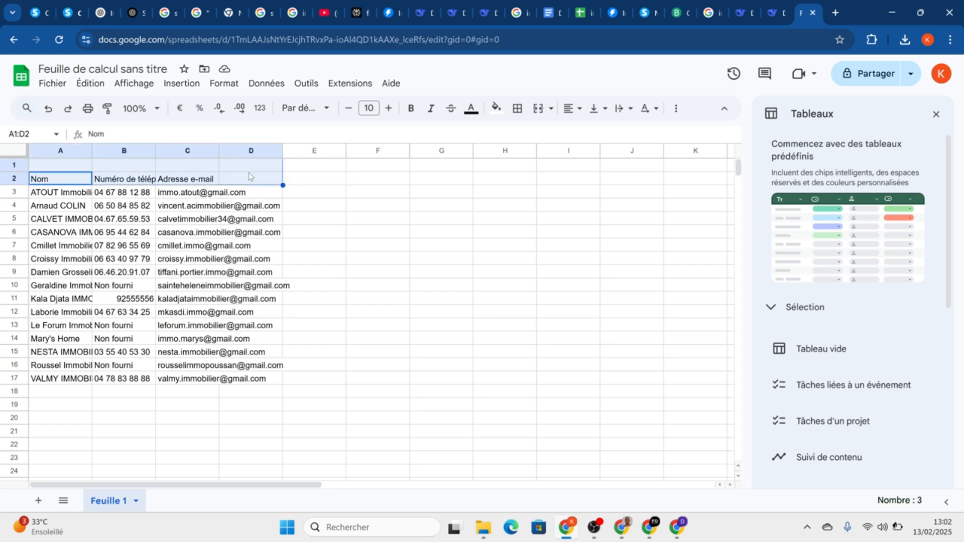
left_click(411, 109)
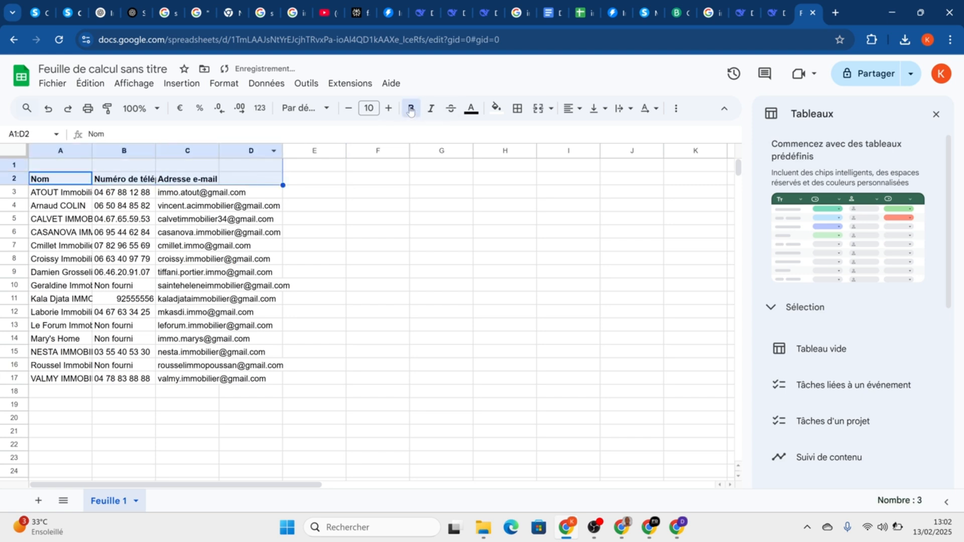
left_click(377, 168)
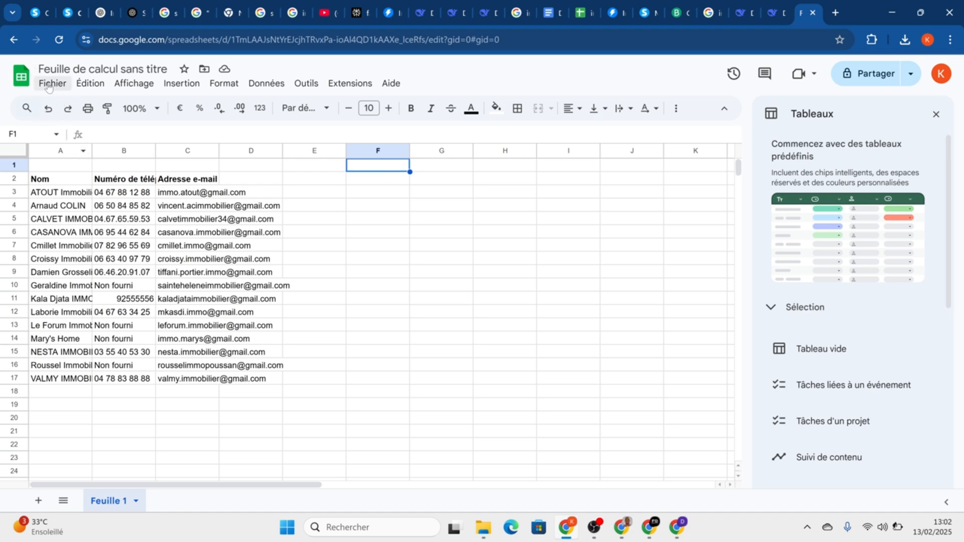
Download the contact spreadsheet as a comma-separated values (.csv) file and check it in the browser's recent downloads
left_click(48, 85)
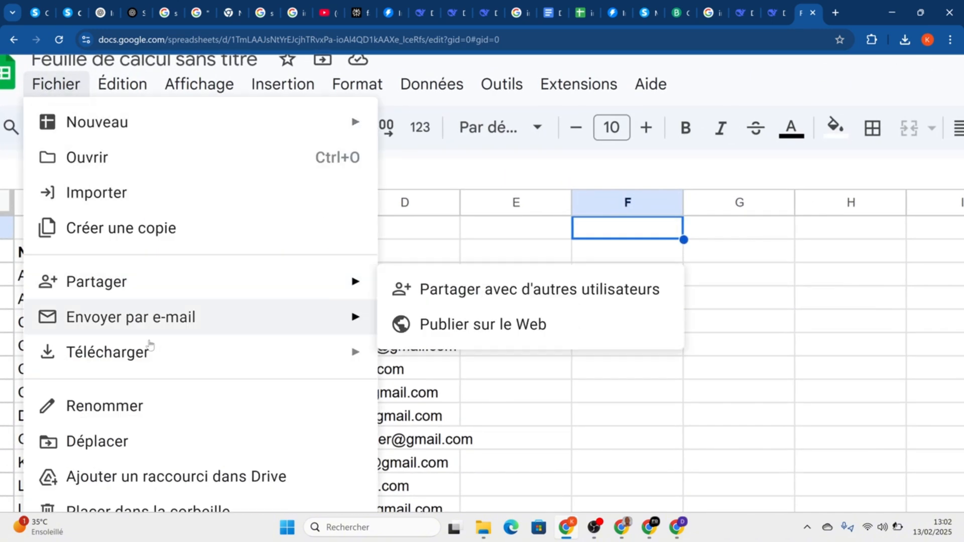
mouse_move(146, 354)
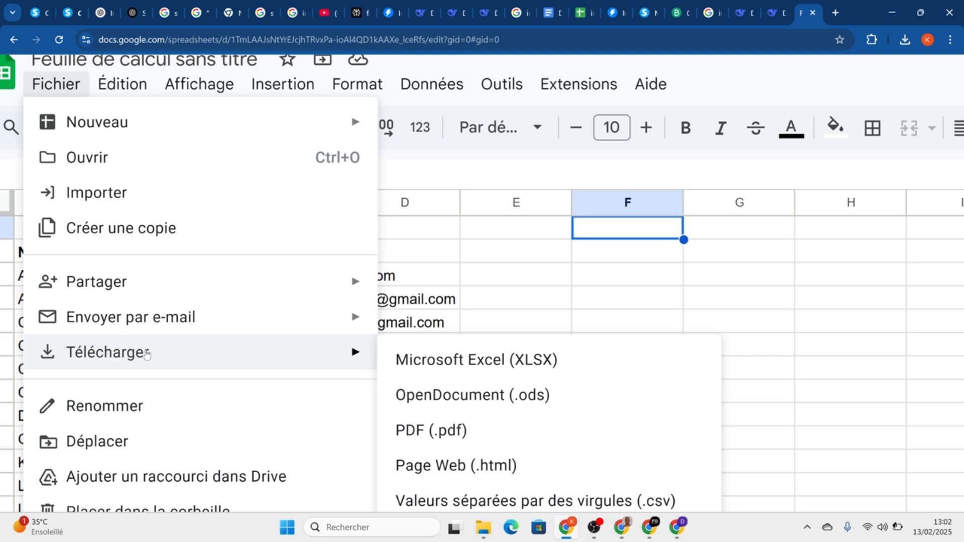
scroll(234, 351, "down", 3)
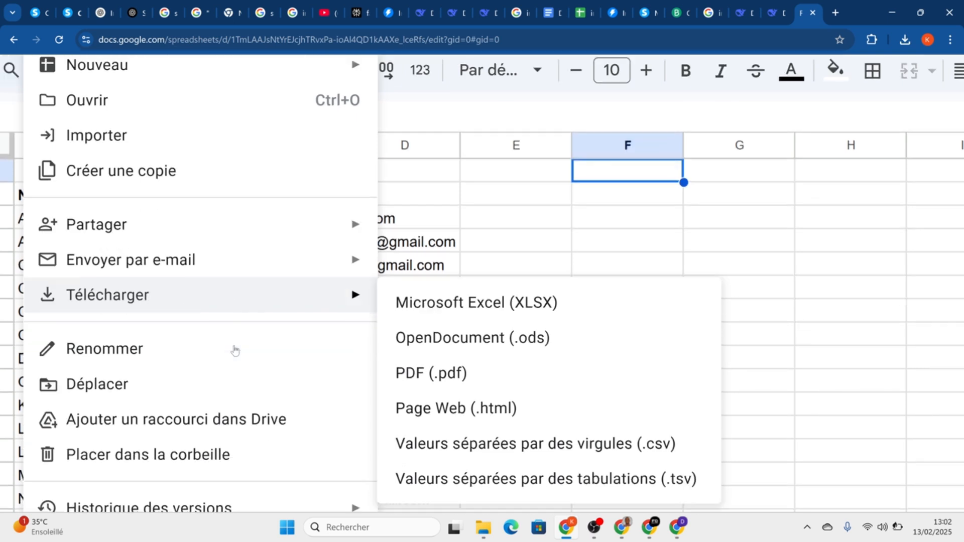
mouse_move(222, 204)
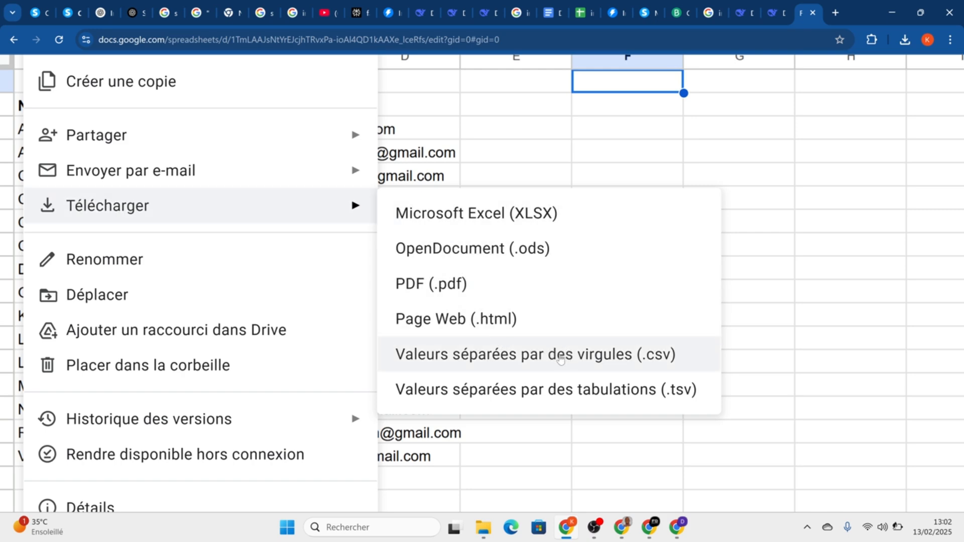
scroll(561, 360, "up", 4)
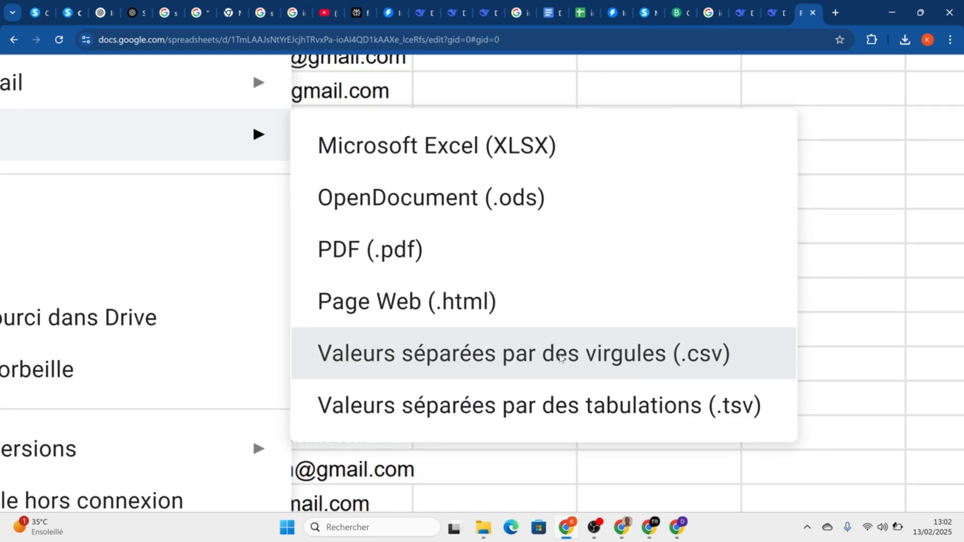
left_click(560, 358)
scroll(561, 358, "down", 4)
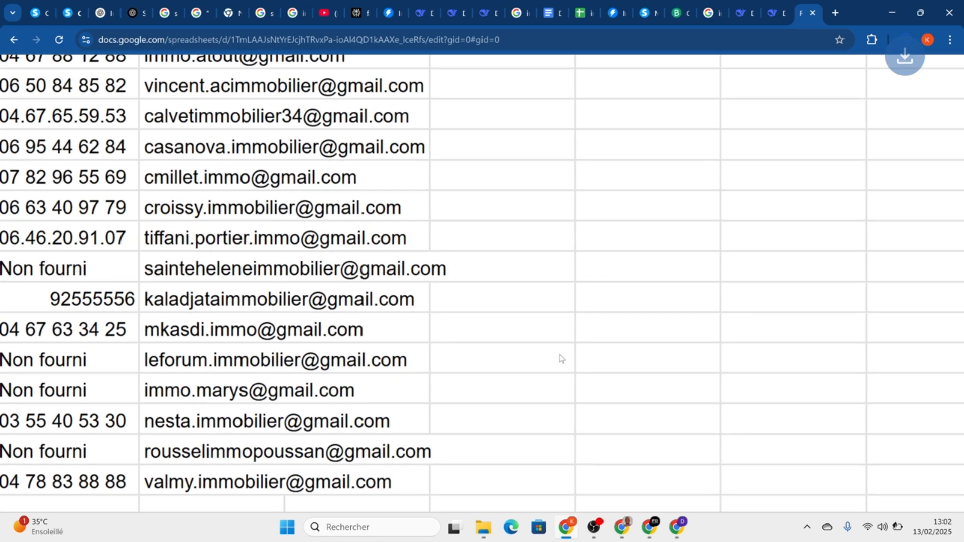
scroll(561, 358, "down", 2)
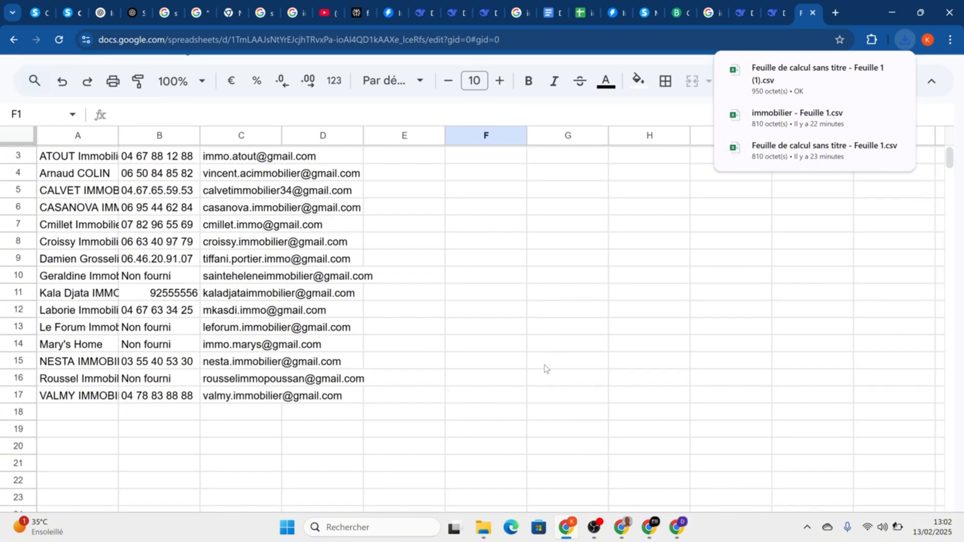
mouse_move(797, 78)
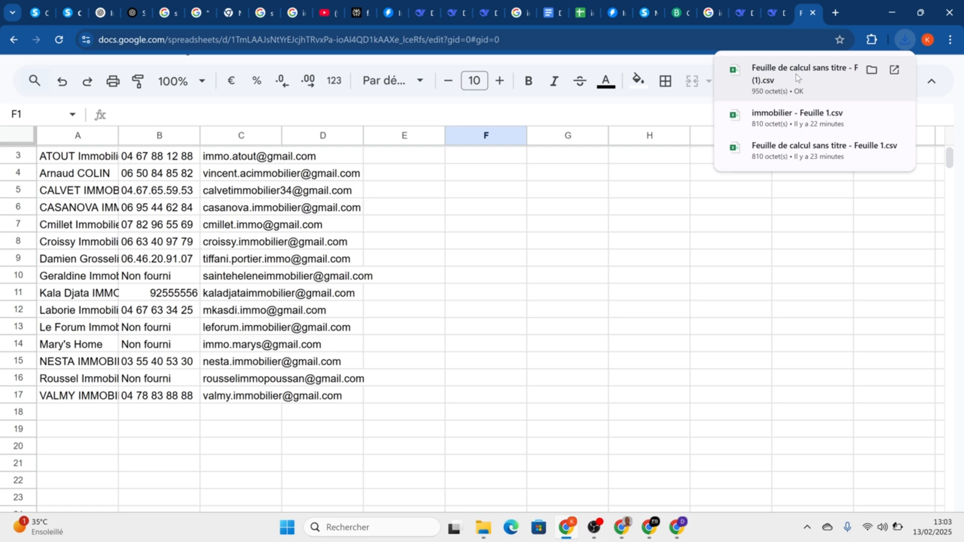
scroll(469, 274, "down", 2)
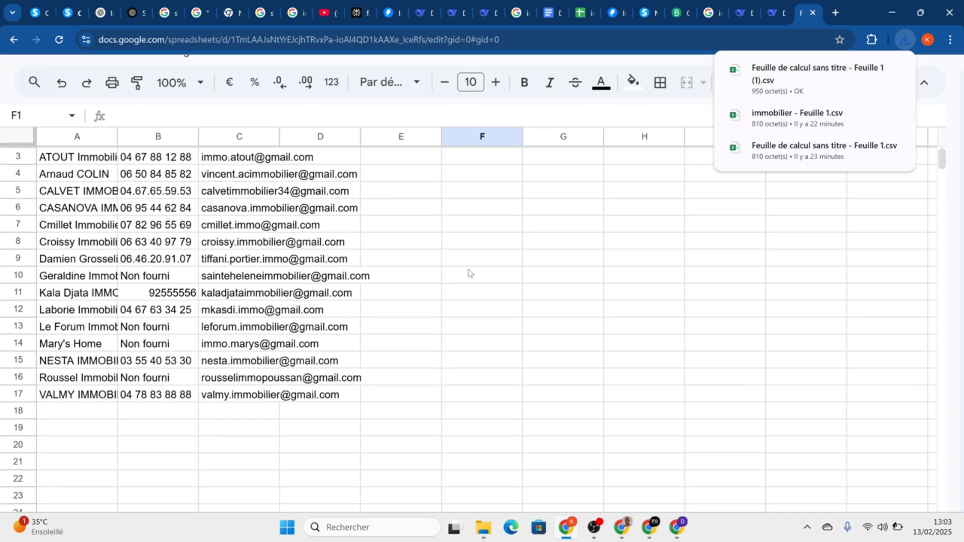
scroll(469, 274, "down", 2)
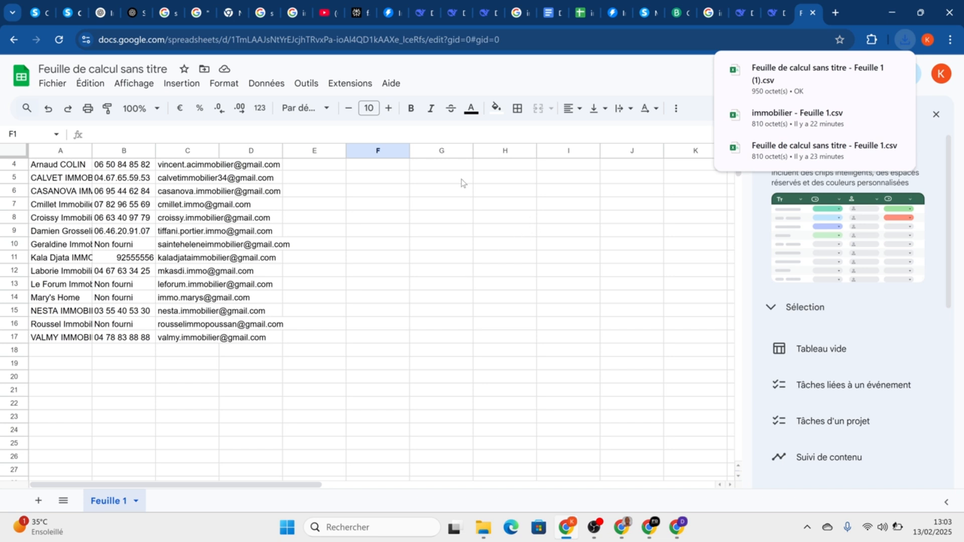
Glance at the open Instantly campaigns page, and search Google for "instantly ai" in a new browser tab
left_click(388, 15)
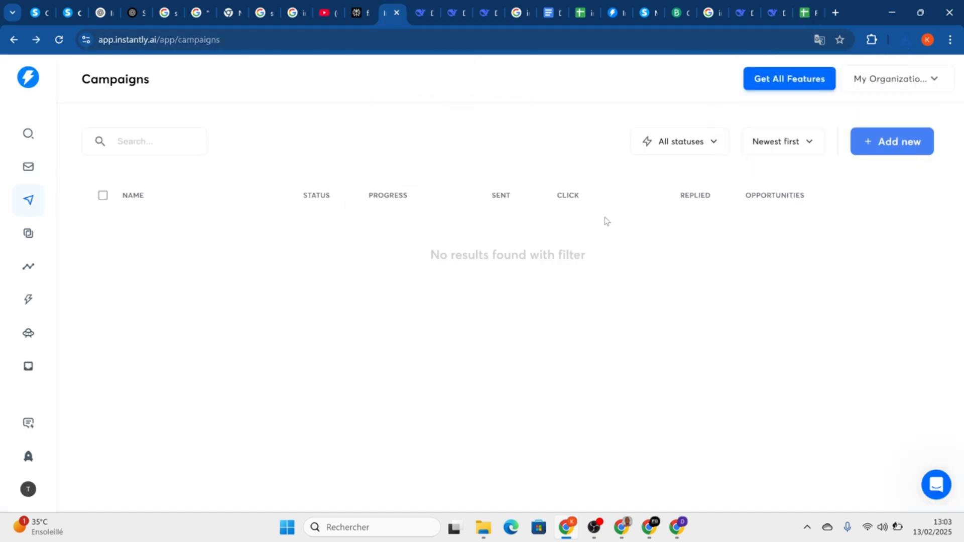
left_click(900, 81)
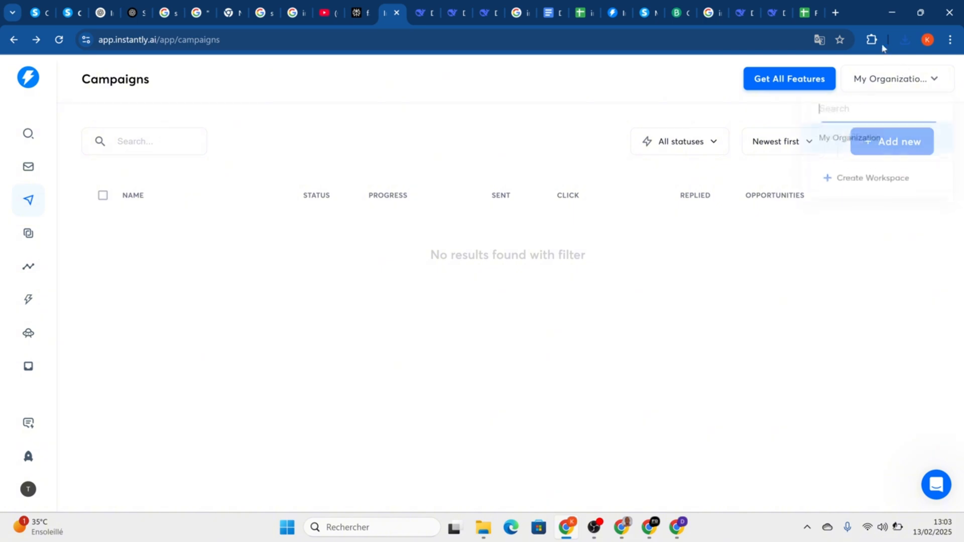
left_click(835, 12)
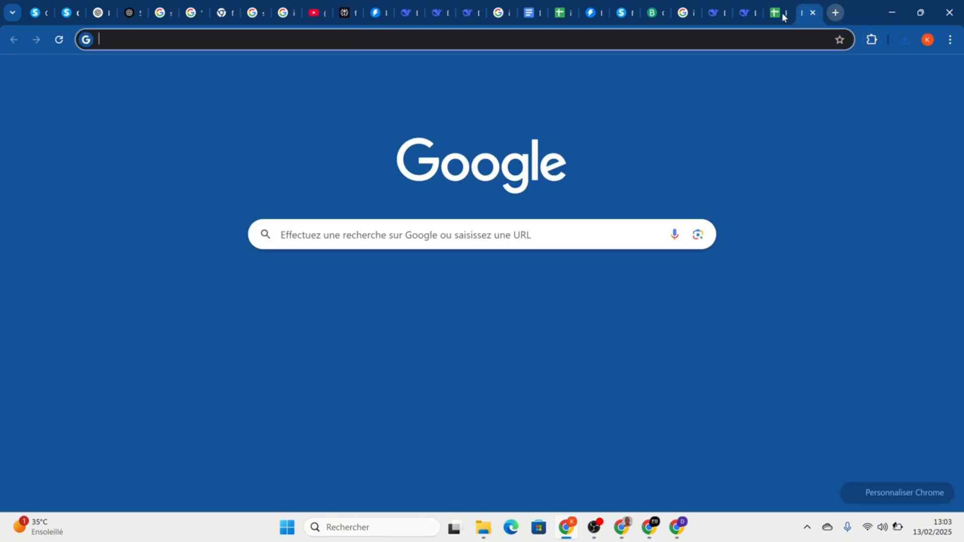
left_click(666, 45)
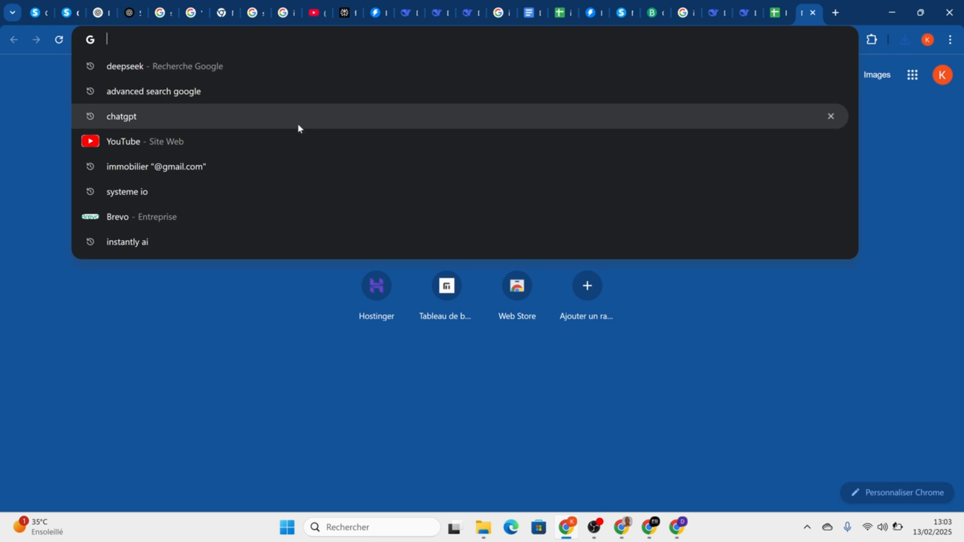
left_click(156, 243)
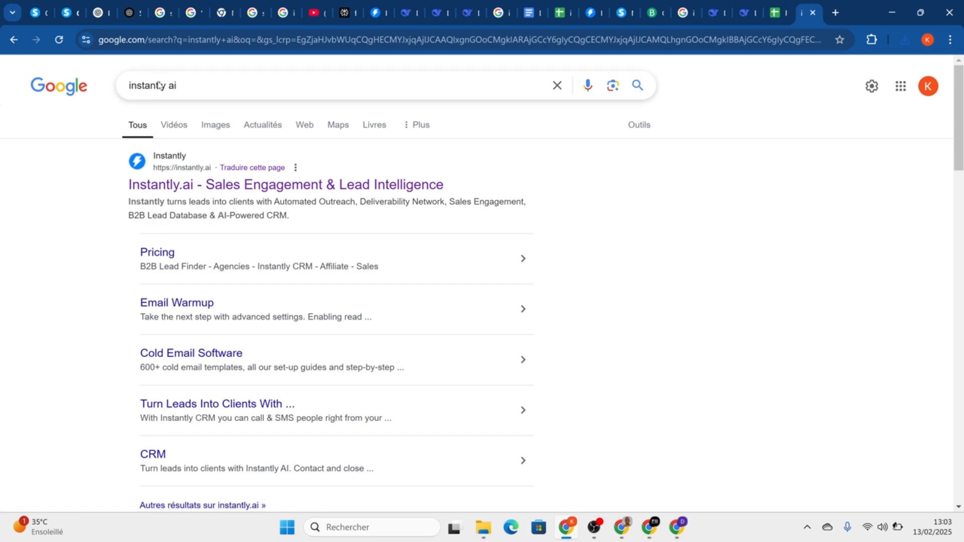
Open the Instantly.ai website from the Google results and complete its human verification check
scroll(158, 85, "up", 5)
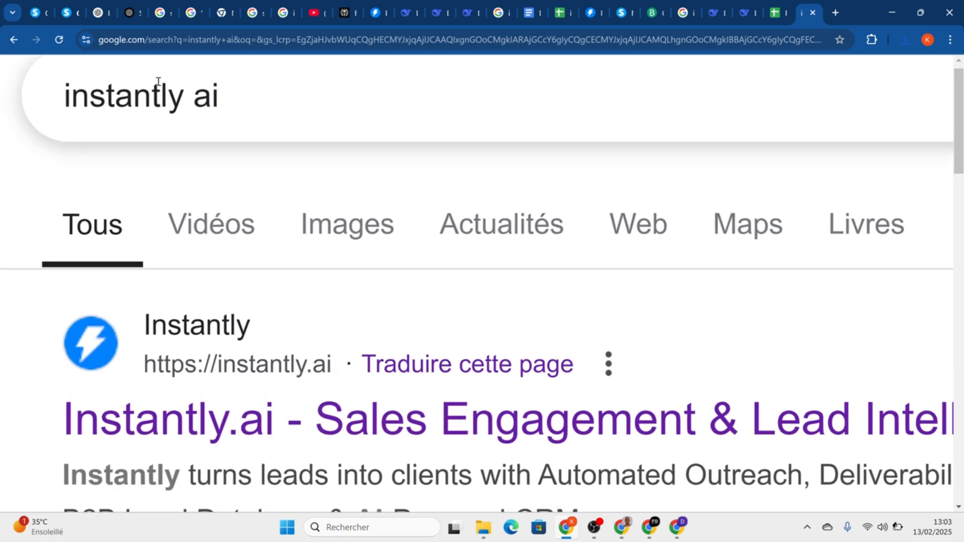
scroll(158, 82, "down", 5)
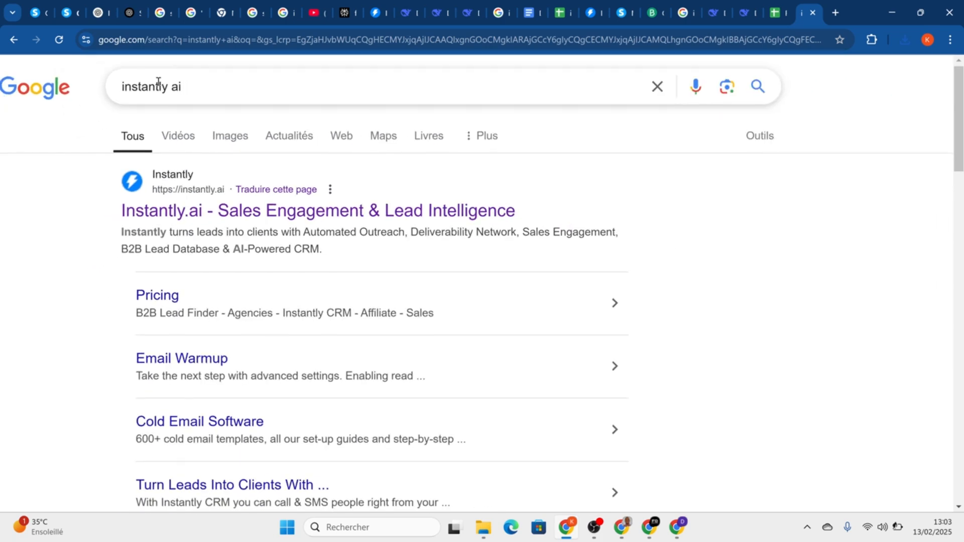
scroll(158, 82, "down", 2)
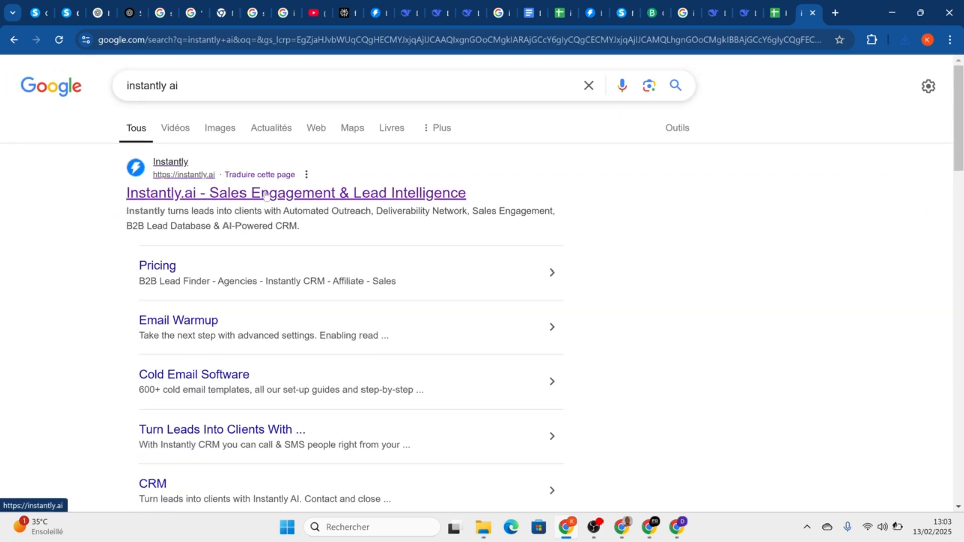
scroll(266, 196, "up", 5)
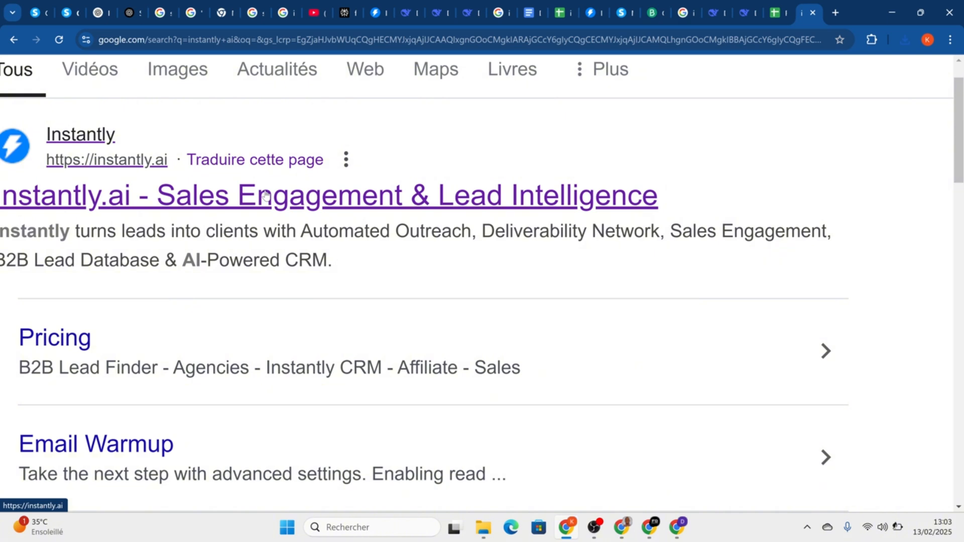
left_click(266, 195)
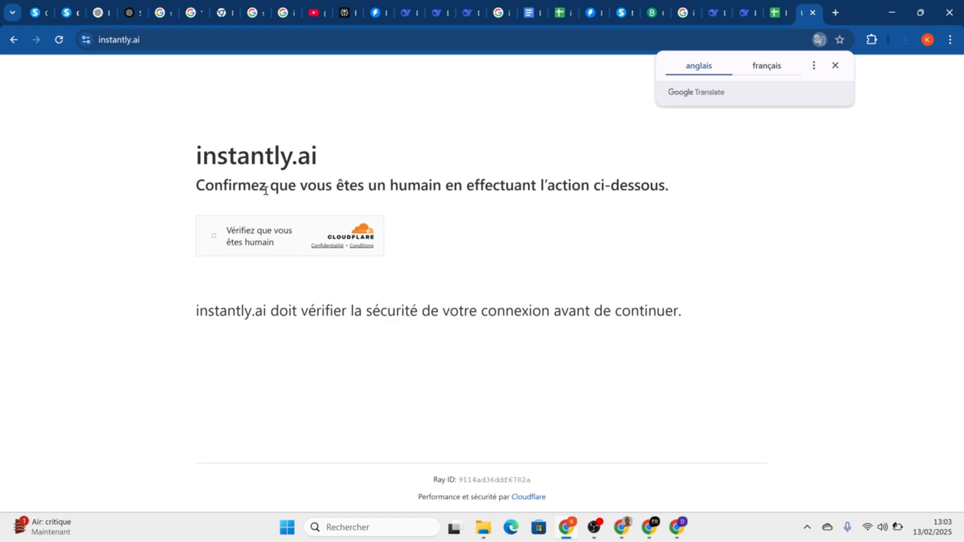
left_click(213, 236)
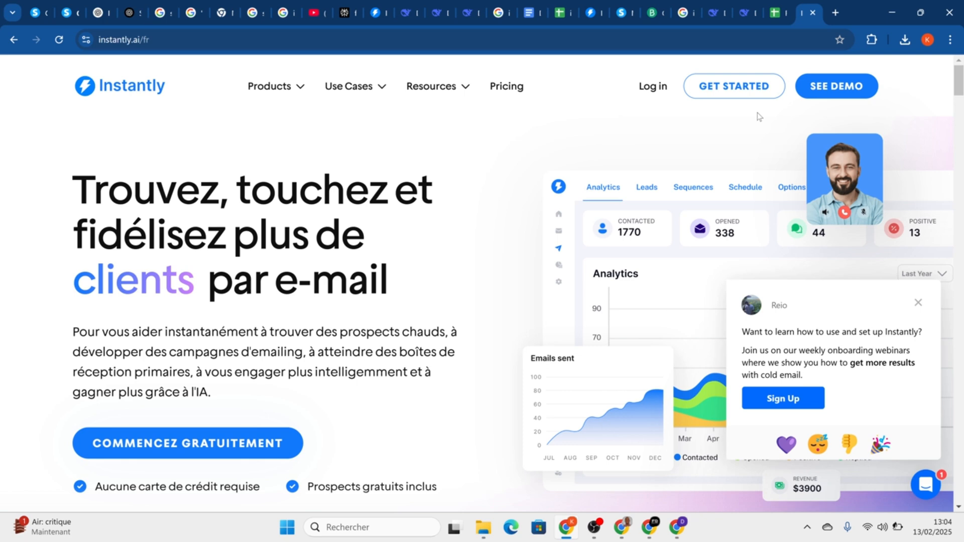
Return to the open Instantly campaigns page, dismiss the workspace list and start creating a new campaign
left_click(377, 17)
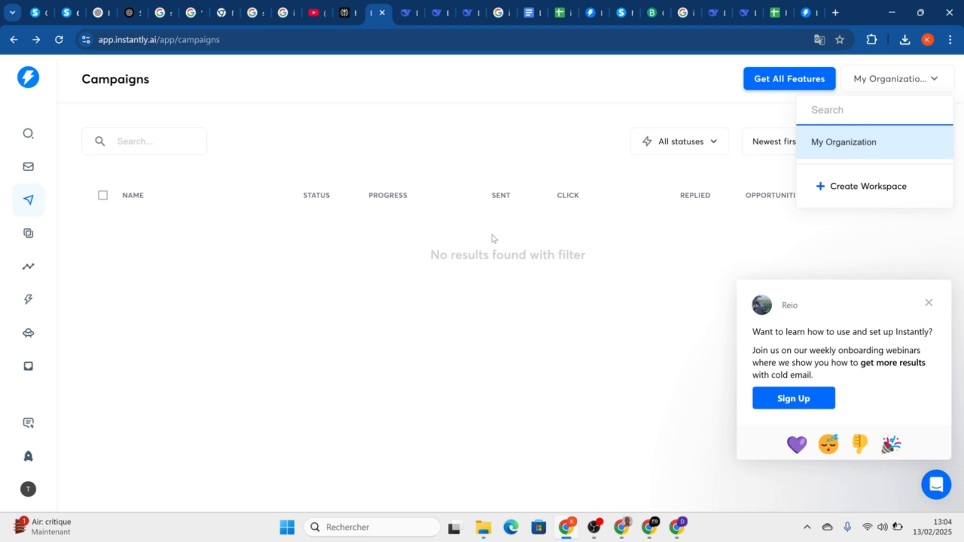
left_click(463, 406)
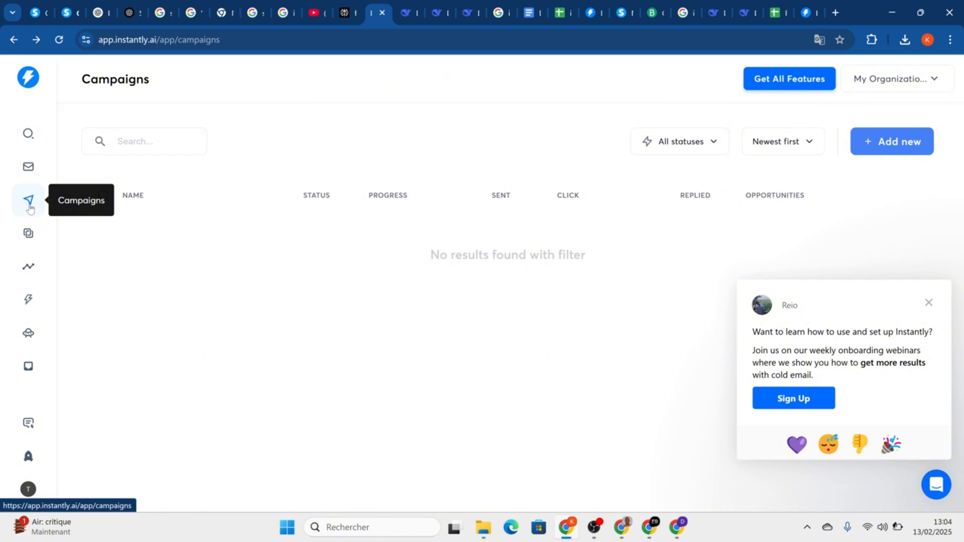
scroll(31, 210, "up", 5)
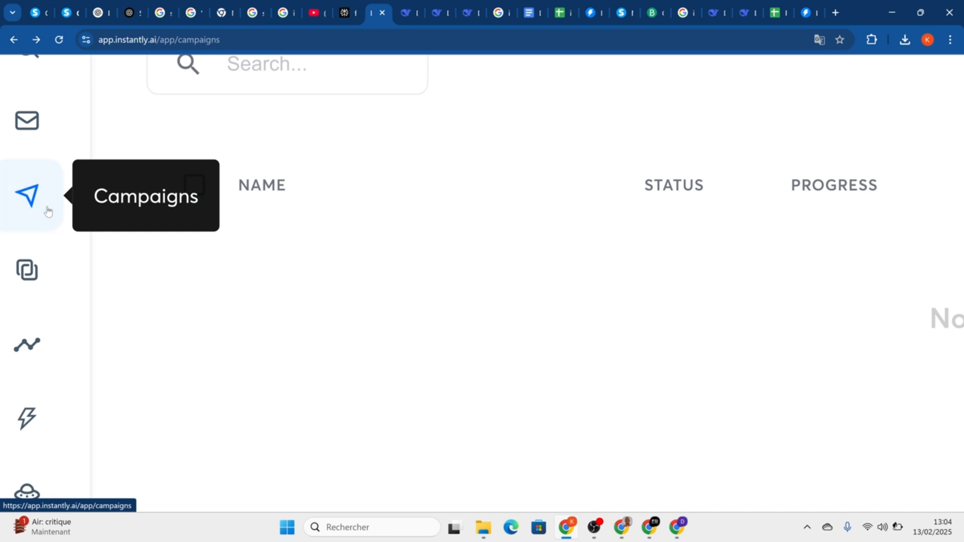
scroll(49, 212, "down", 5)
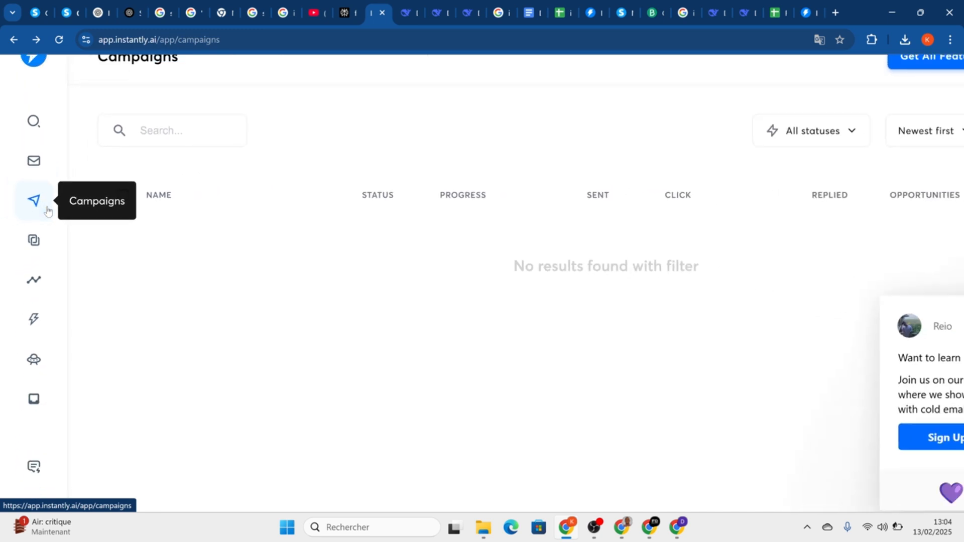
scroll(429, 261, "down", 3)
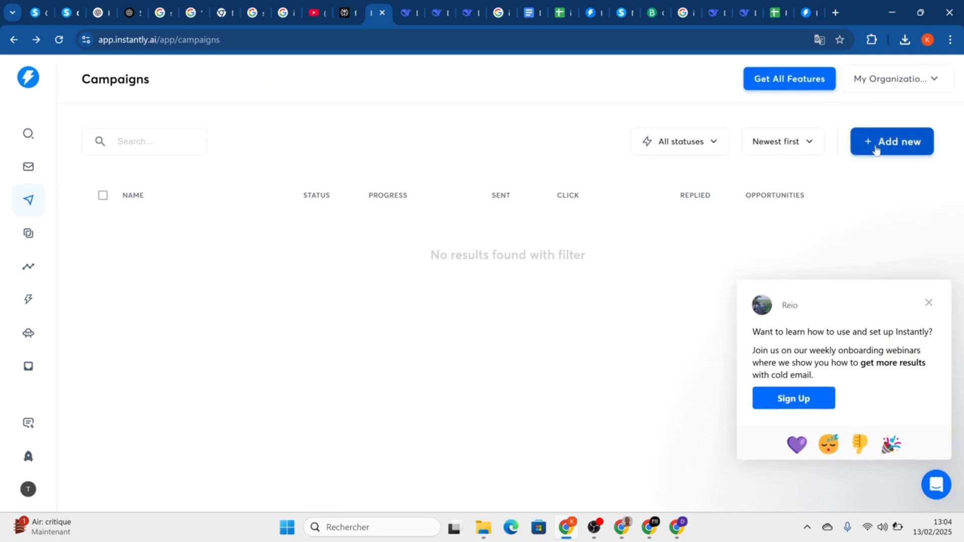
scroll(877, 149, "up", 5)
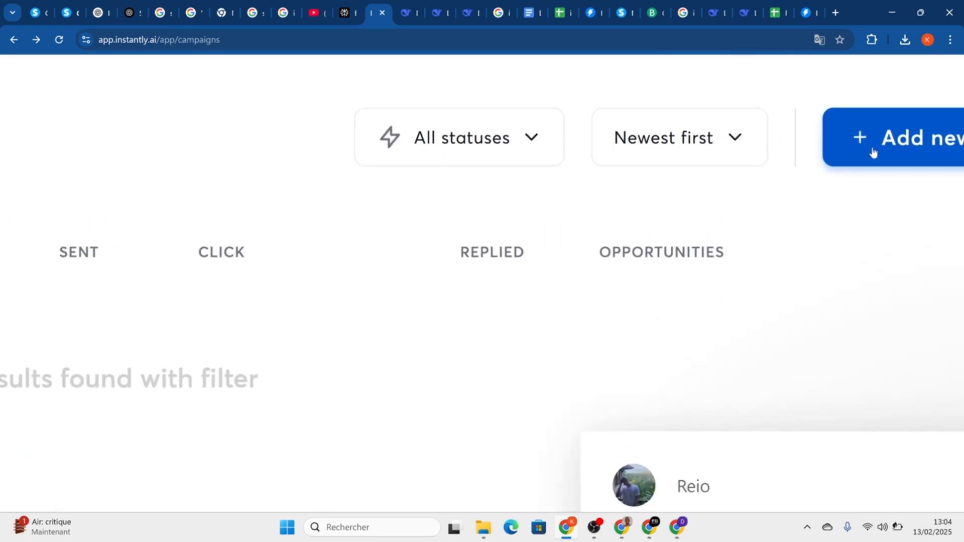
left_click(897, 151)
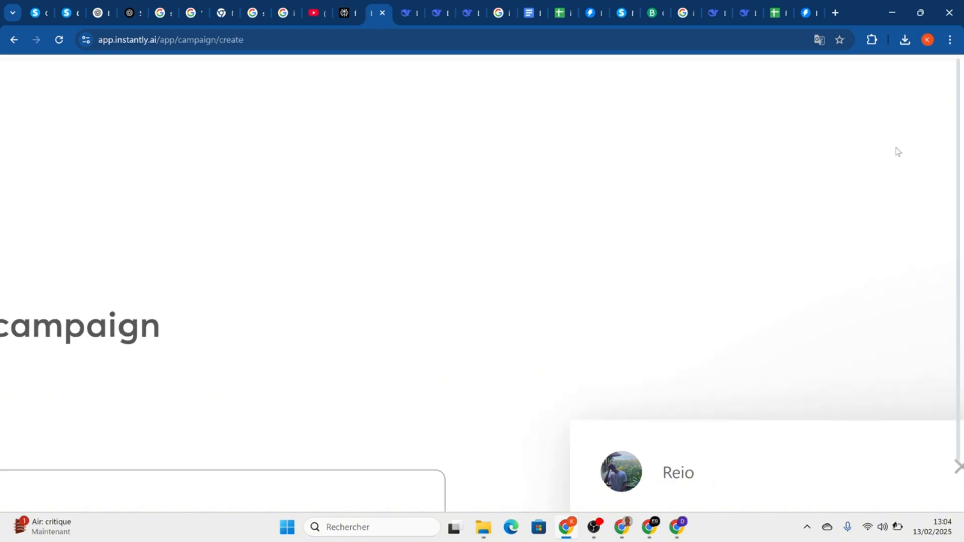
scroll(898, 151, "down", 5)
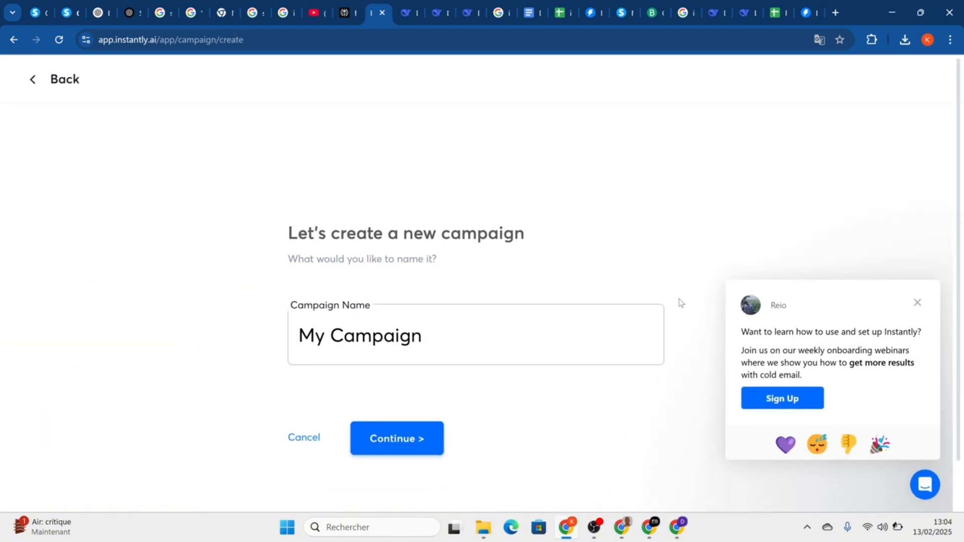
Name the new campaign "IMMO 101" and continue to its setup
left_click(435, 343)
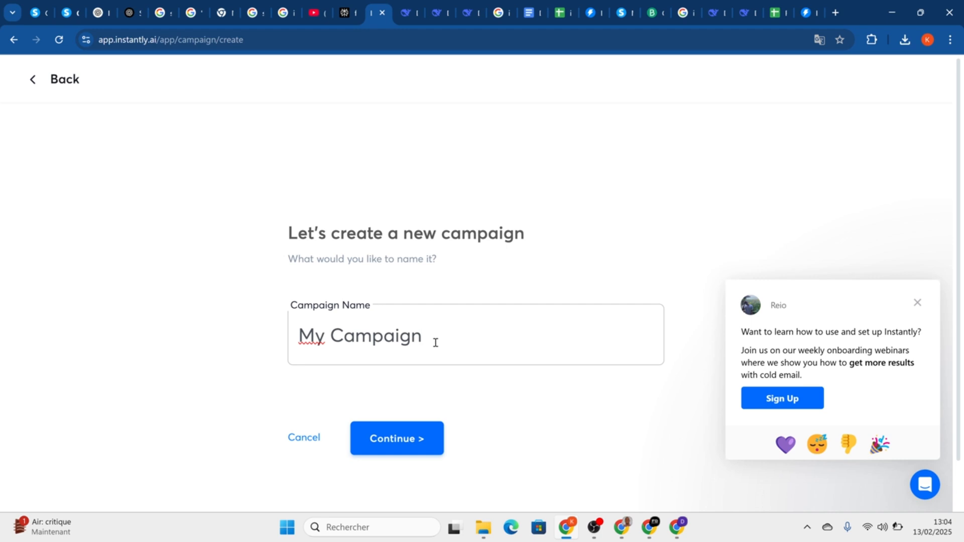
key("BackSpace")
key("BackSpace")
key("BackSpace")
key("BackSpace")
key("BackSpace")
key("BackSpace")
key("BackSpace")
key("BackSpace")
key("BackSpace")
key("BackSpace")
key("BackSpace")
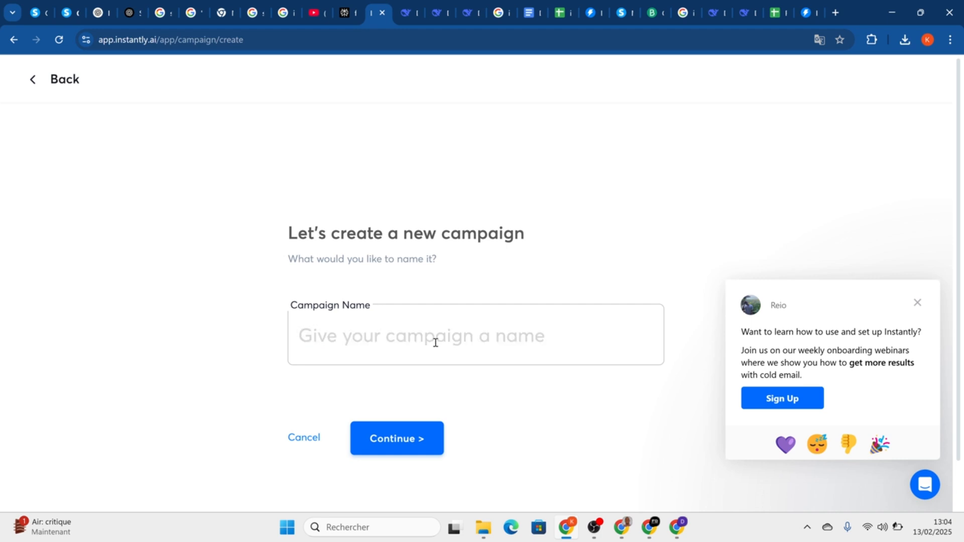
type("I")
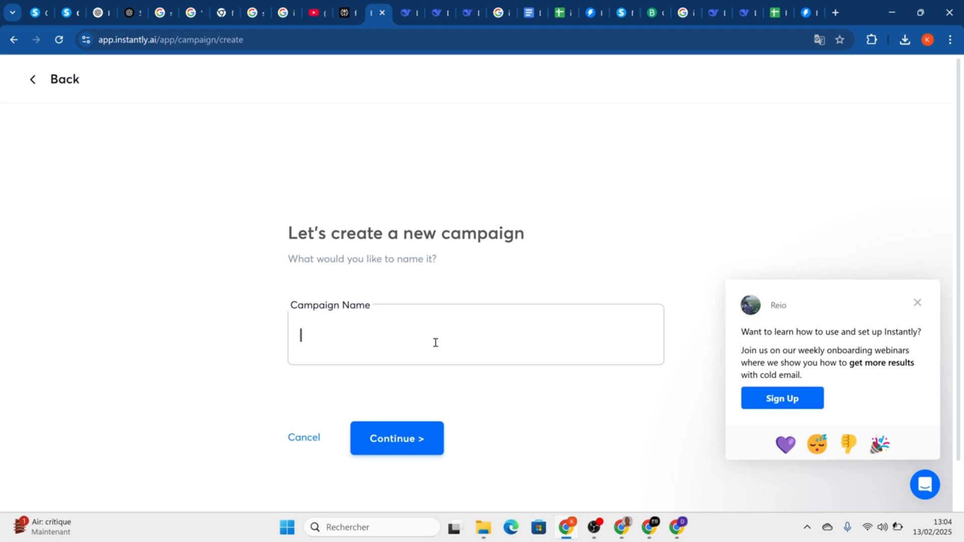
type("%")
key("BackSpace")
type("MMO 101")
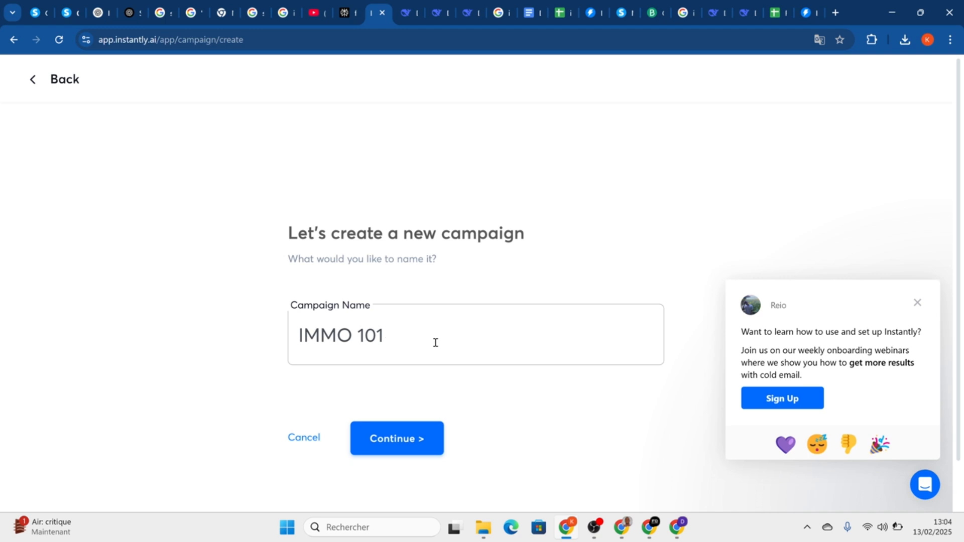
left_click(386, 438)
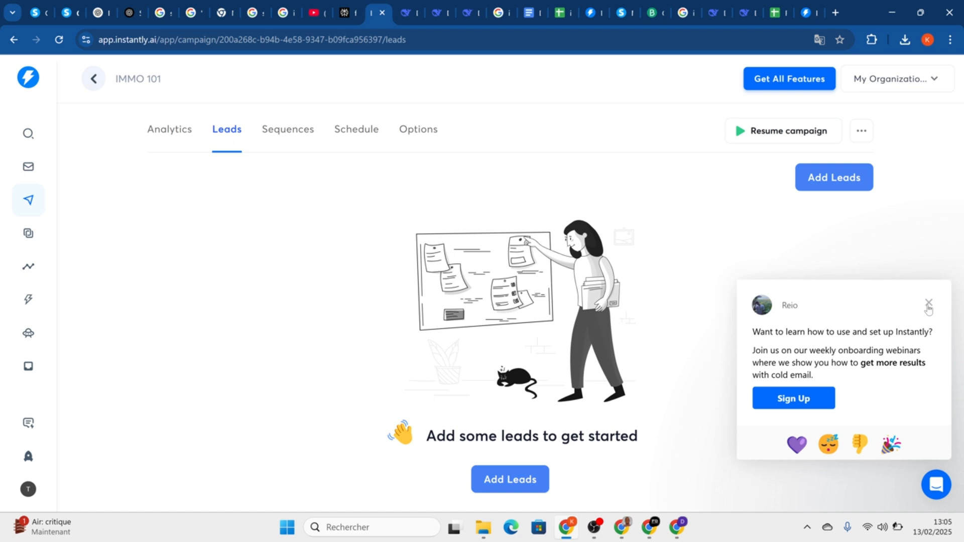
Dismiss the webinar message and load "Feuille de calcul sans titre - Feuille 1 (1).csv" from Téléchargements as the campaign's lead file
left_click(928, 303)
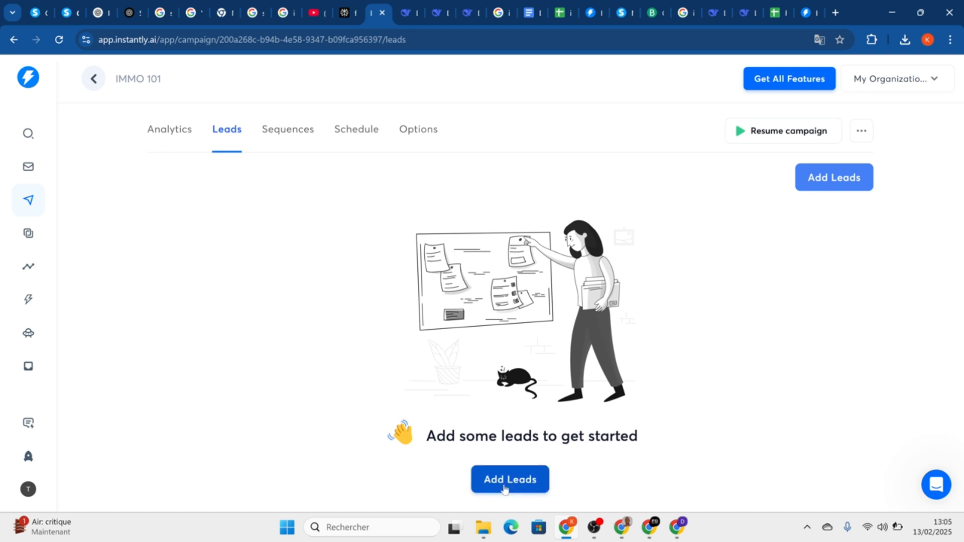
left_click(504, 481)
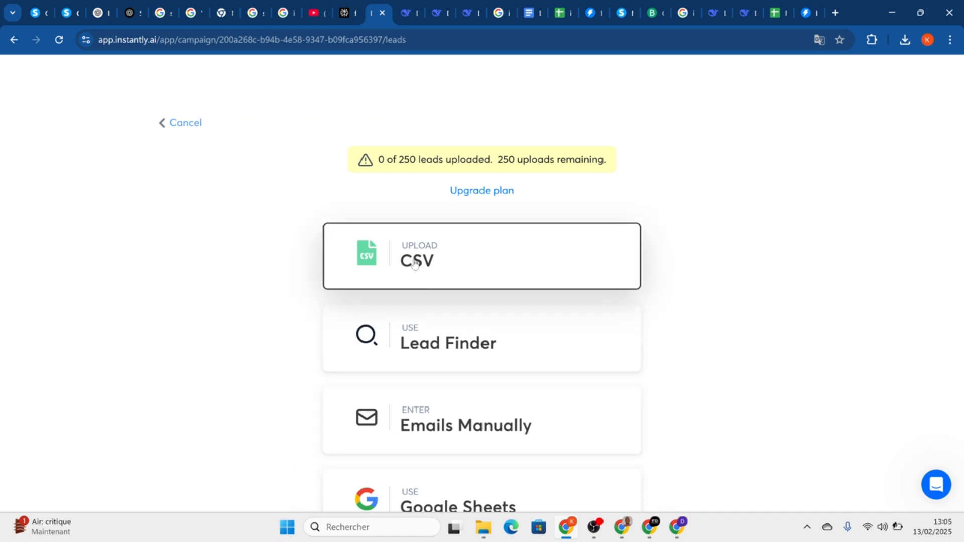
left_click(484, 272)
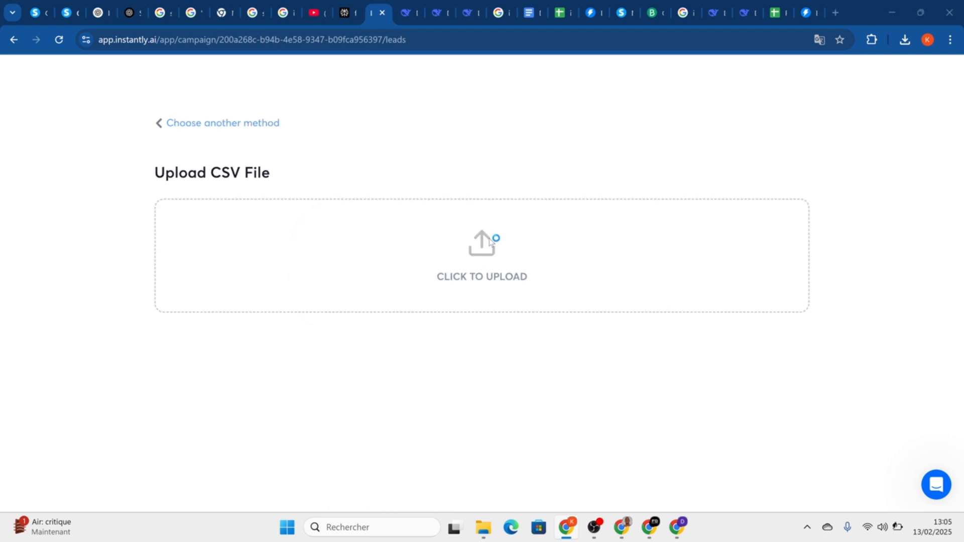
left_click(494, 239)
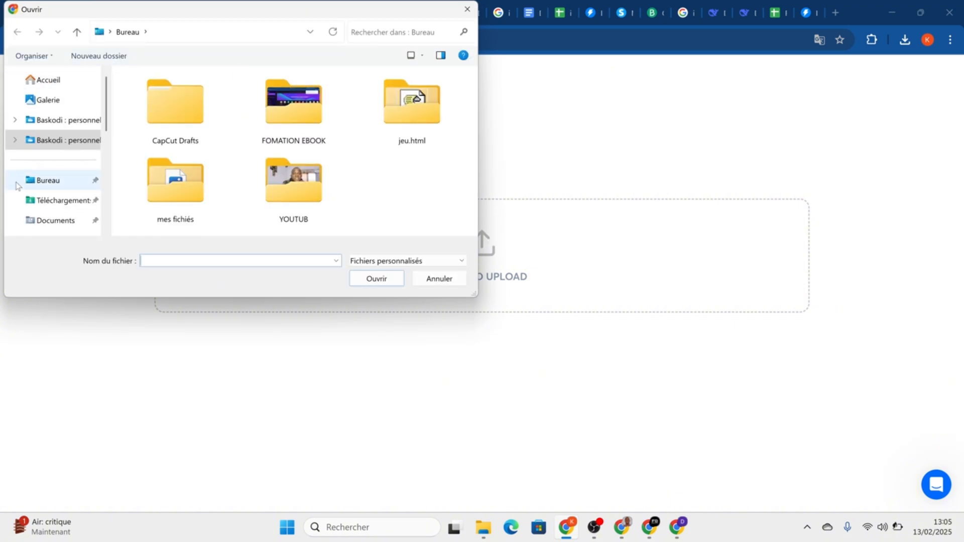
left_click(45, 202)
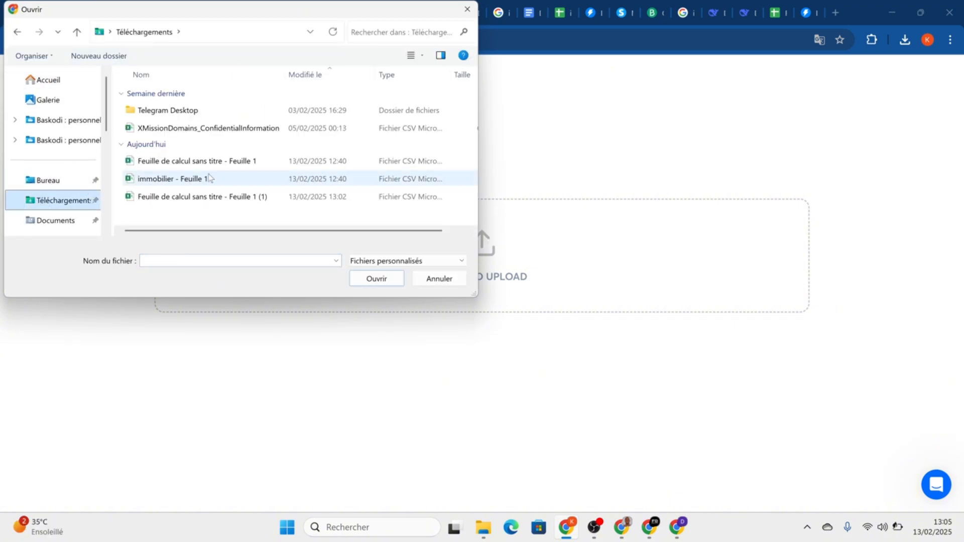
left_click(229, 197)
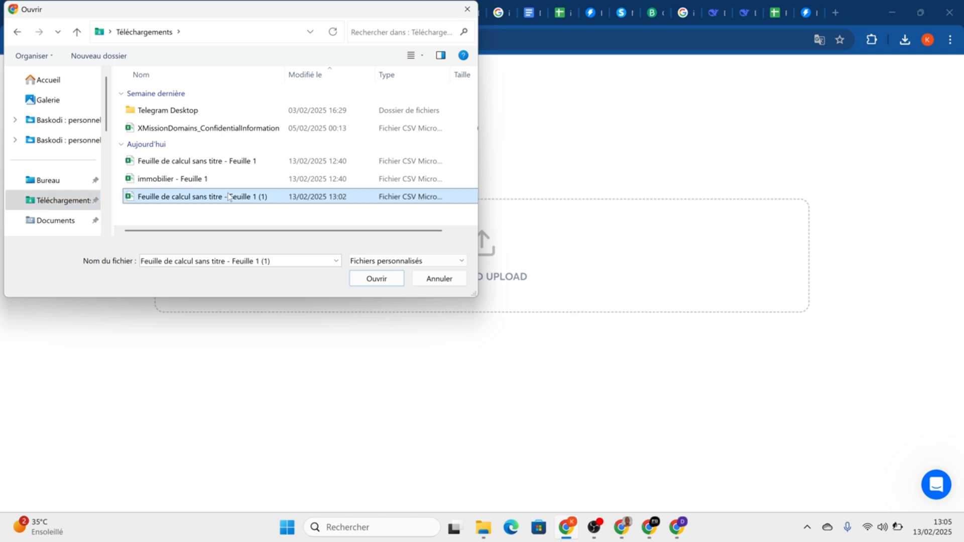
left_click(377, 280)
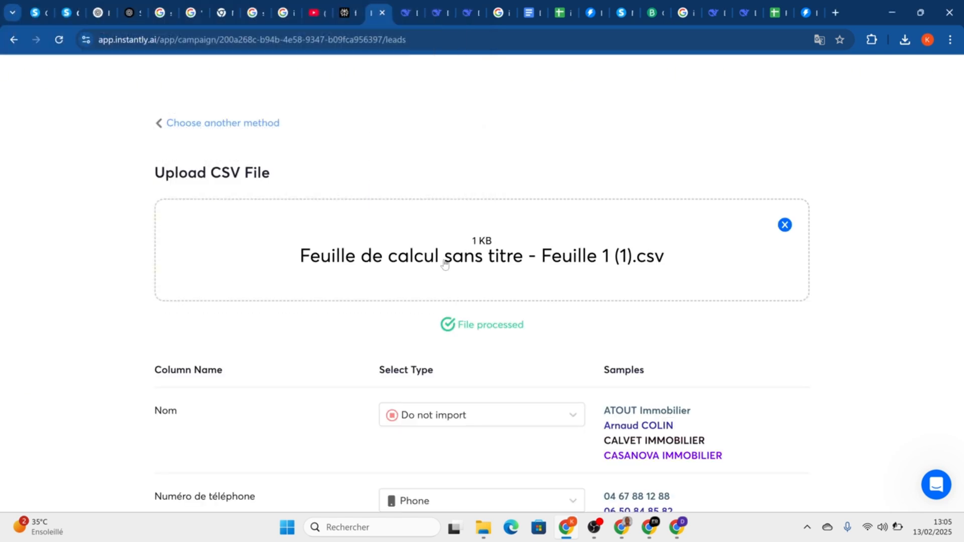
Map the Nom column to First Name and the Adresse e-mail column to Email for the lead import
scroll(645, 291, "down", 3)
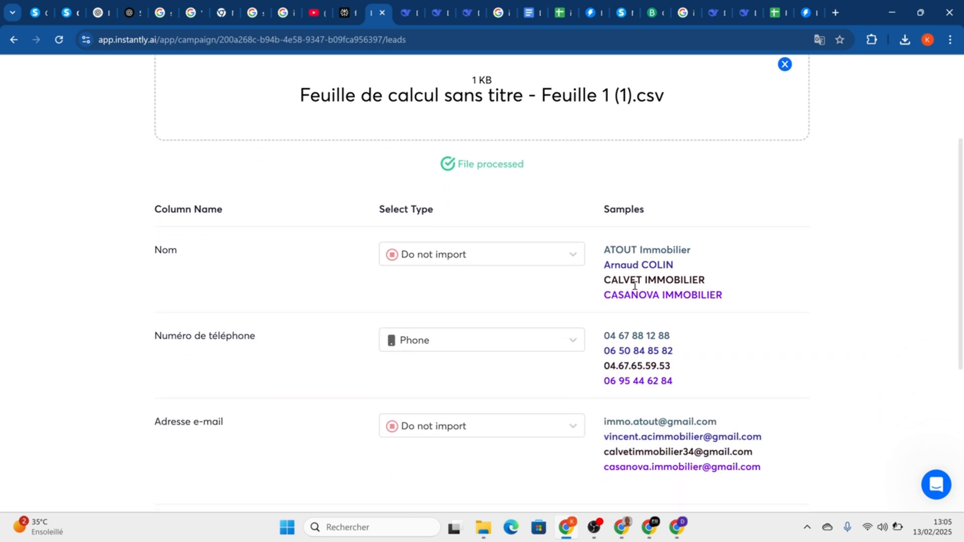
left_click(560, 267)
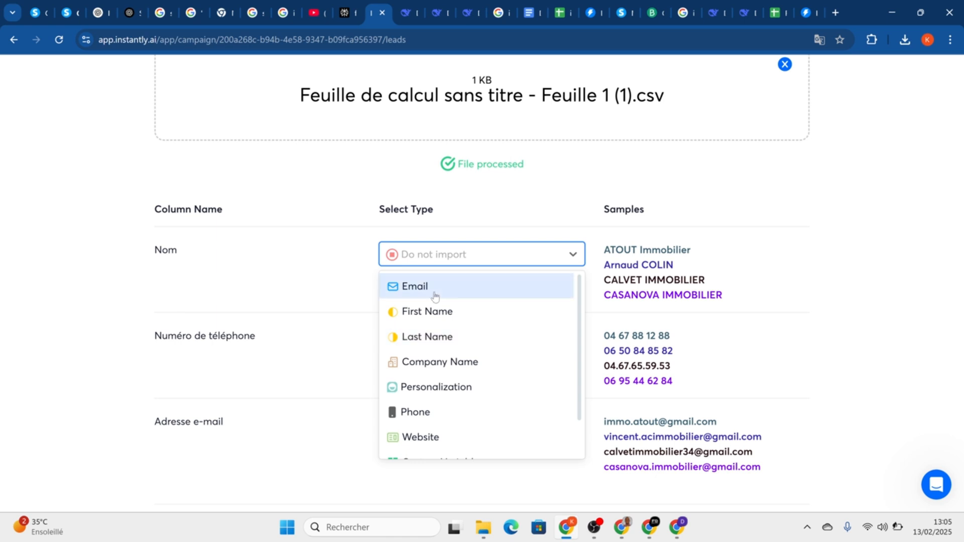
left_click(460, 313)
scroll(464, 319, "down", 3)
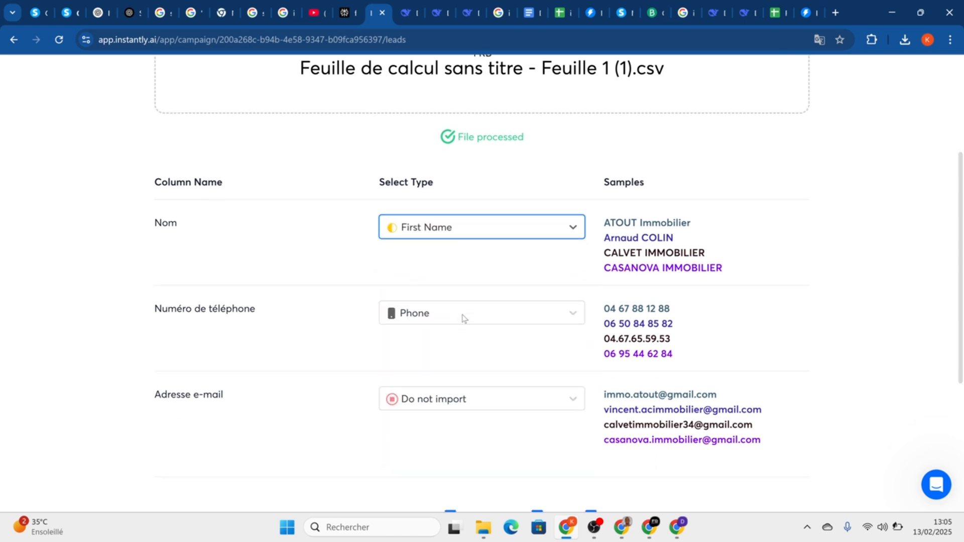
left_click(552, 295)
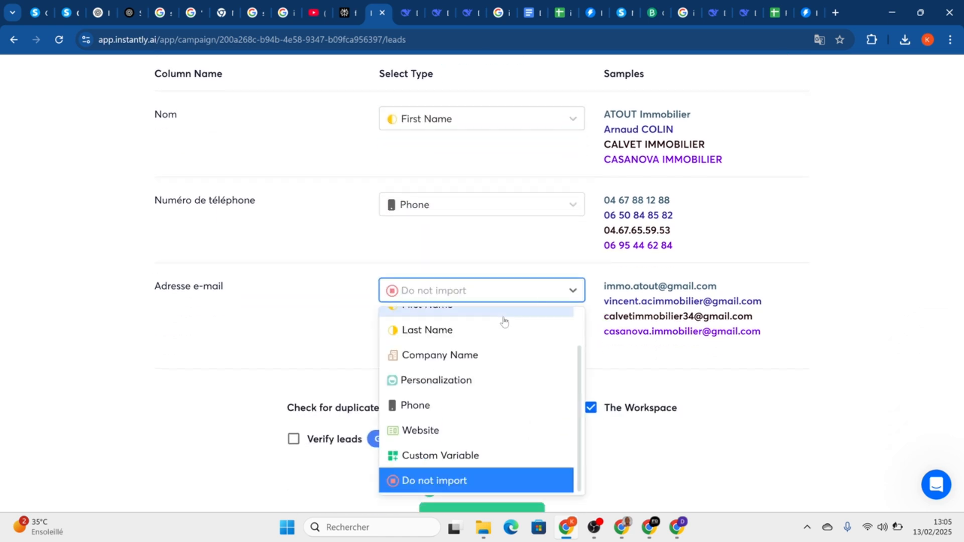
scroll(501, 321, "up", 2)
left_click(444, 327)
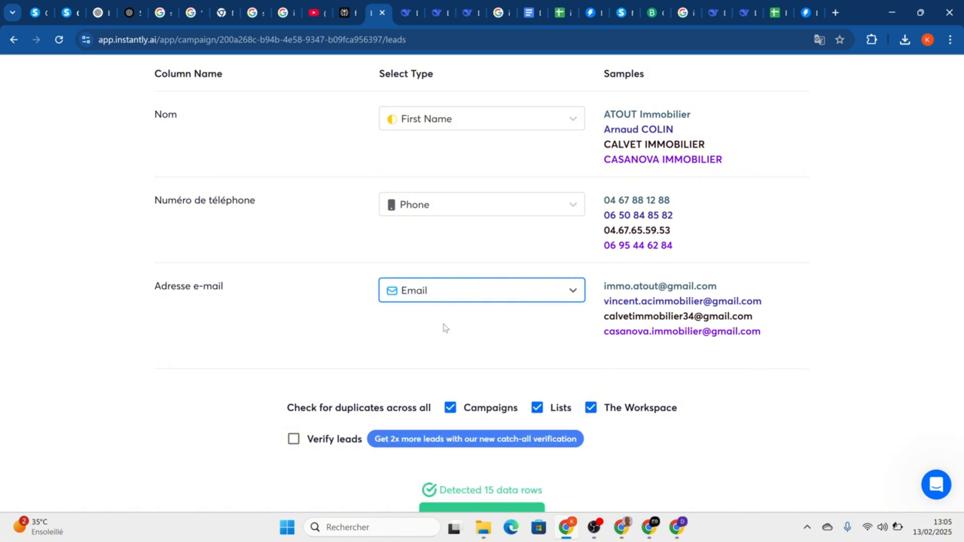
Upload all contacts from the CSV file to the campaign and confirm the upload
scroll(495, 349, "down", 2)
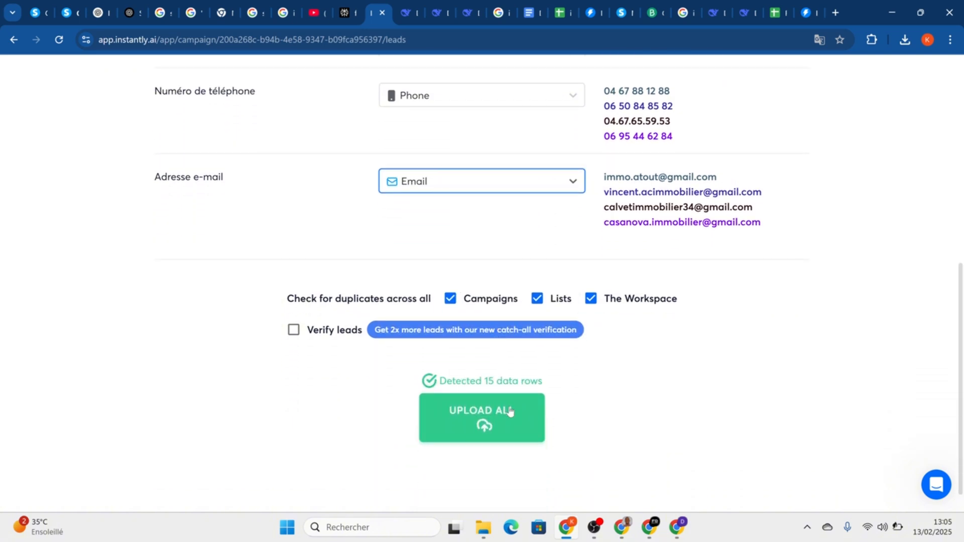
left_click(453, 419)
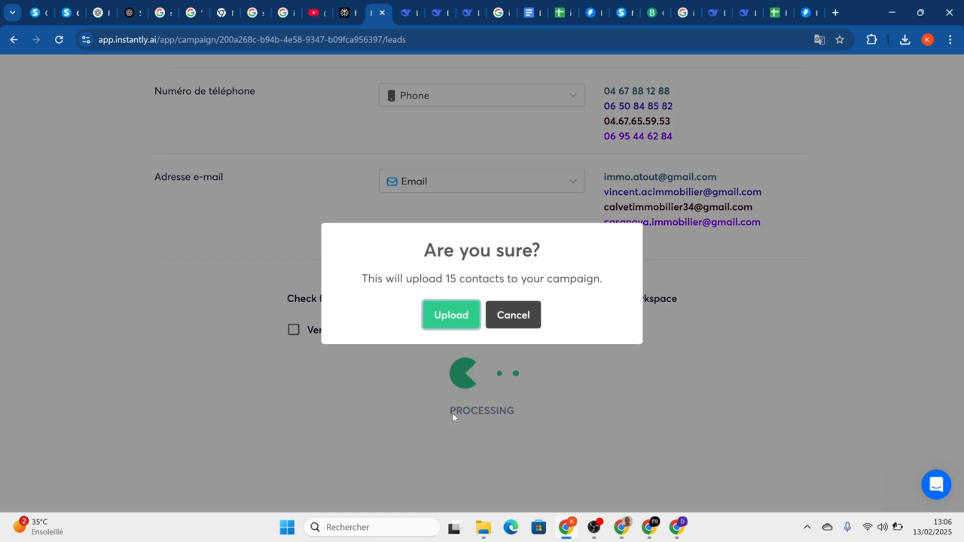
left_click(451, 316)
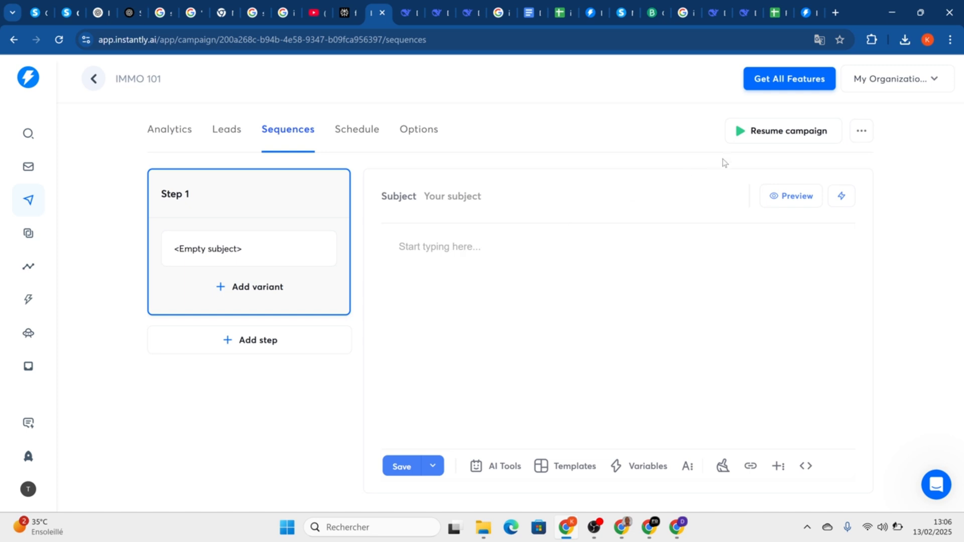
In the Google Docs document, copy the whole "Hey Deepseek" prompt asking for a series of three real-estate emails
left_click(527, 15)
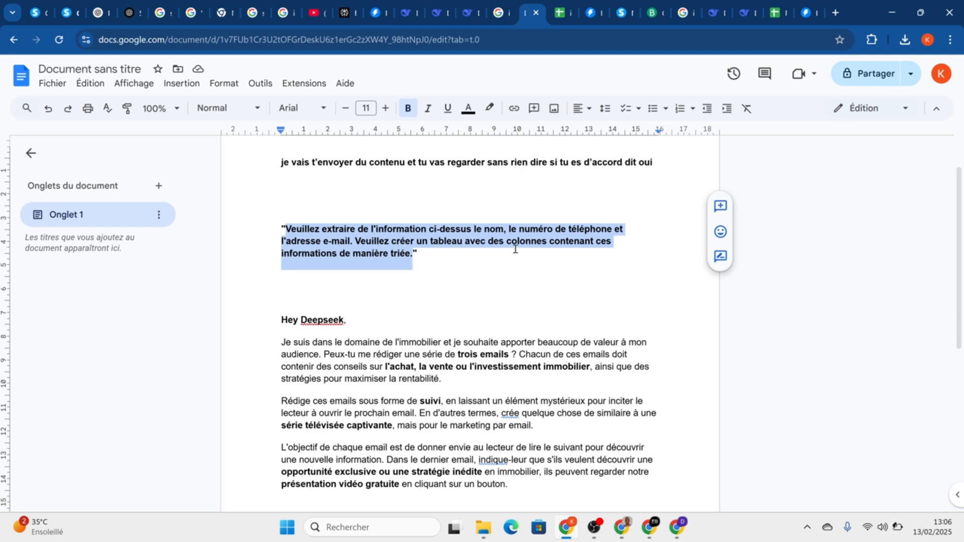
left_click(506, 284)
scroll(507, 284, "down", 3)
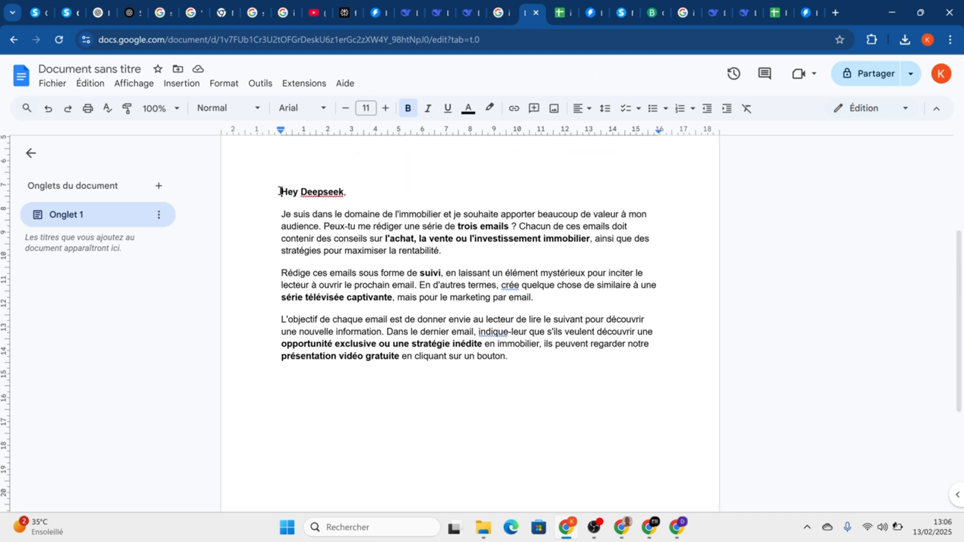
left_click_drag(279, 191, 580, 362)
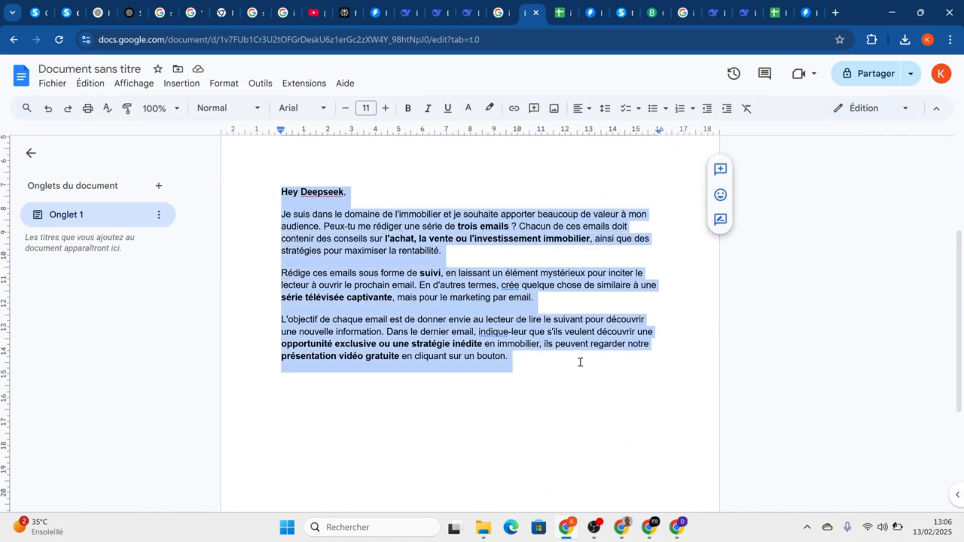
right_click(483, 316)
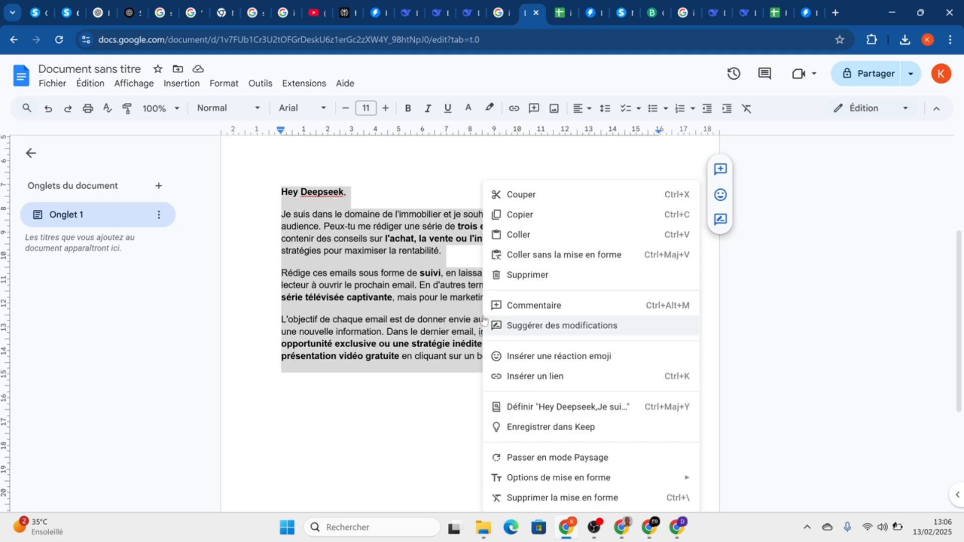
left_click(535, 214)
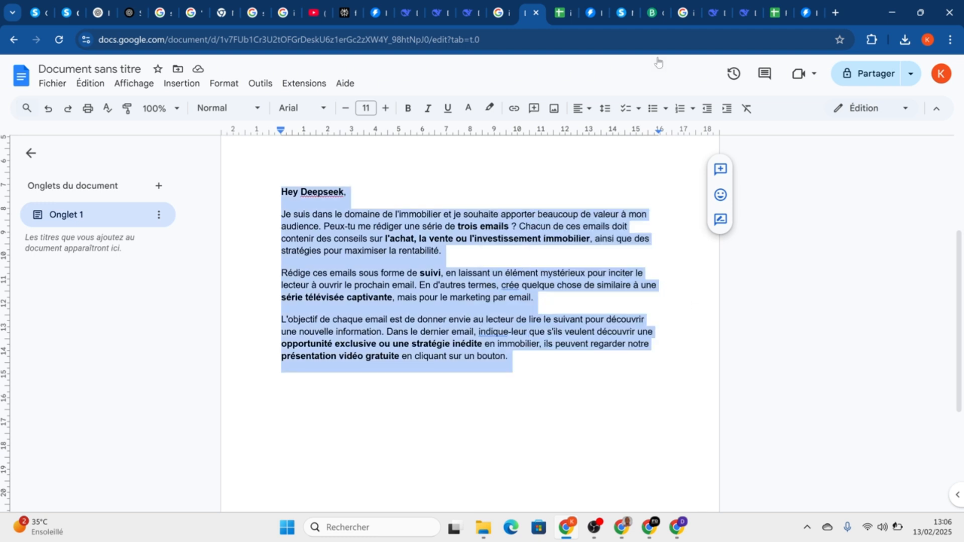
Switch to the DeepSeek chat containing the contact table and submit the copied three-email prompt
left_click(745, 15)
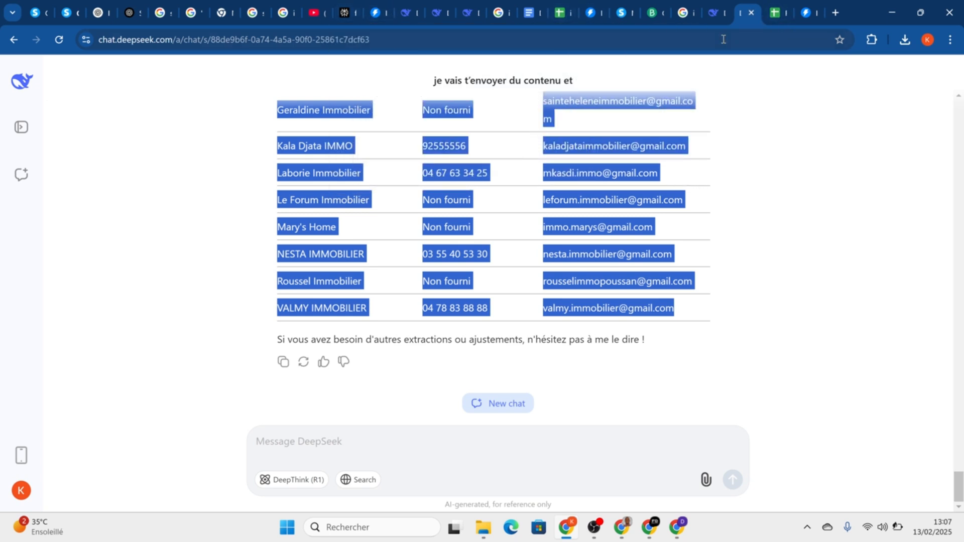
left_click(366, 442)
right_click(366, 441)
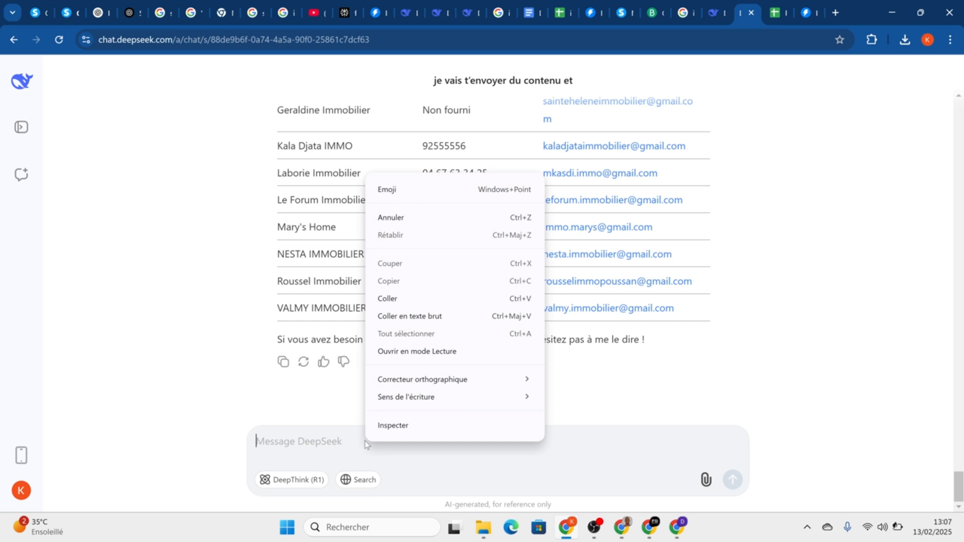
left_click(385, 299)
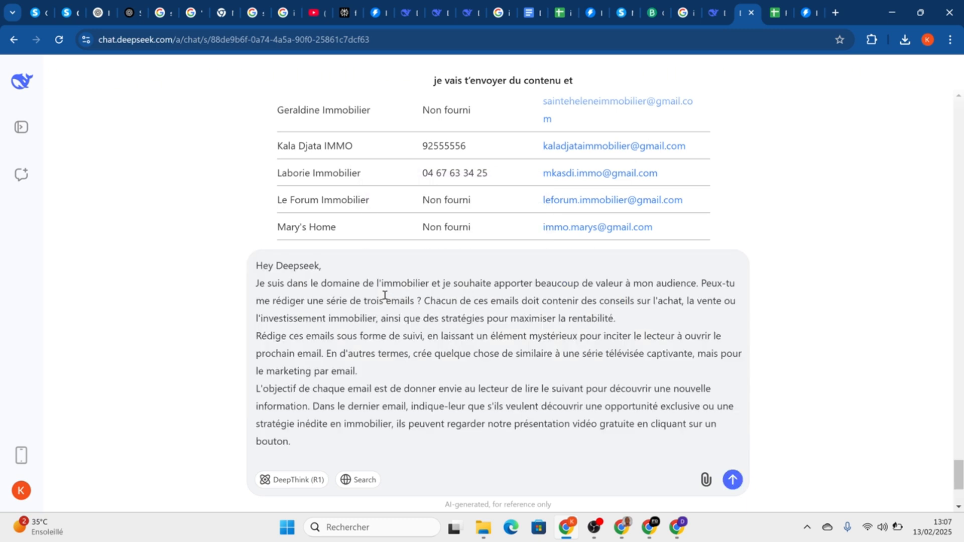
key("Return")
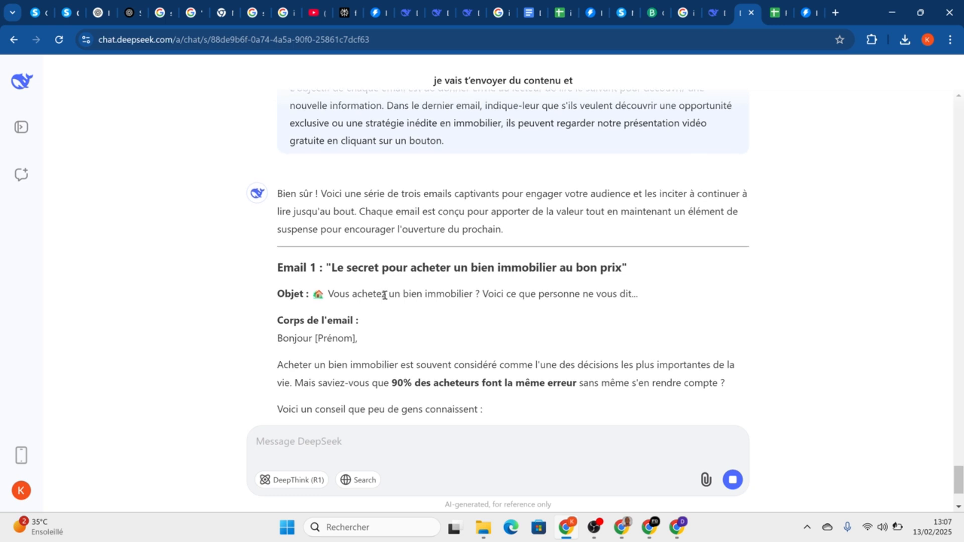
Review the three generated emails in DeepSeek, checking their subject lines, body texts and closing call to action
scroll(384, 295, "up", 4)
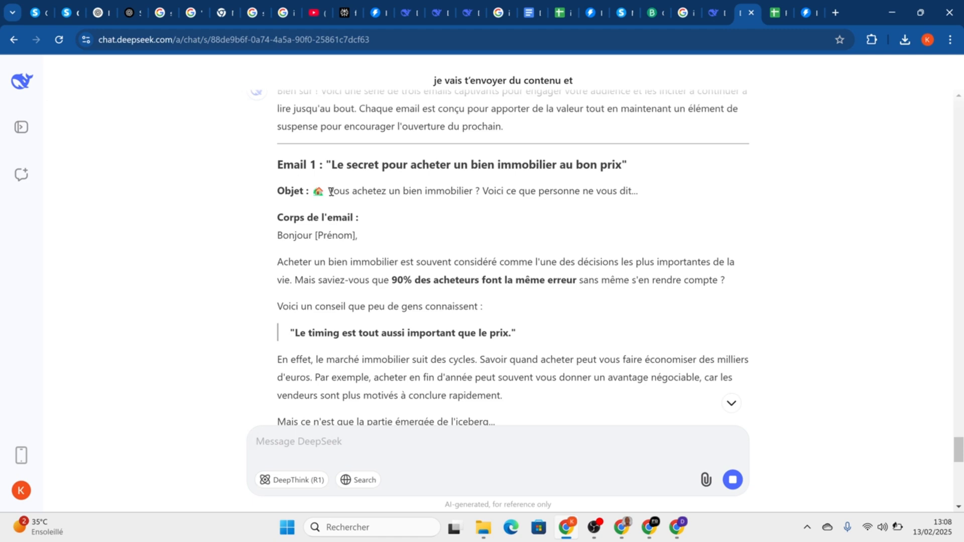
scroll(401, 257, "down", 6)
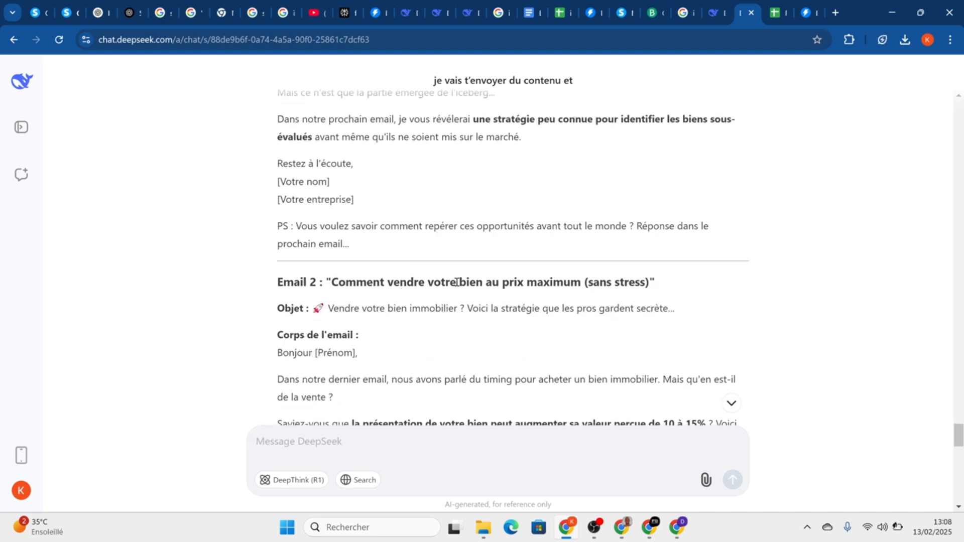
scroll(455, 282, "down", 6)
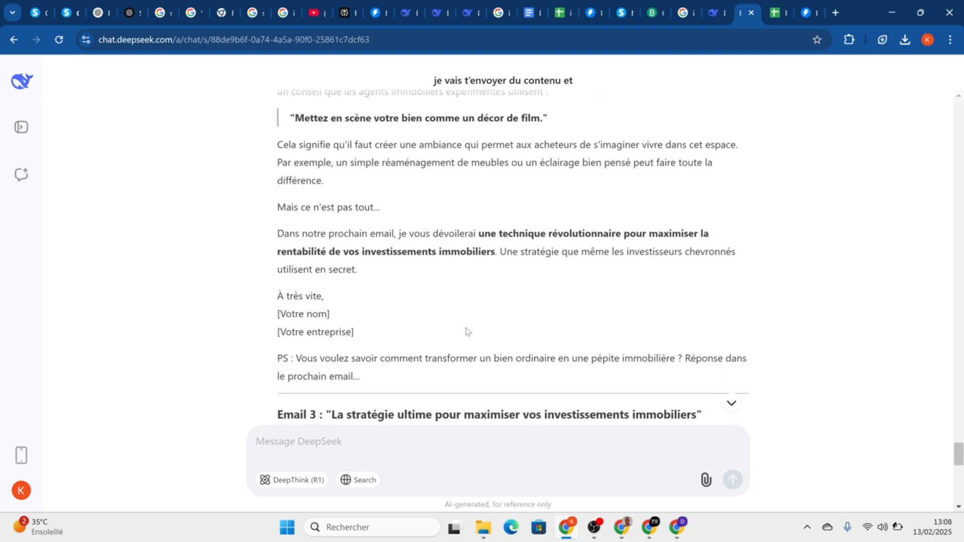
scroll(466, 331, "down", 4)
scroll(450, 291, "down", 5)
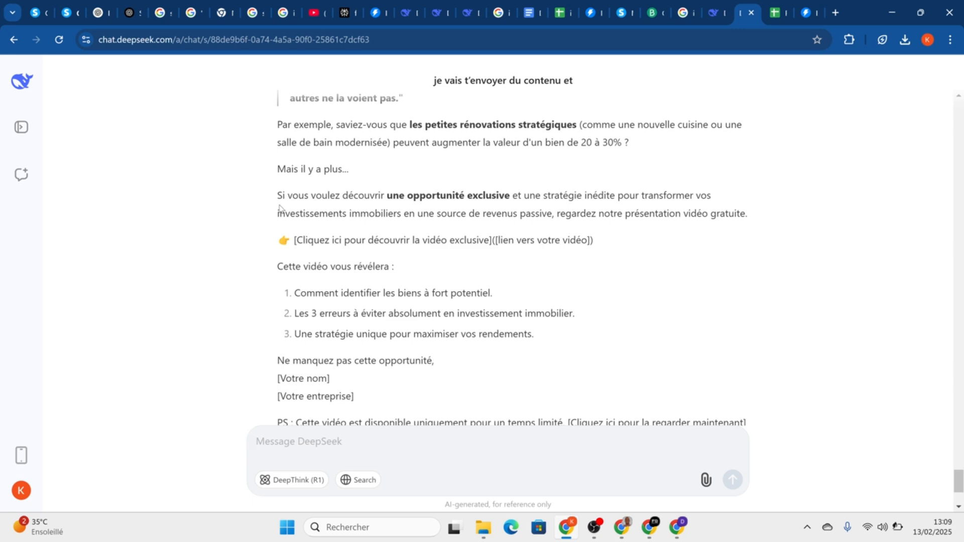
scroll(280, 208, "up", 8)
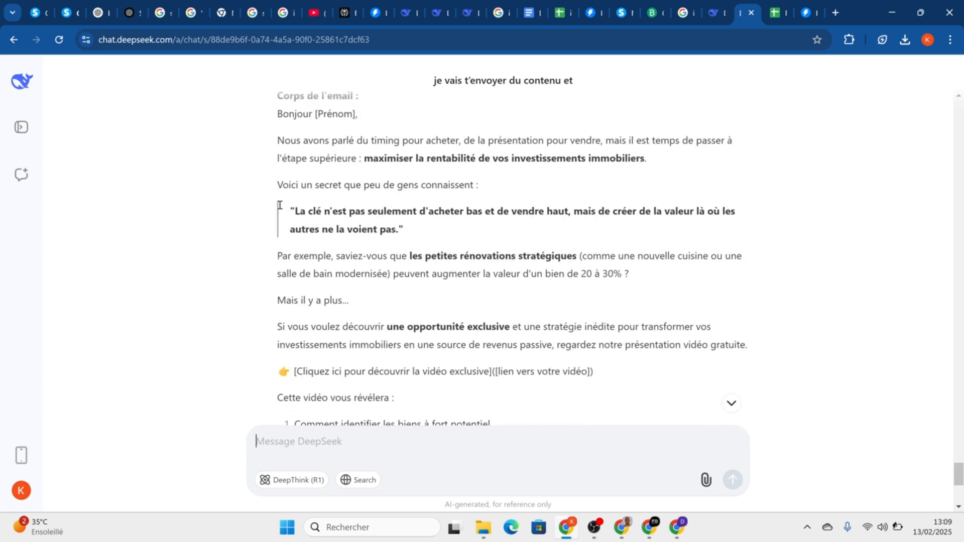
scroll(279, 209, "up", 5)
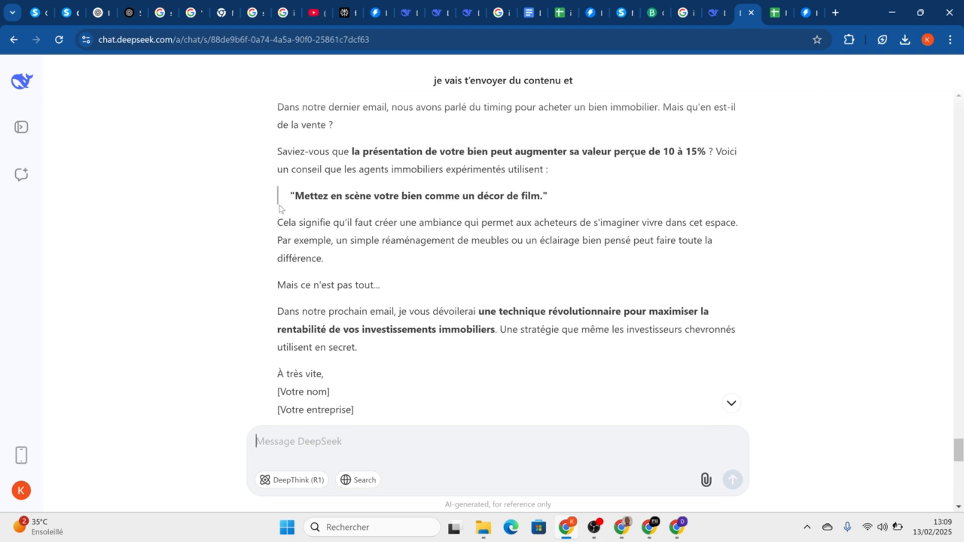
scroll(280, 208, "up", 2)
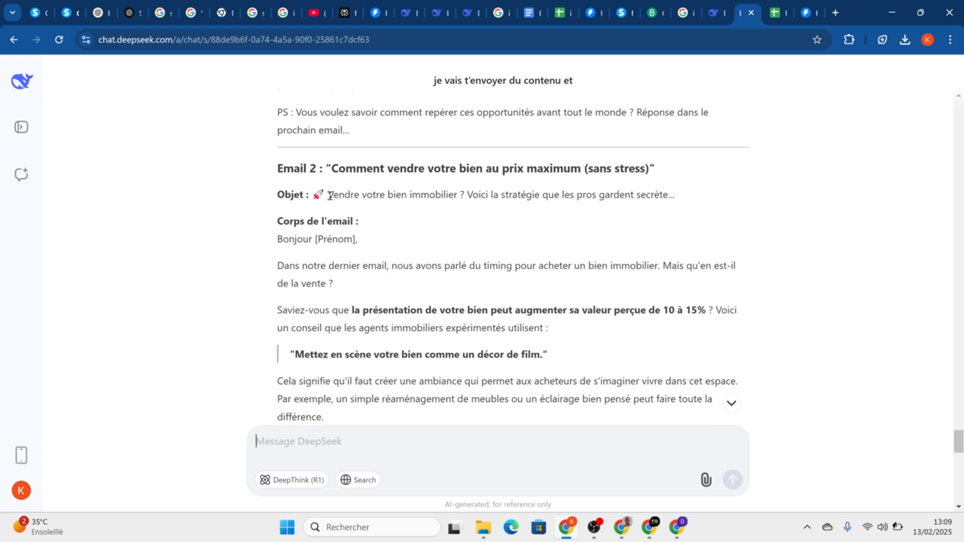
left_click_drag(330, 196, 680, 197)
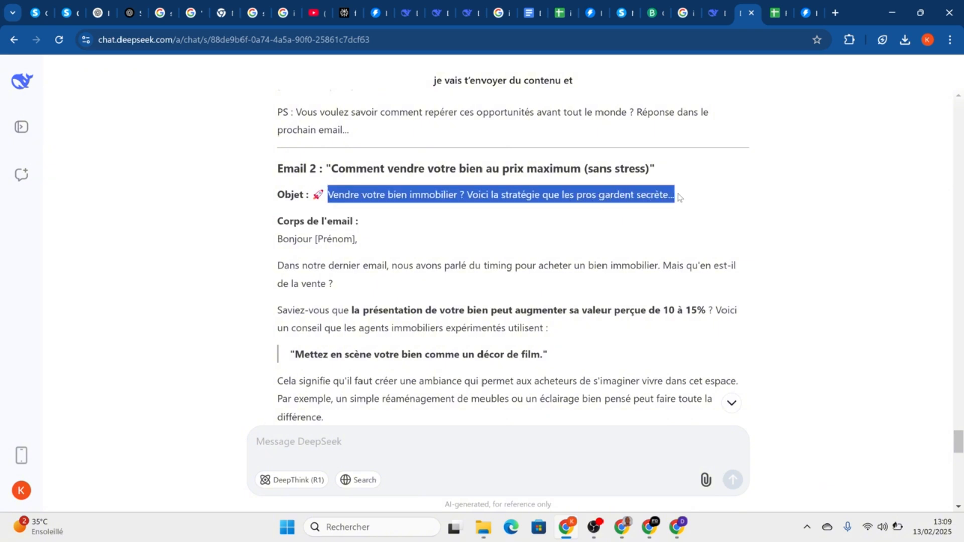
left_click(555, 215)
Copy Email 1's subject line with its house emoji from DeepSeek into the Step 1 subject of the Instantly campaign IMMO 101
scroll(555, 216, "up", 4)
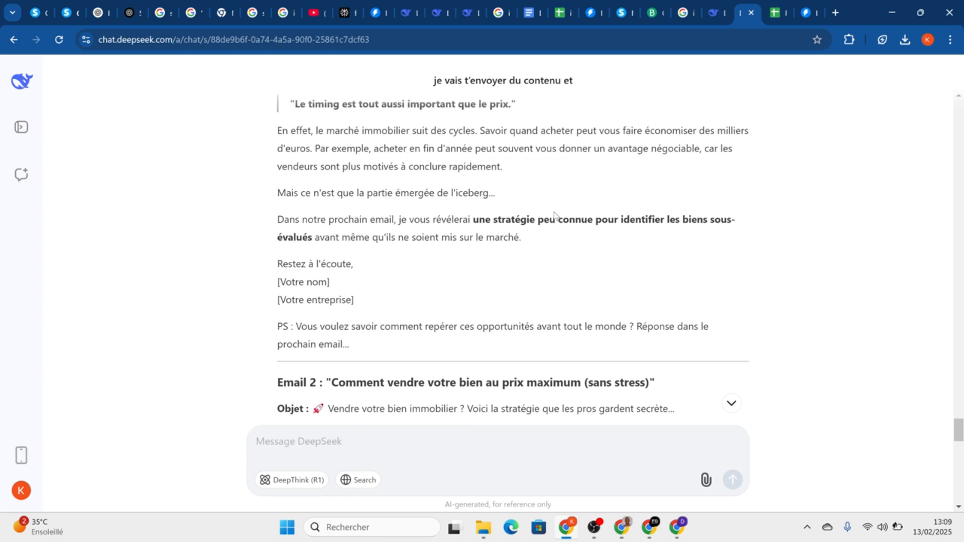
scroll(555, 215, "up", 6)
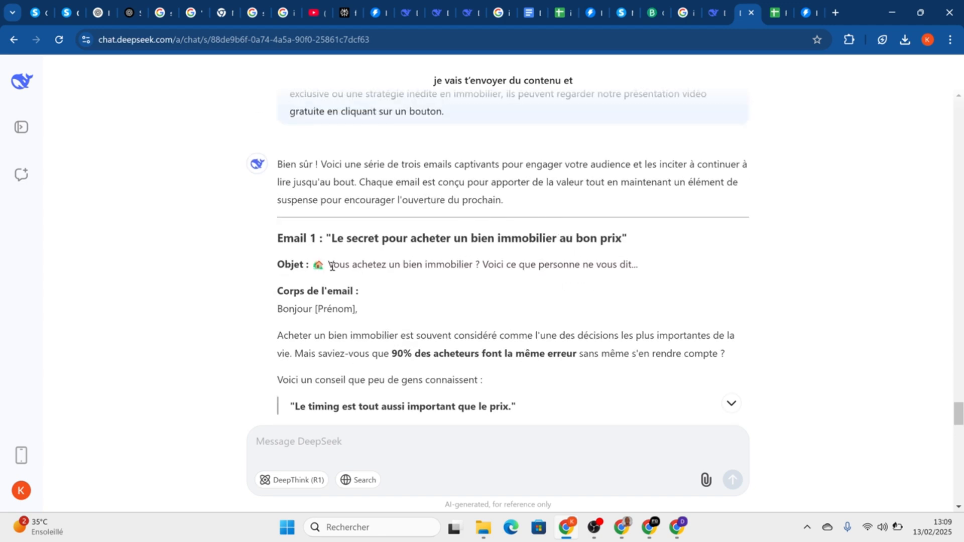
left_click_drag(312, 264, 647, 261)
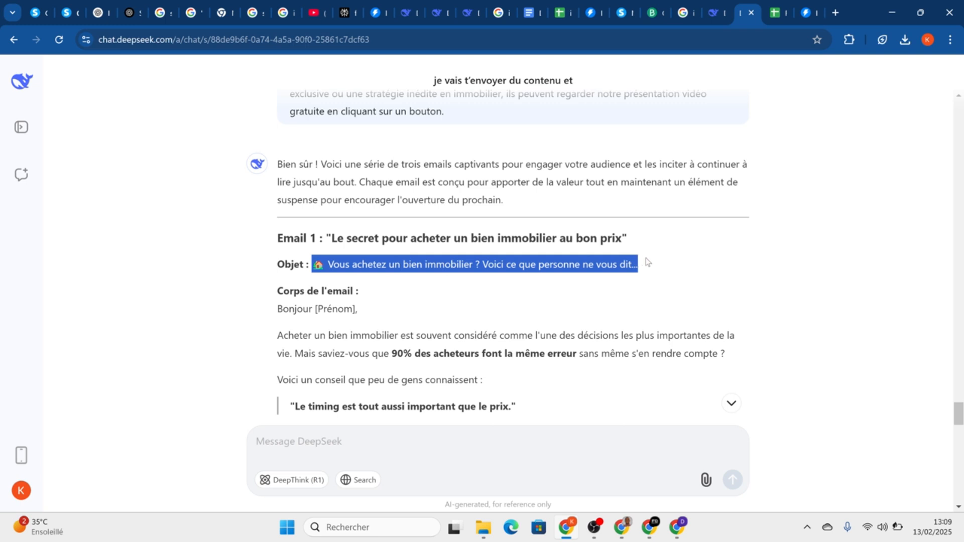
right_click(592, 267)
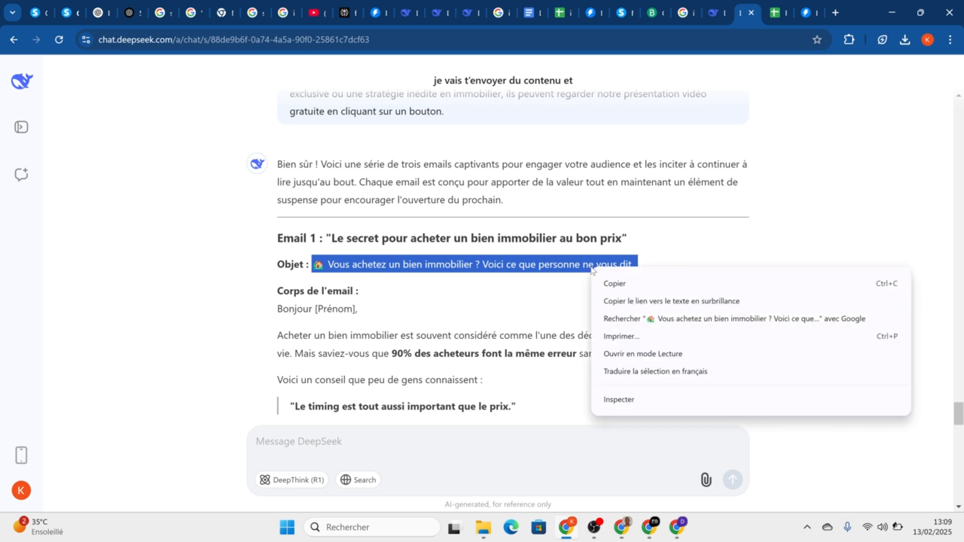
left_click(622, 285)
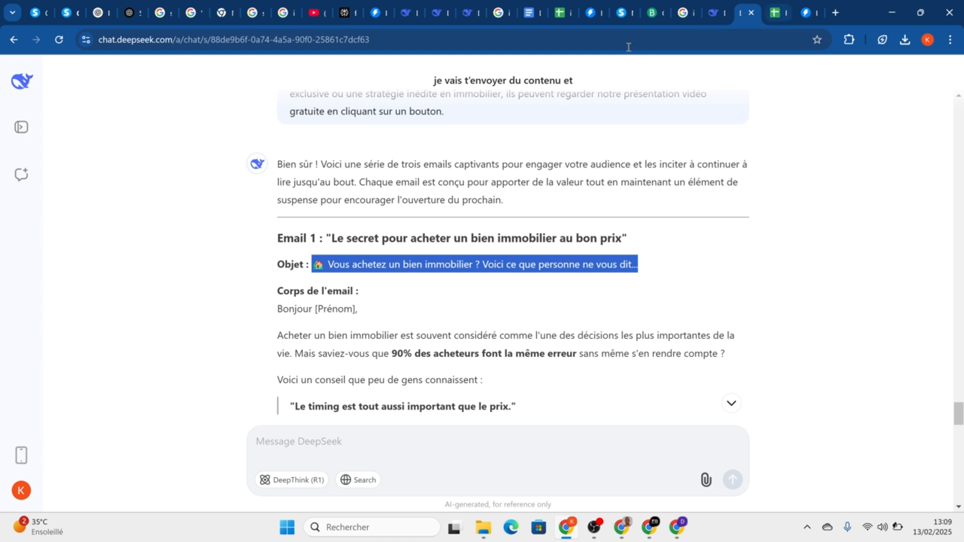
left_click(378, 14)
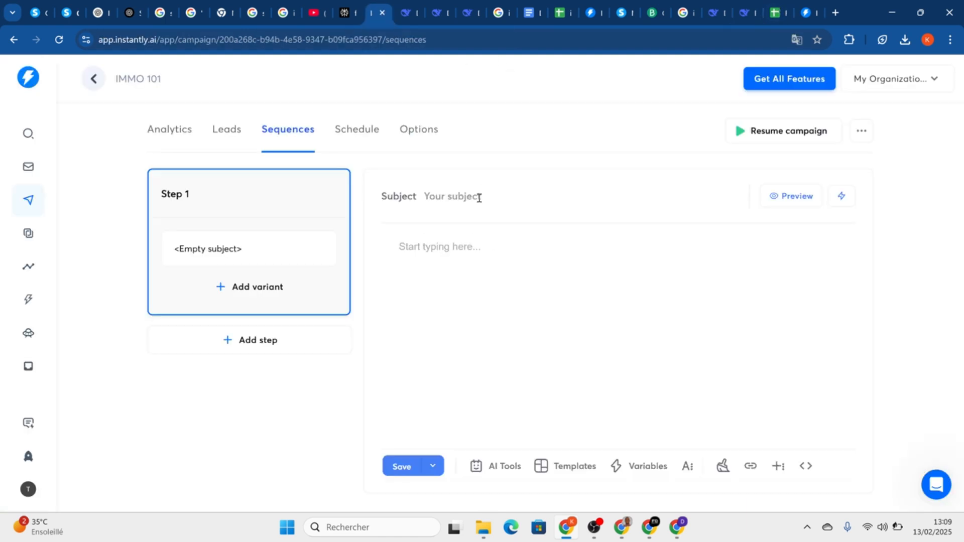
right_click(471, 196)
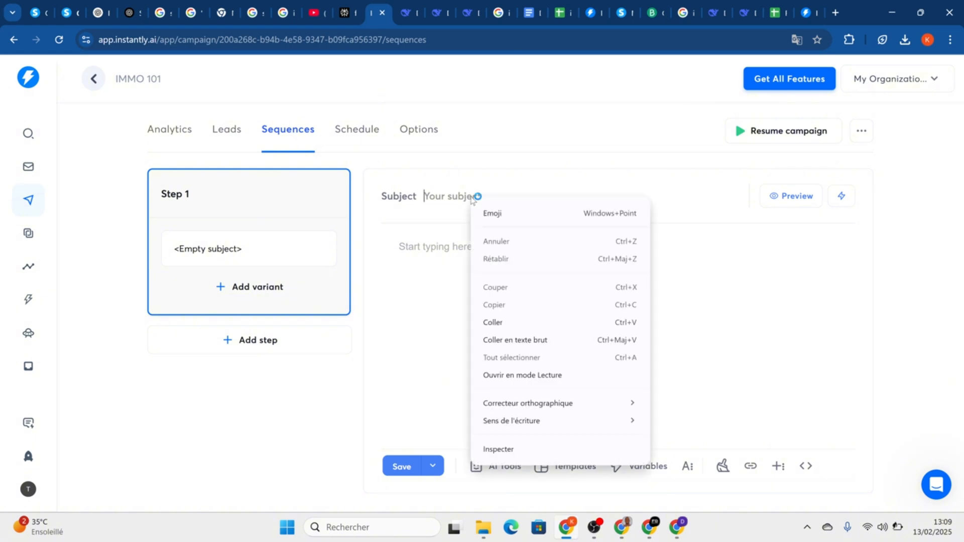
left_click(509, 324)
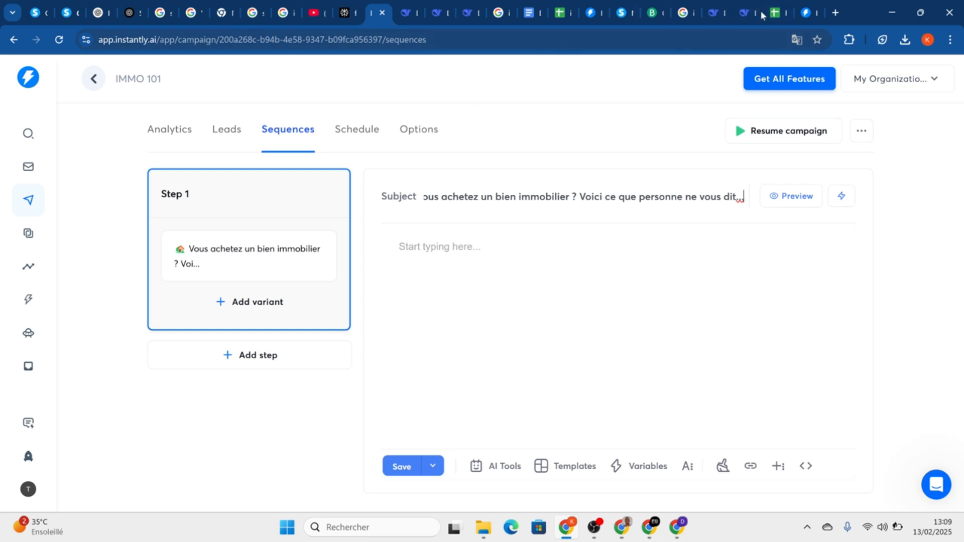
Back in DeepSeek, copy Email 1's body from "Bonjour [Prénom]," through "[Votre entreprise]", leaving out the PS
left_click(743, 10)
left_click(522, 232)
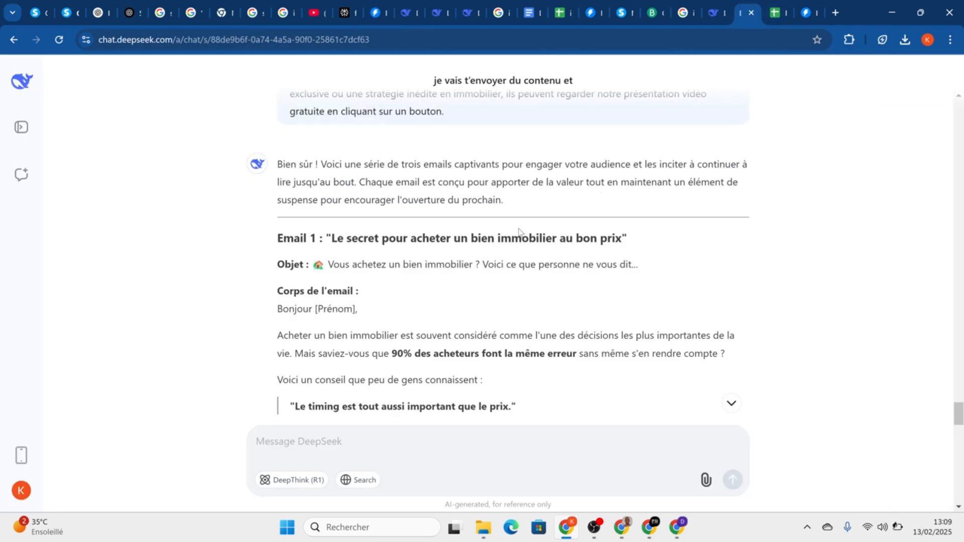
scroll(522, 232, "down", 2)
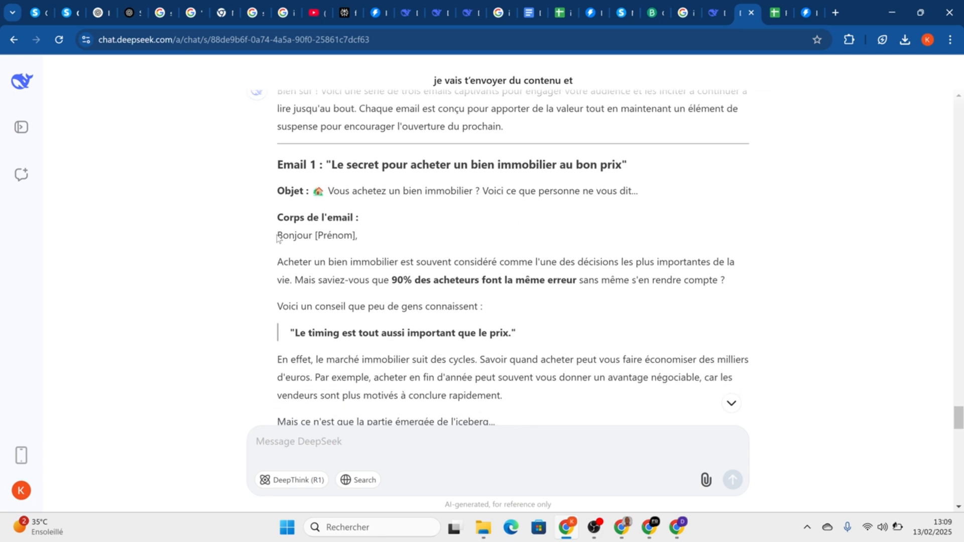
left_click_drag(277, 238, 723, 427)
left_click_drag(674, 274, 626, 403)
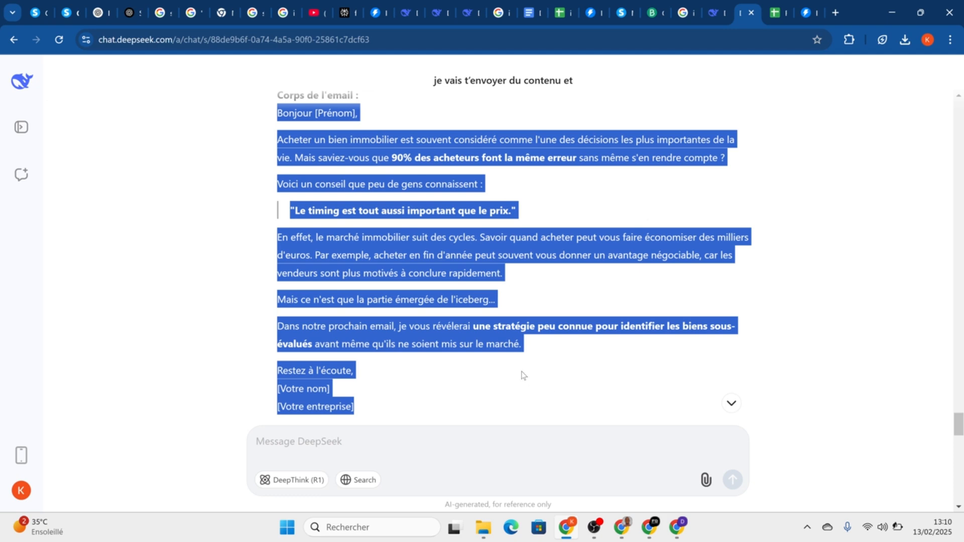
scroll(405, 175, "down", 2)
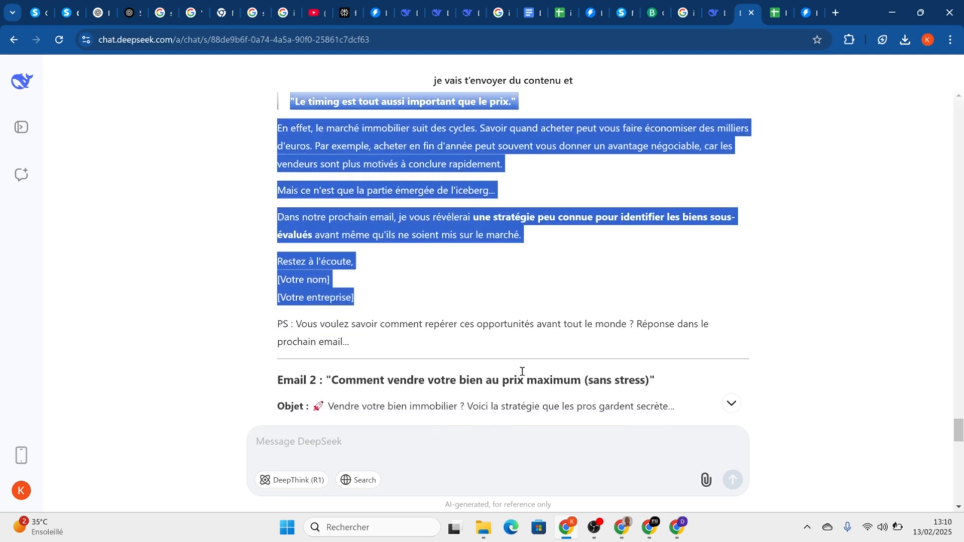
right_click(406, 174)
left_click(427, 188)
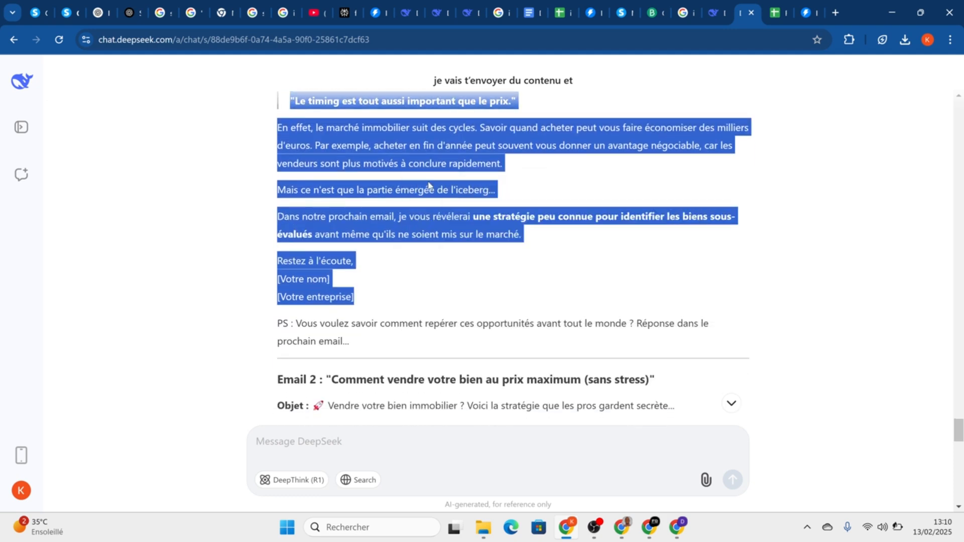
Return to the Instantly campaign and paste the copied text as the Step 1 email body
left_click(370, 17)
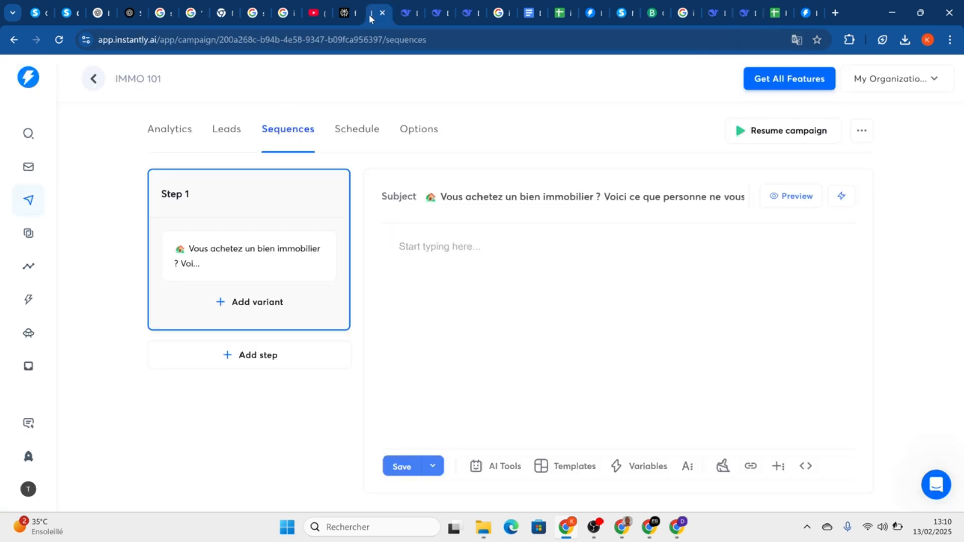
left_click(458, 252)
right_click(458, 252)
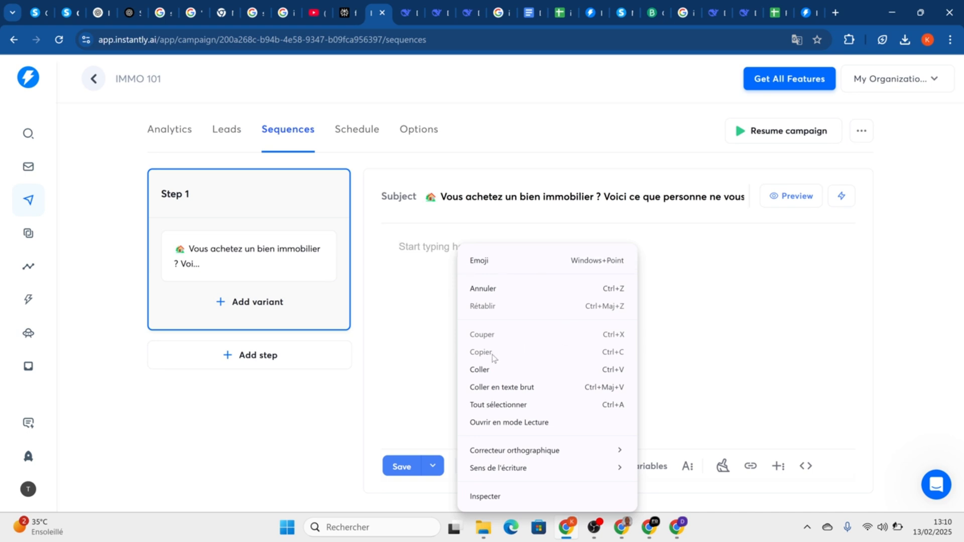
left_click(499, 370)
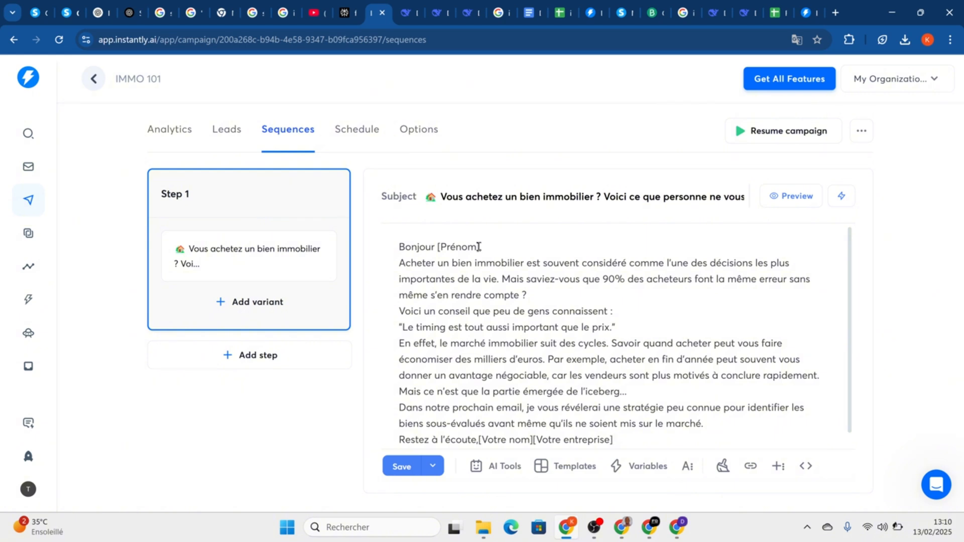
Delete the [Prénom] placeholder from the greeting of the Step 1 email, keeping "Bonjour" and the comma
key("BackSpace")
key("BackSpace")
key("BackSpace")
key("BackSpace")
key("BackSpace")
key("BackSpace")
key("BackSpace")
key("BackSpace")
Replace the [Votre nom][Votre entreprise] placeholders in the Step 1 email's sign-off with "Fabi media", separated by a space from "Restez à l'écoute,"
scroll(435, 278, "down", 1)
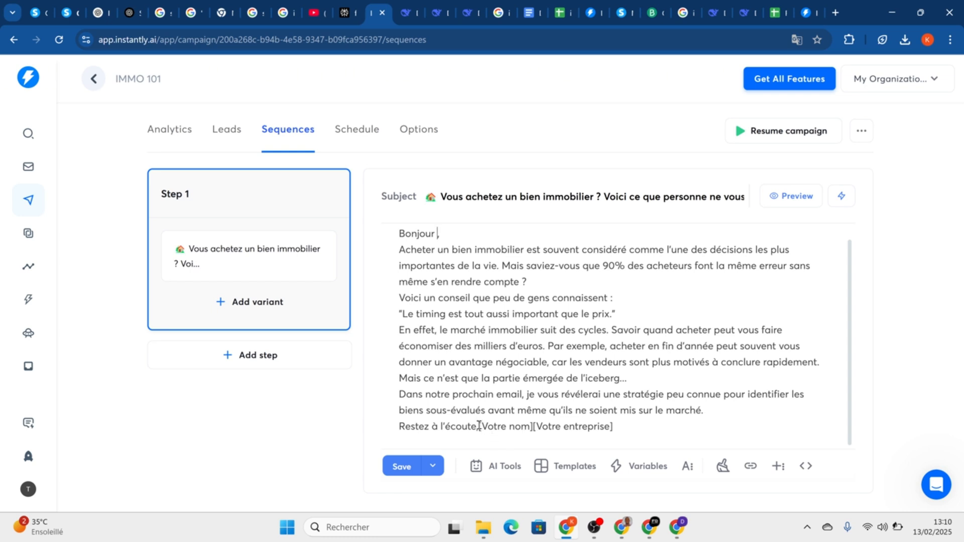
left_click_drag(479, 426, 617, 422)
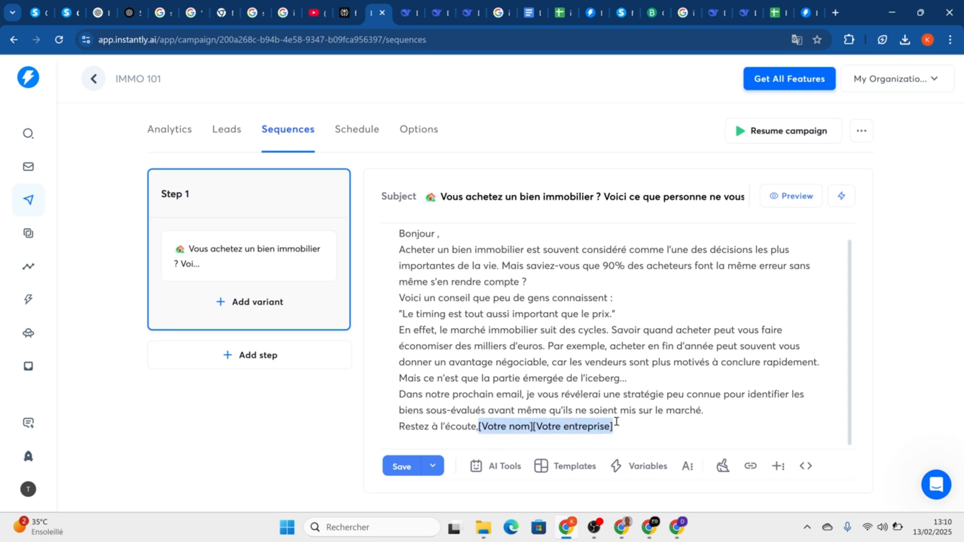
type("F")
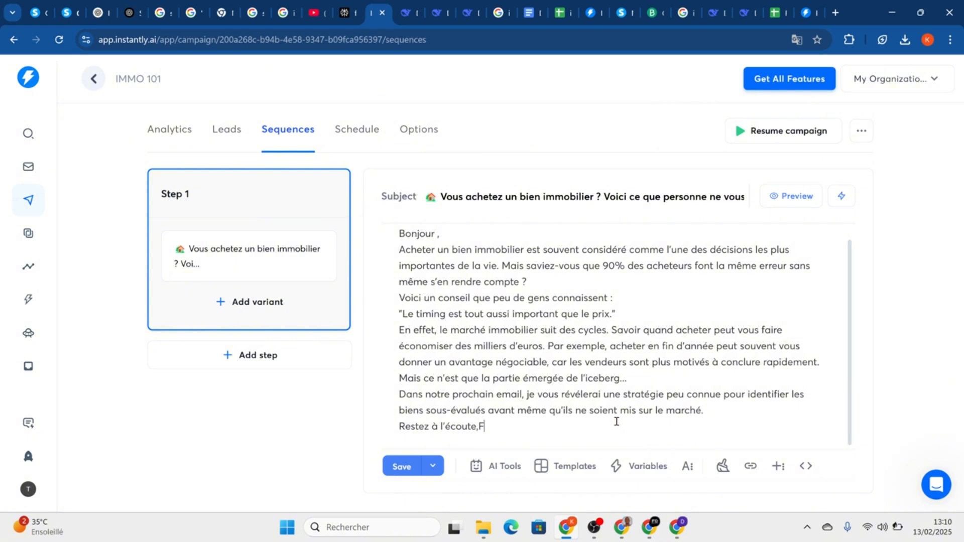
type("an")
type("i")
key("BackSpace")
key("BackSpace")
key("BackSpace")
key("BackSpace")
type("abi media")
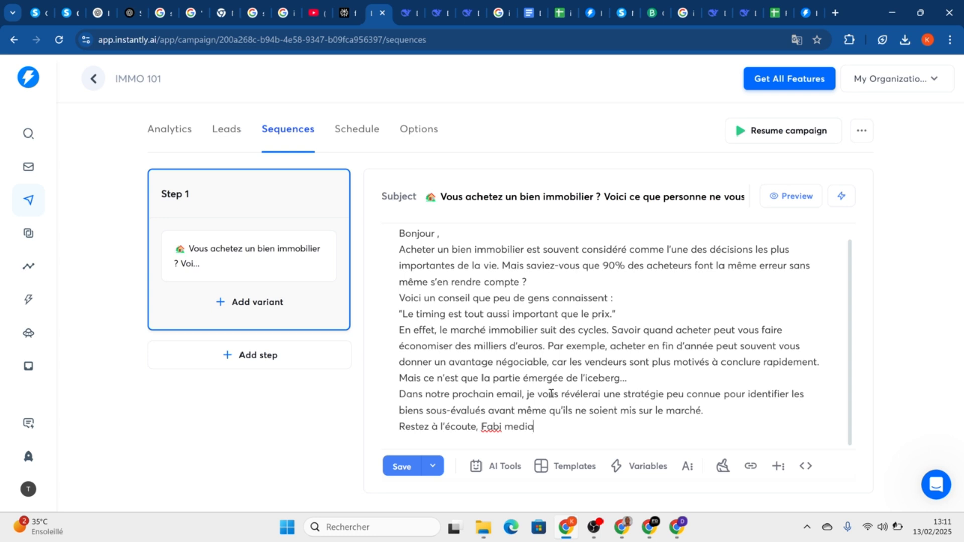
Preview the Step 1 email through to its sign-off, and close the preview without sending a test
scroll(552, 392, "up", 1)
scroll(553, 392, "down", 1)
left_click(792, 196)
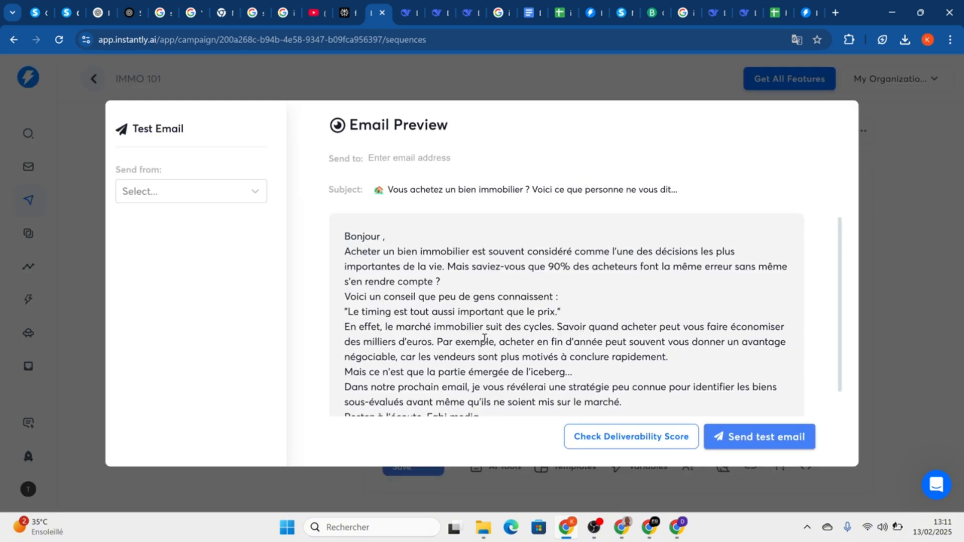
scroll(540, 282, "down", 1)
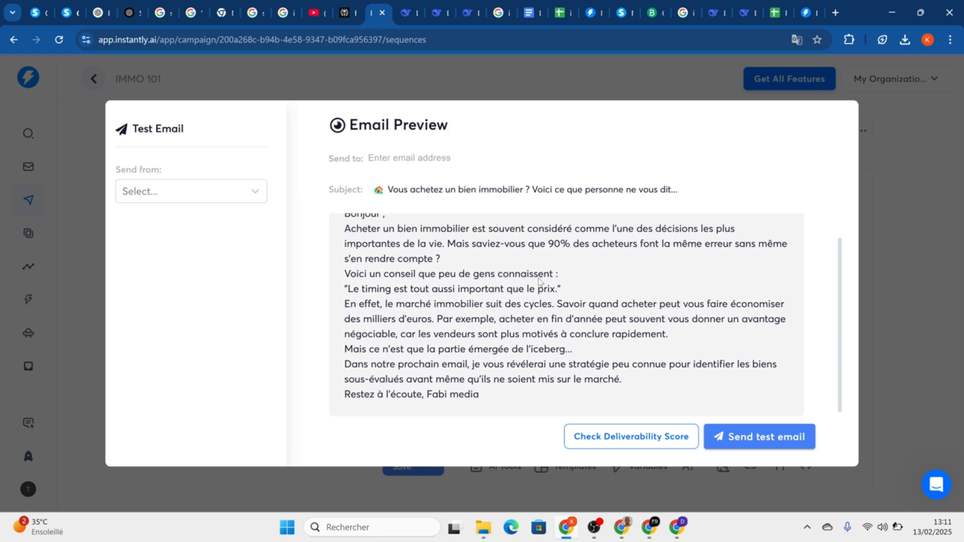
scroll(539, 278, "up", 1)
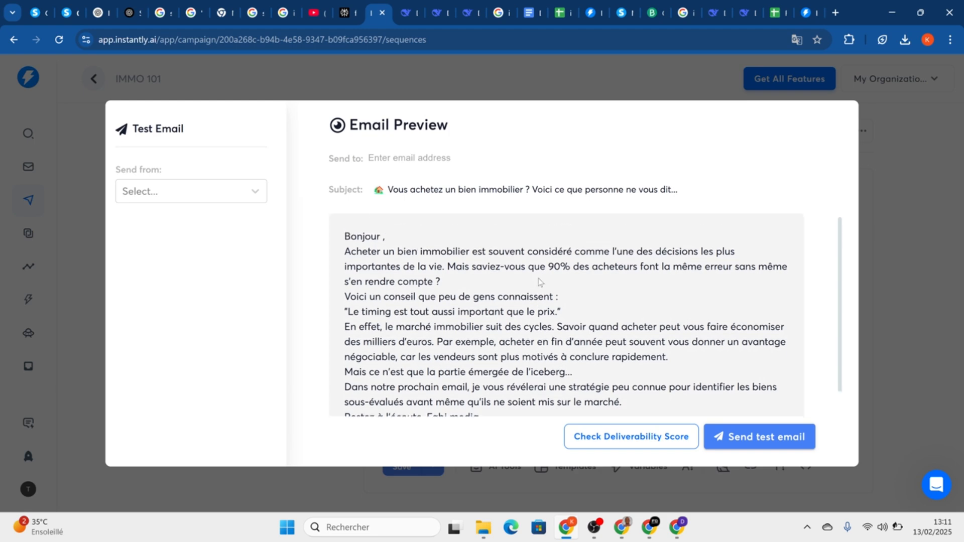
left_click(483, 78)
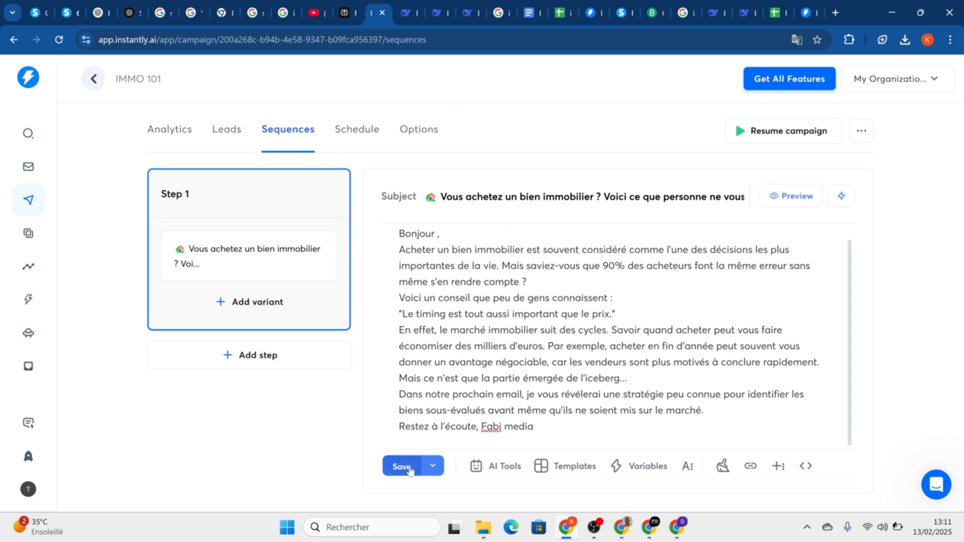
Save the Step 1 email and add a Step 2 to the campaign sequence
left_click(409, 468)
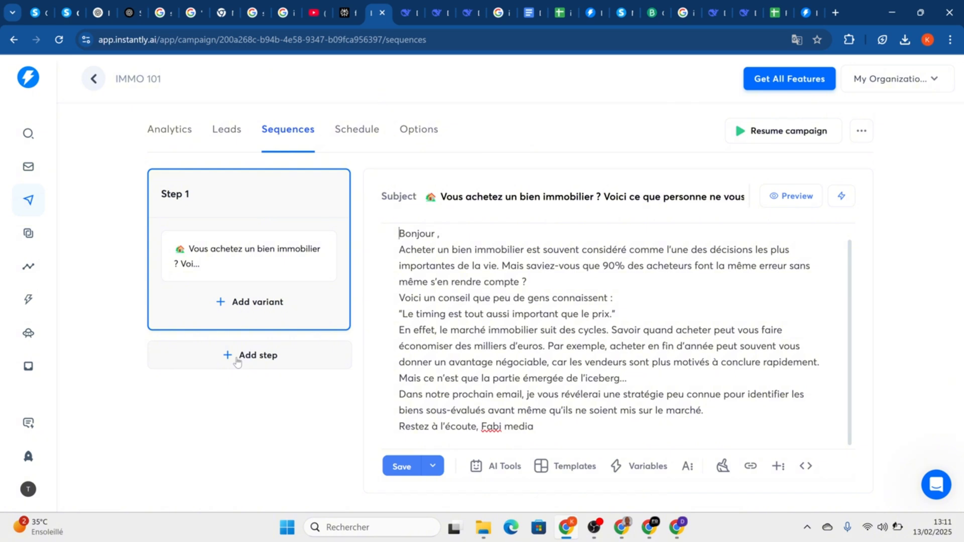
left_click(237, 358)
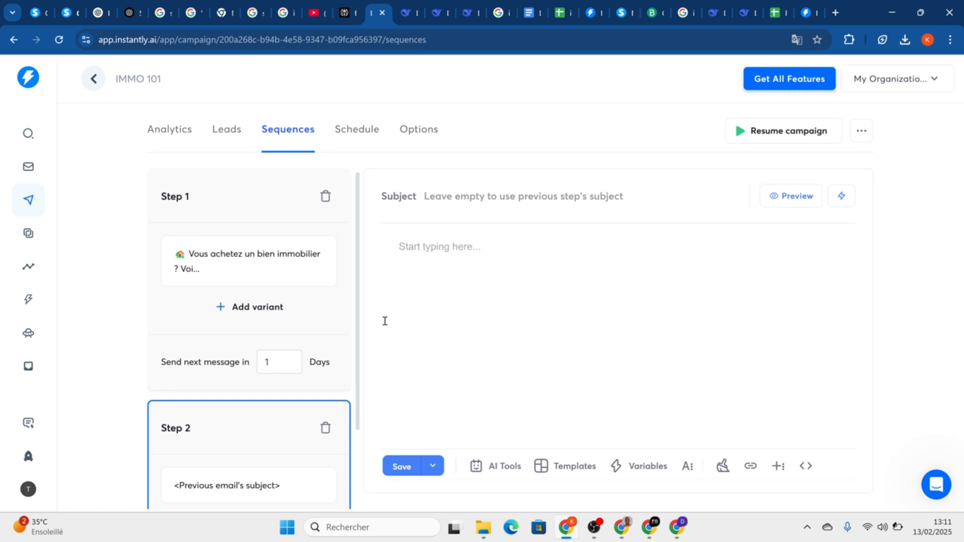
scroll(264, 319, "down", 2)
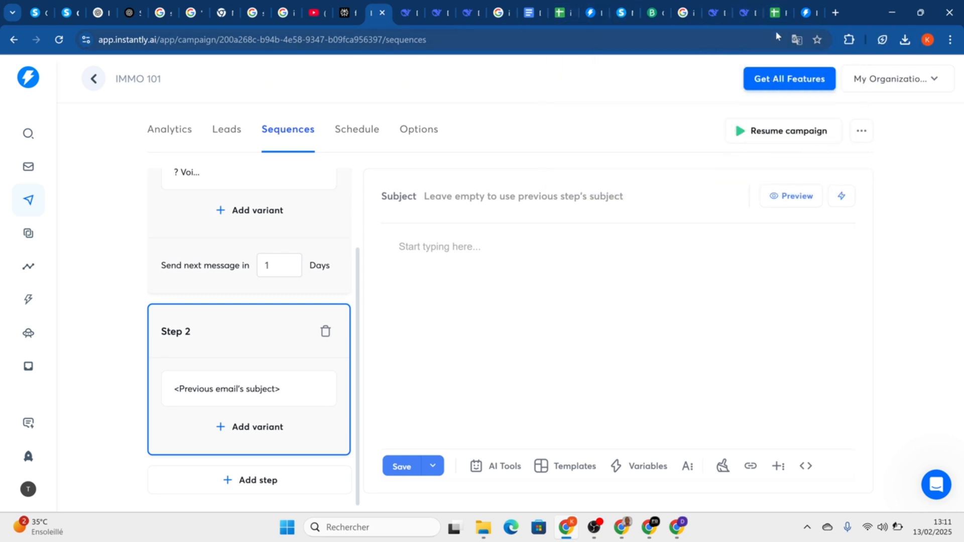
In the DeepSeek chat, copy Email 2's subject line "Vendre votre bien immobilier ? Voici la stratégie que les pros gardent secrète..." with its rocket emoji
left_click(747, 14)
scroll(491, 233, "down", 6)
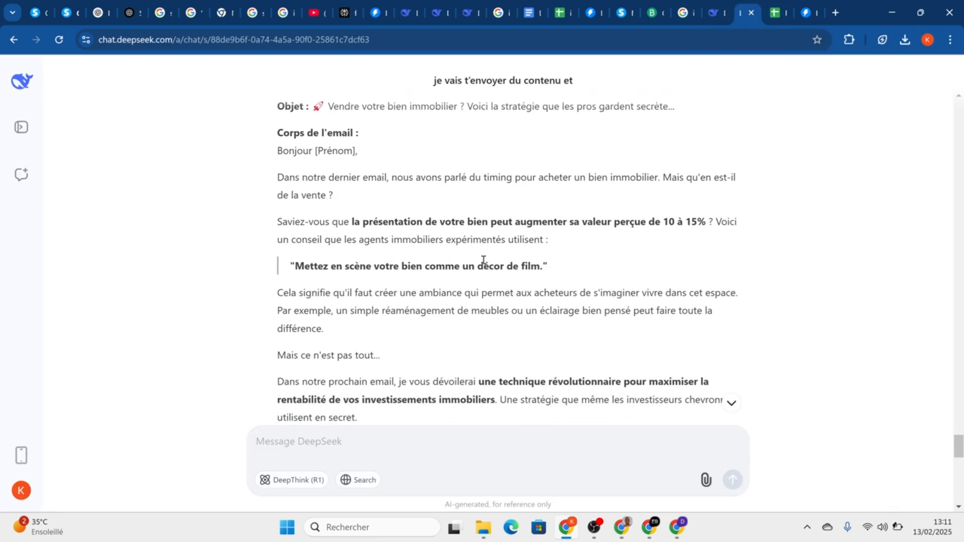
scroll(484, 263, "down", 1)
scroll(484, 263, "up", 3)
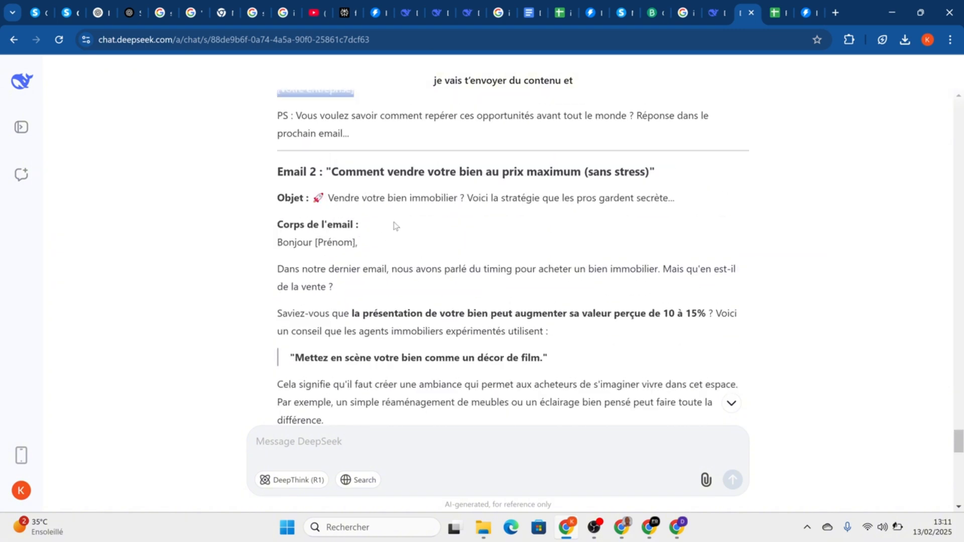
scroll(393, 226, "down", 2)
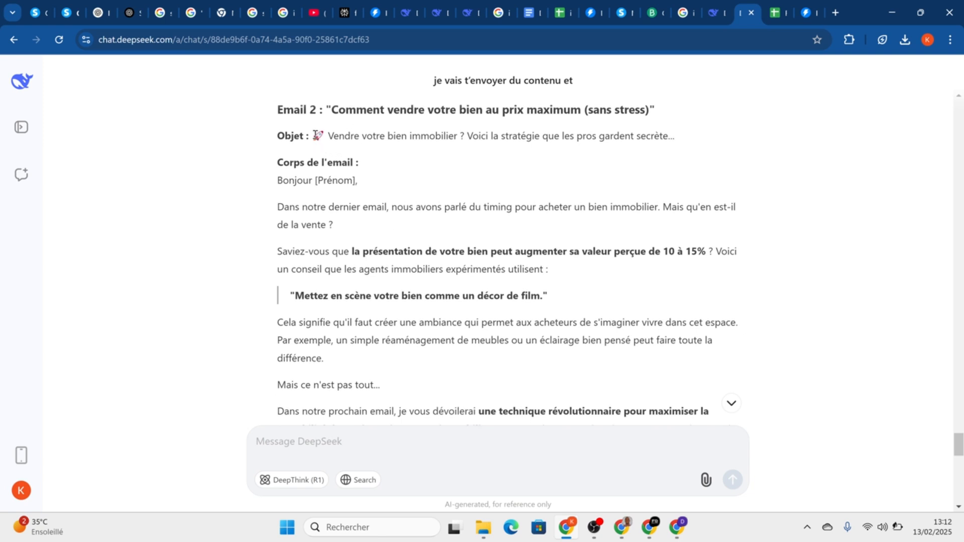
left_click_drag(316, 136, 679, 145)
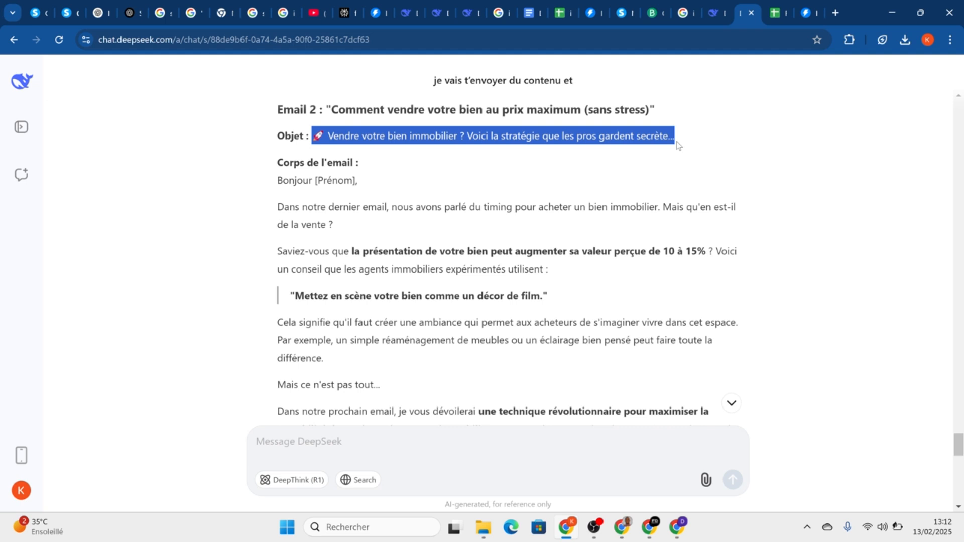
right_click(604, 139)
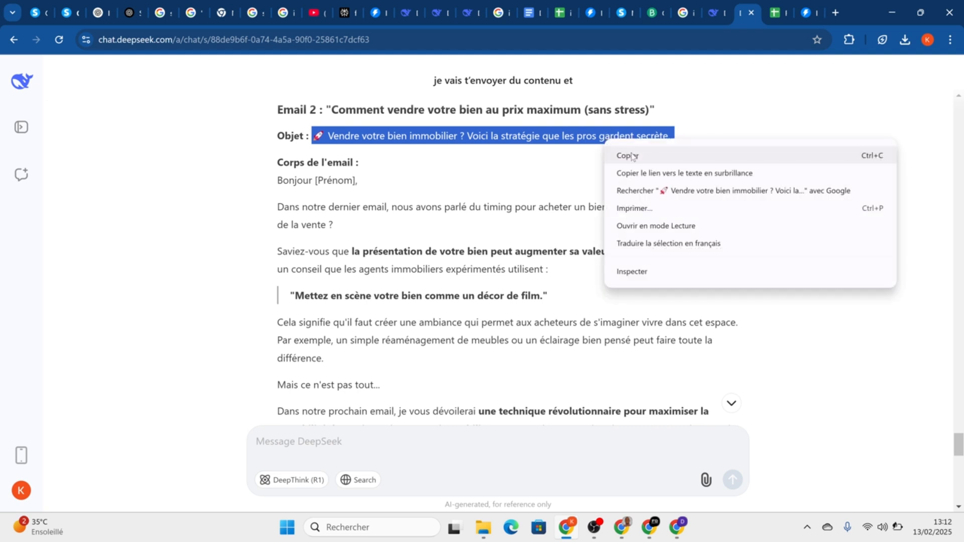
left_click(632, 156)
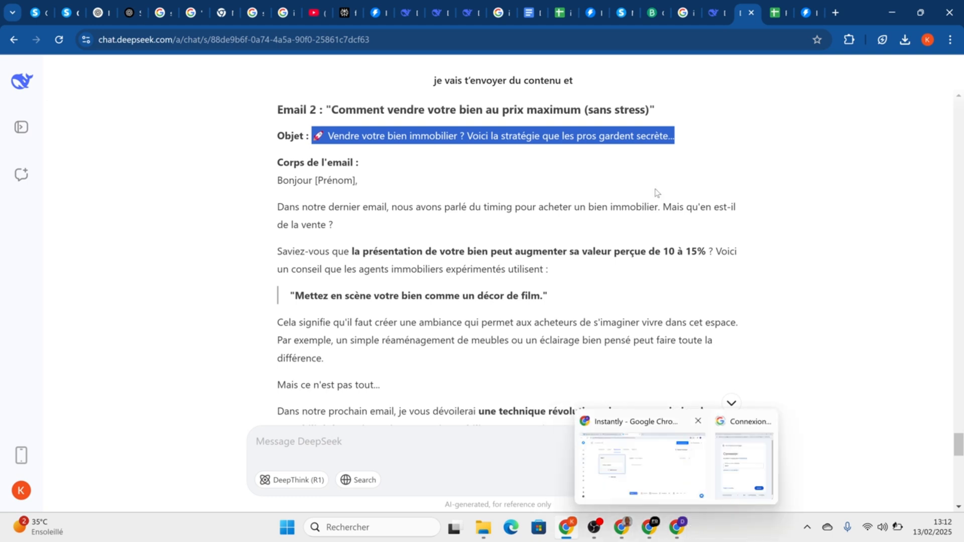
Return to the Instantly campaign and paste the copied line as the Step 2 subject
left_click(379, 13)
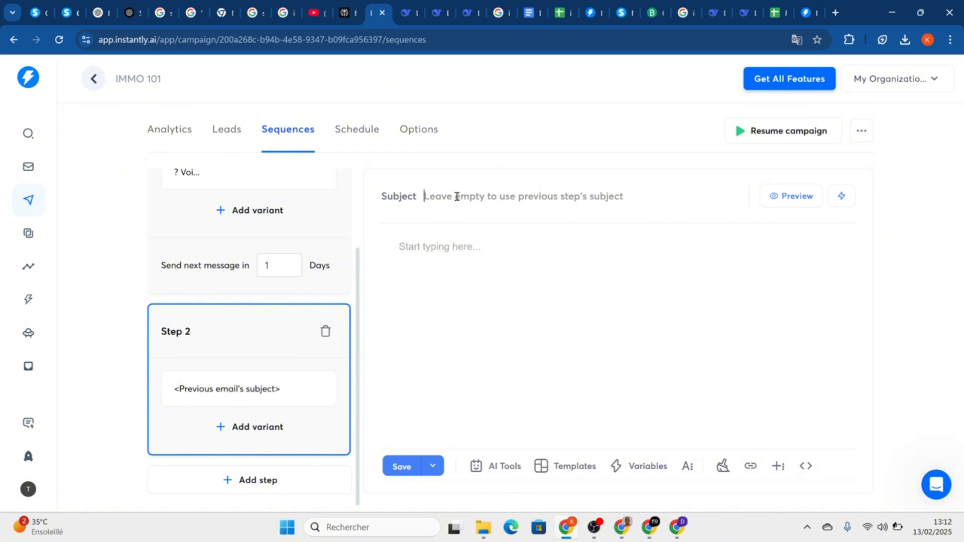
right_click(457, 197)
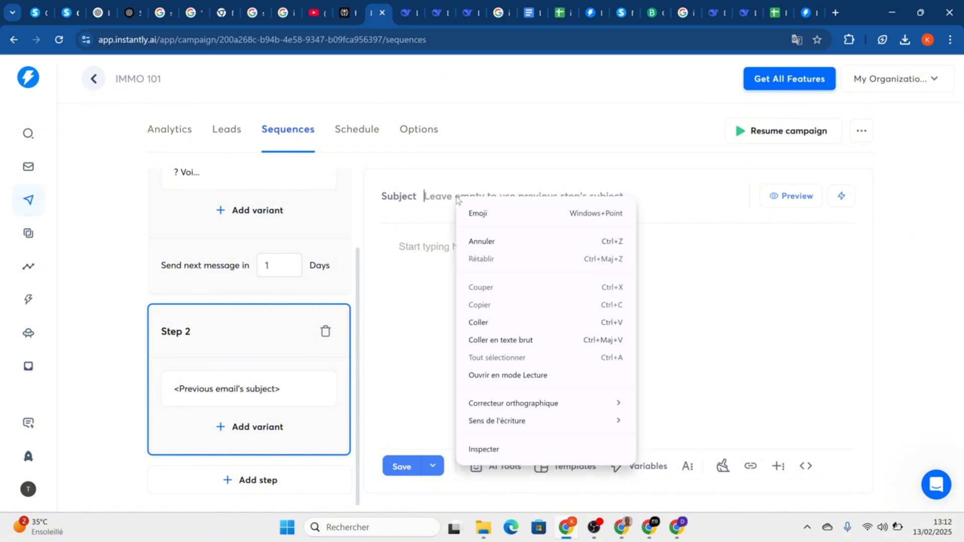
left_click(555, 325)
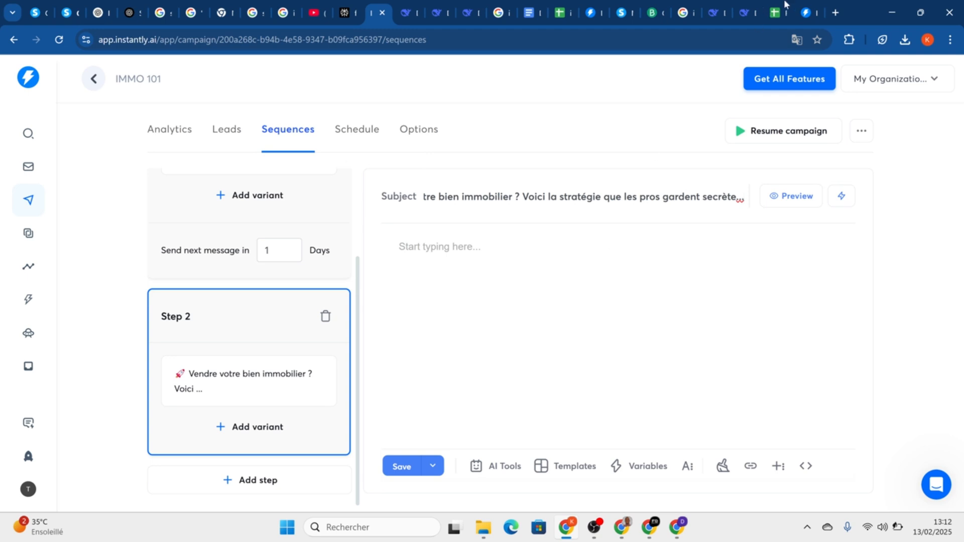
Back in DeepSeek, copy Email 2's body from "Bonjour [Prénom]," through "[Votre entreprise]", leaving out the PS
left_click(749, 7)
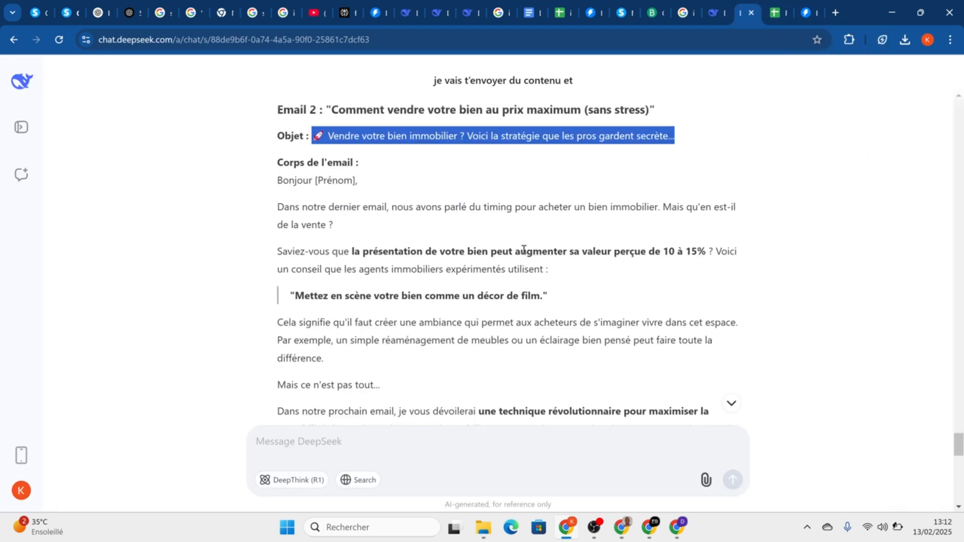
scroll(470, 252, "down", 2)
scroll(469, 251, "up", 1)
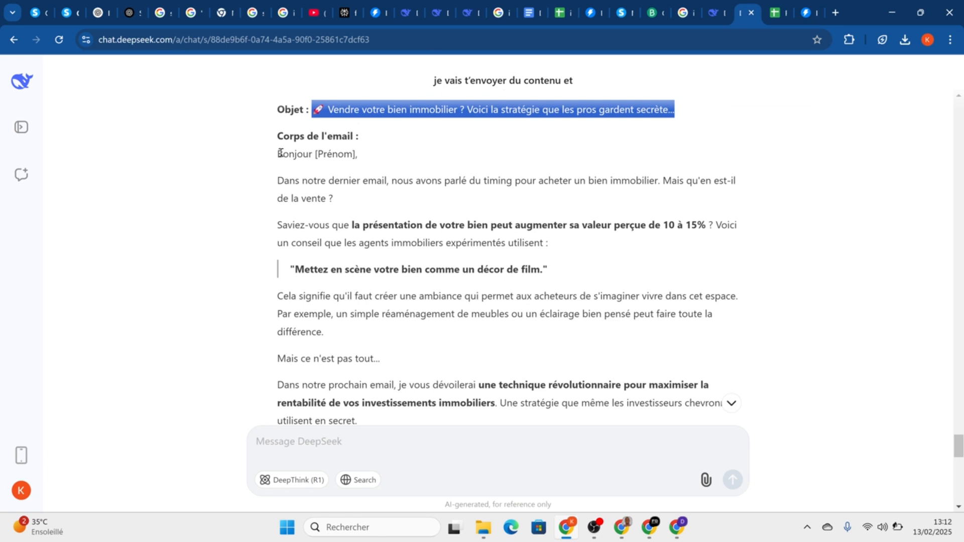
scroll(335, 174, "down", 1)
scroll(335, 175, "down", 1)
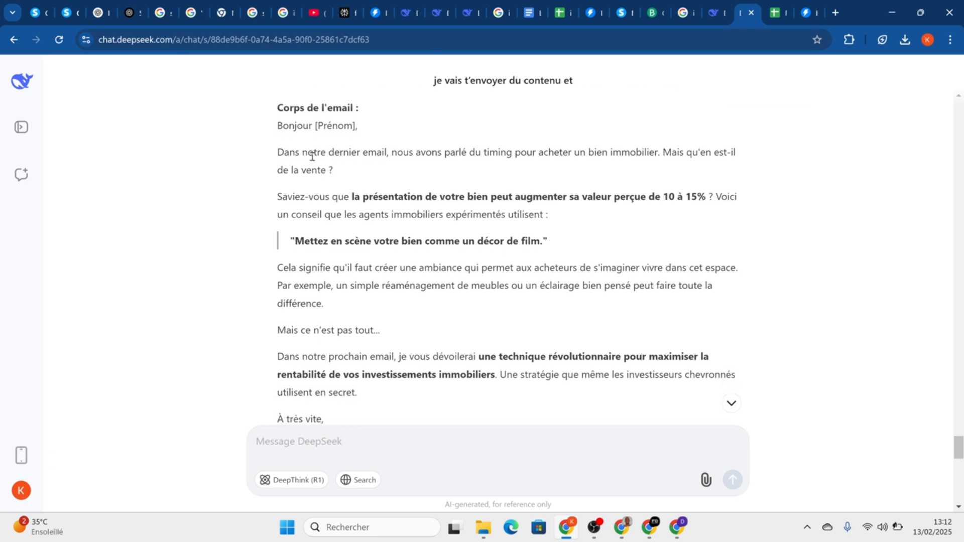
left_click_drag(277, 126, 374, 308)
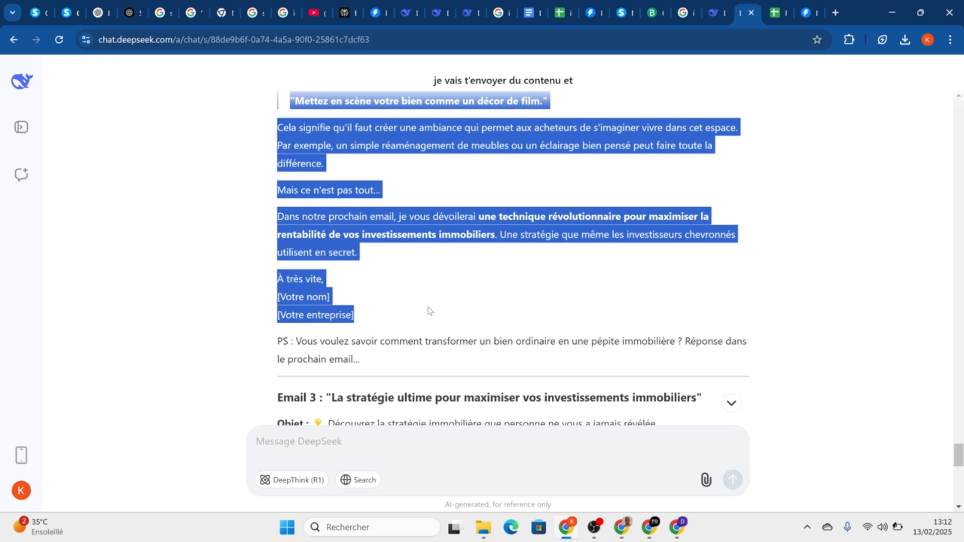
right_click(449, 253)
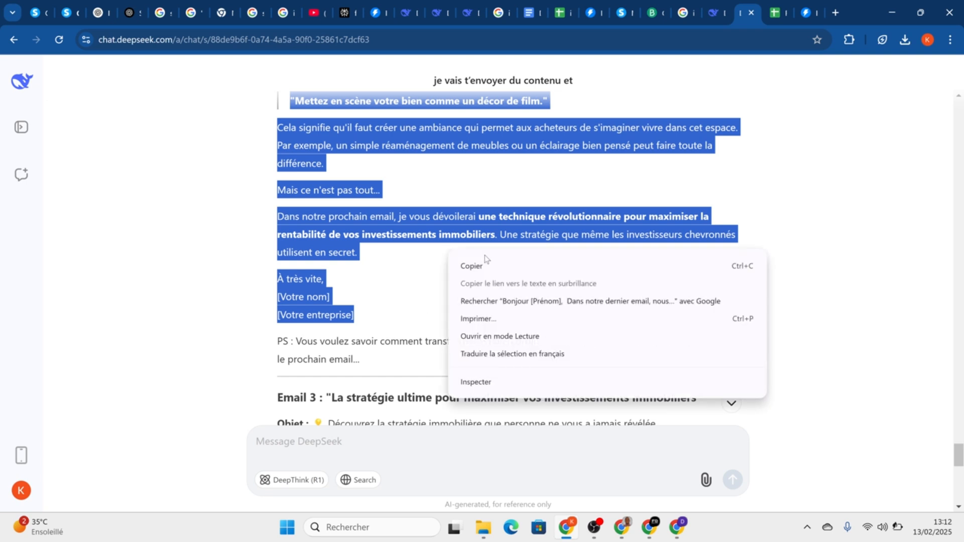
left_click(495, 262)
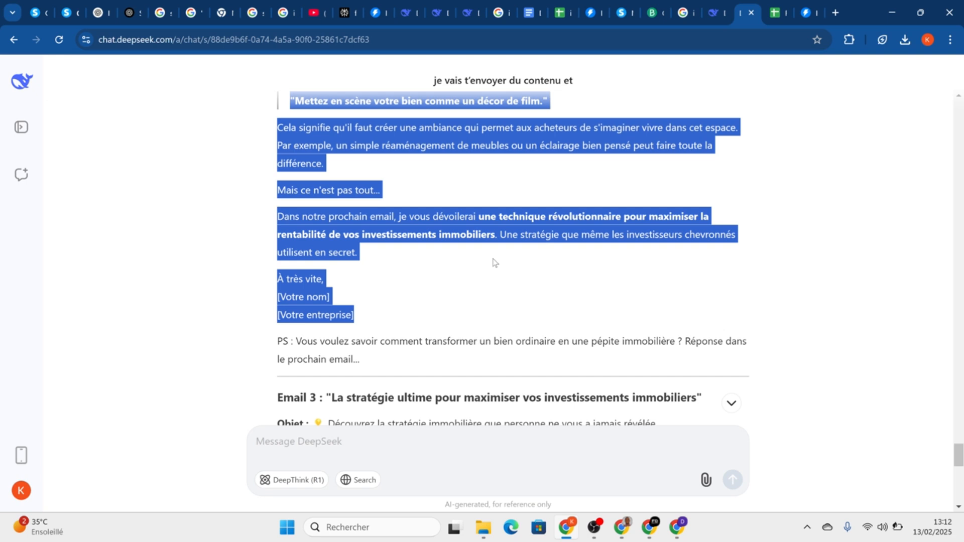
Return to the Instantly campaign, paste the copied text as the Step 2 email body, and save the campaign
left_click(382, 20)
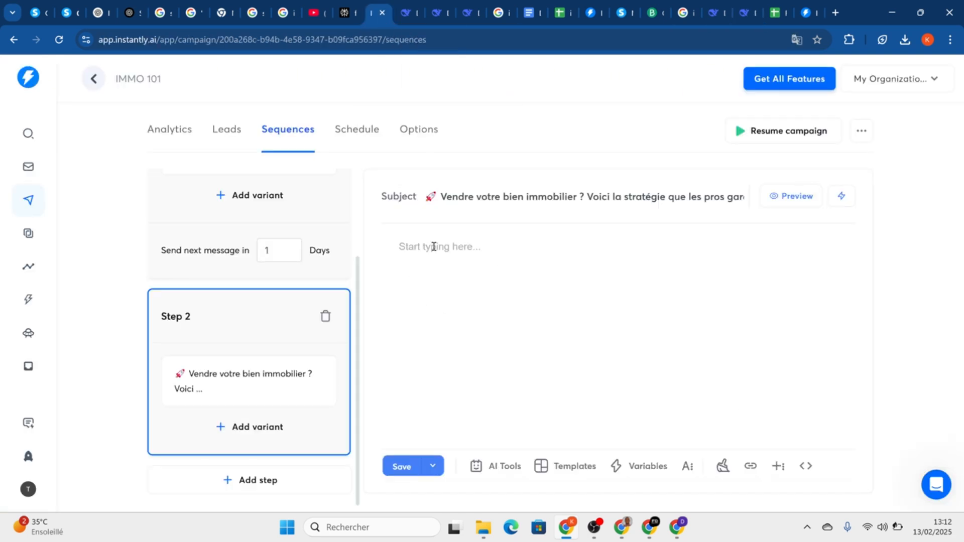
left_click(434, 247)
right_click(434, 247)
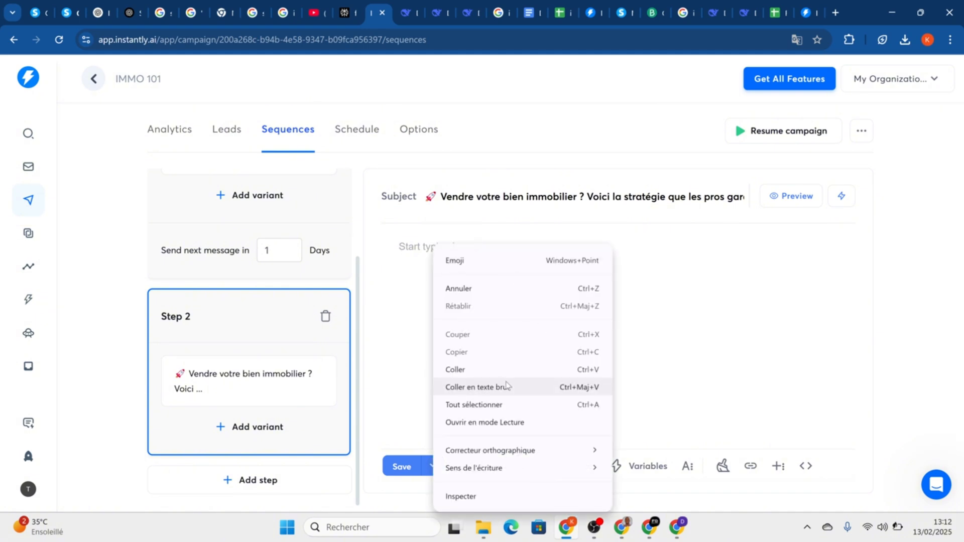
left_click(490, 369)
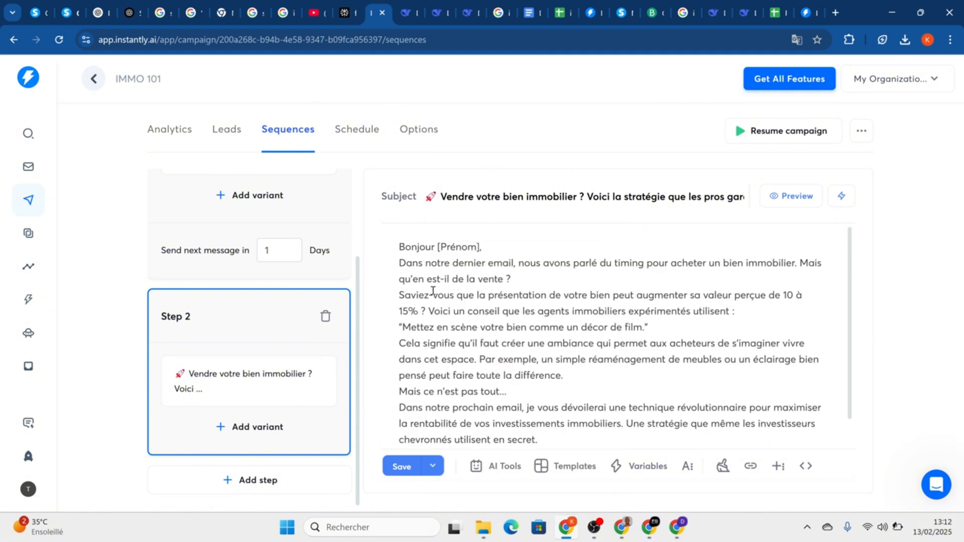
scroll(477, 343, "down", 1)
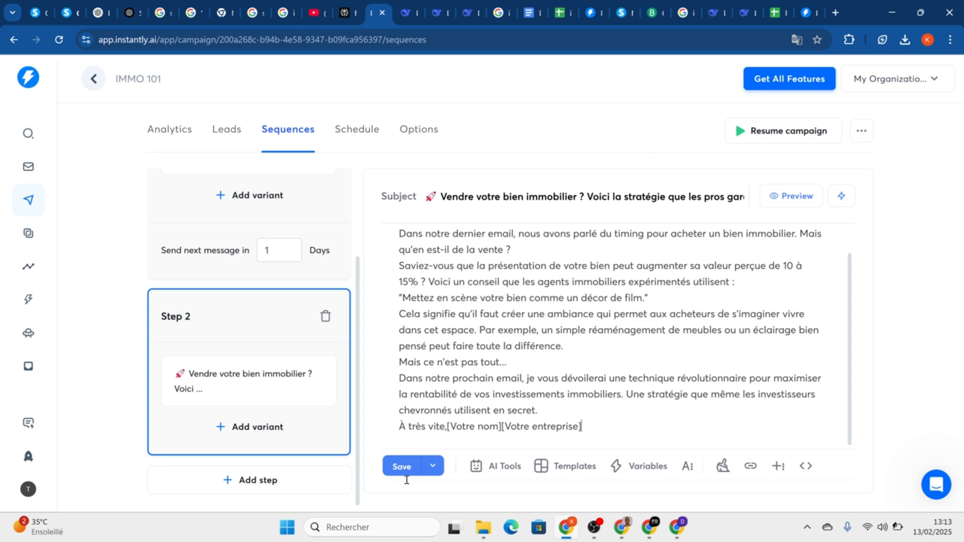
left_click(405, 467)
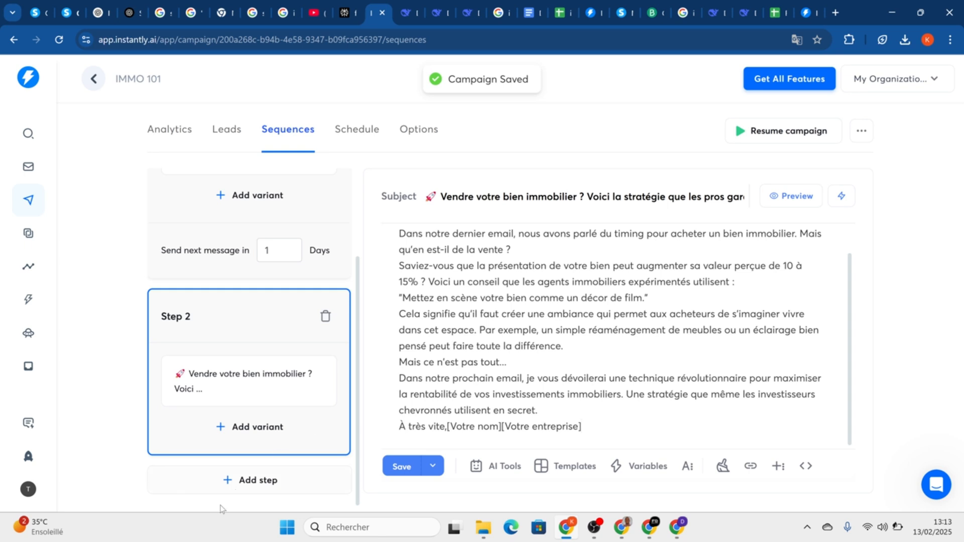
Add a Step 3 after Step 2 in the campaign sequence
right_click(252, 490)
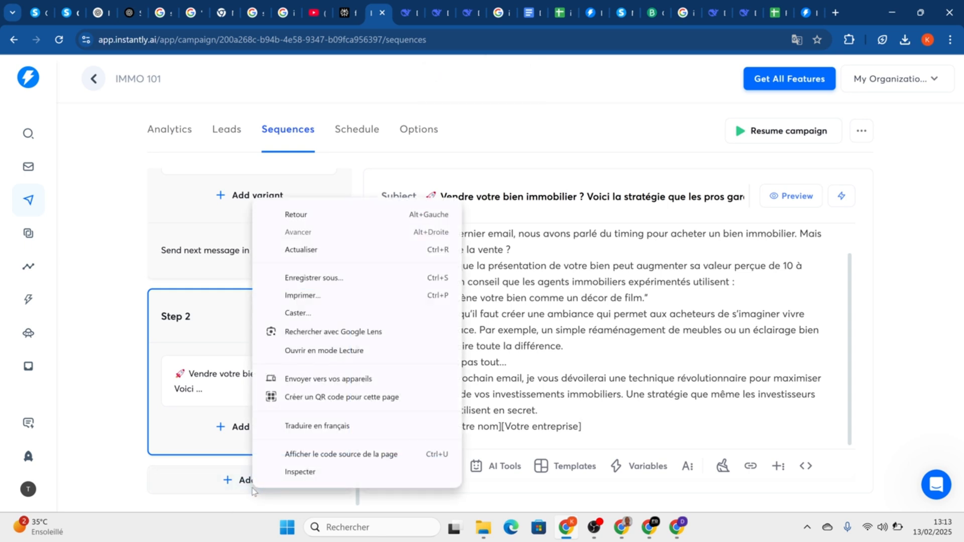
left_click(231, 483)
left_click(231, 483)
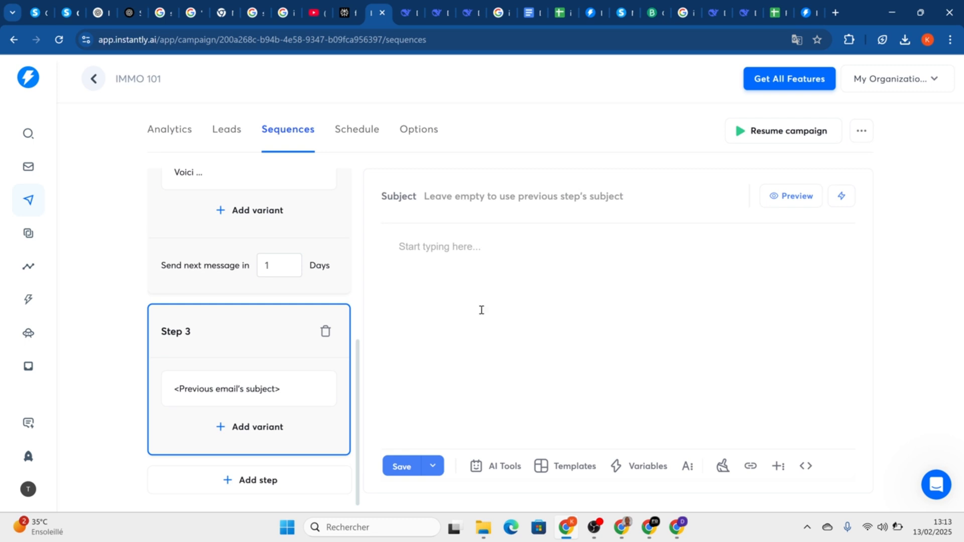
Open Systeme.io in a new browser tab through a Google search for "systeme io" and enter the account dashboard
left_click(837, 14)
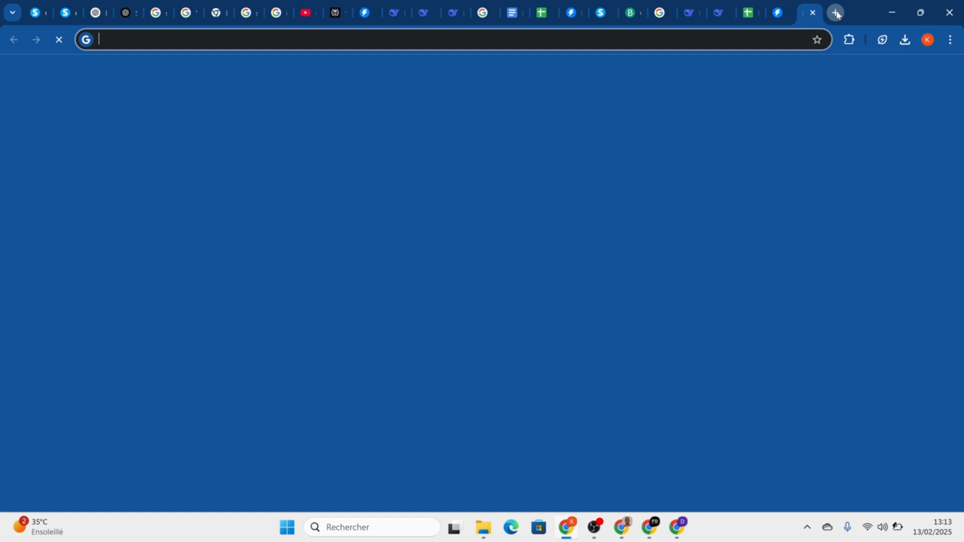
left_click(670, 39)
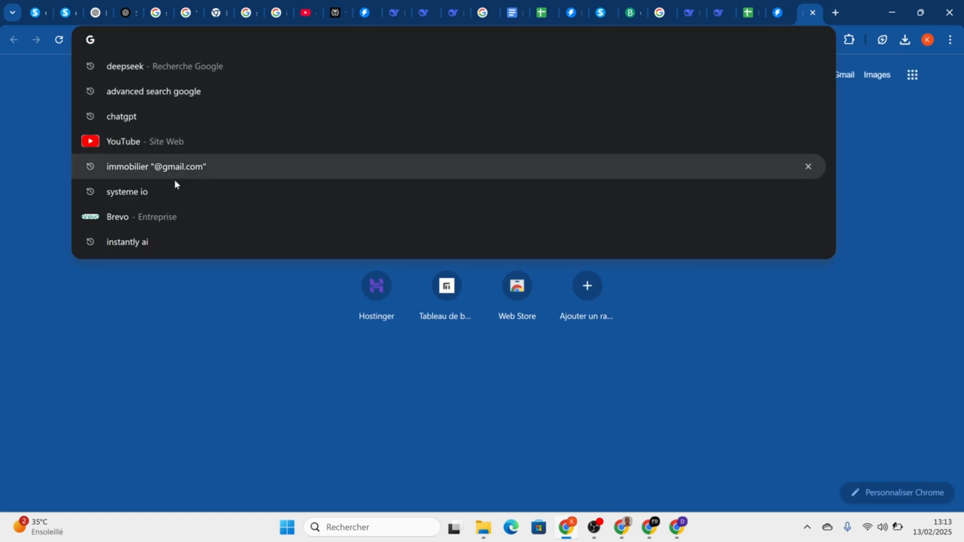
left_click(165, 191)
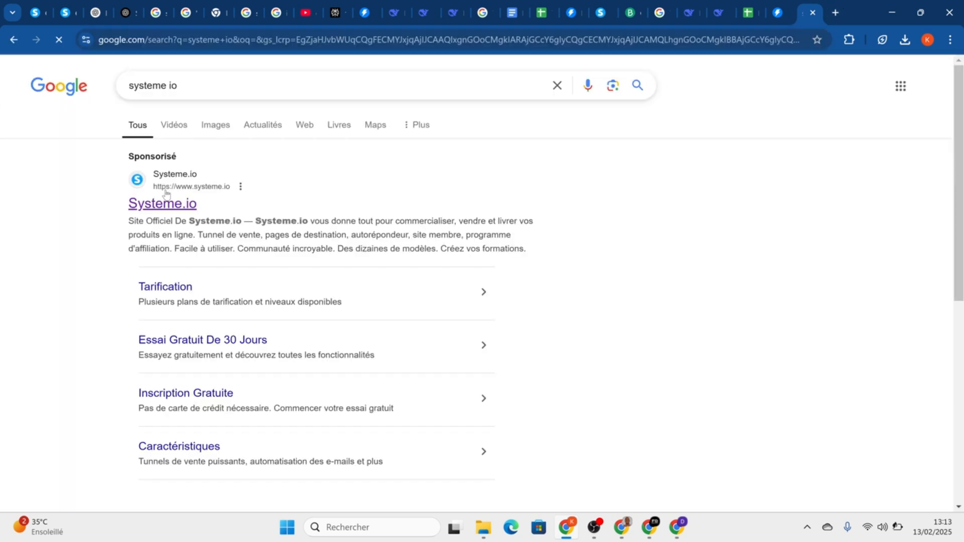
scroll(156, 206, "up", 5)
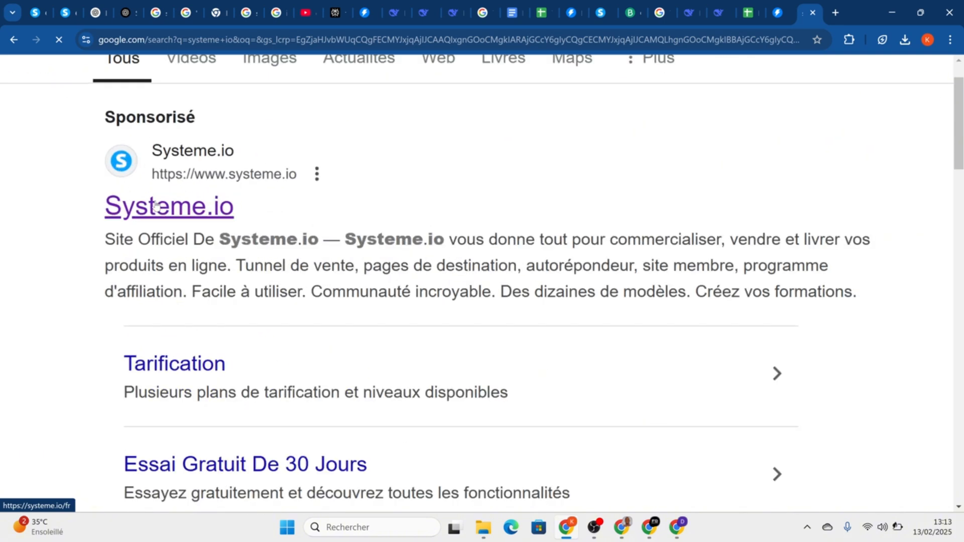
left_click(156, 239)
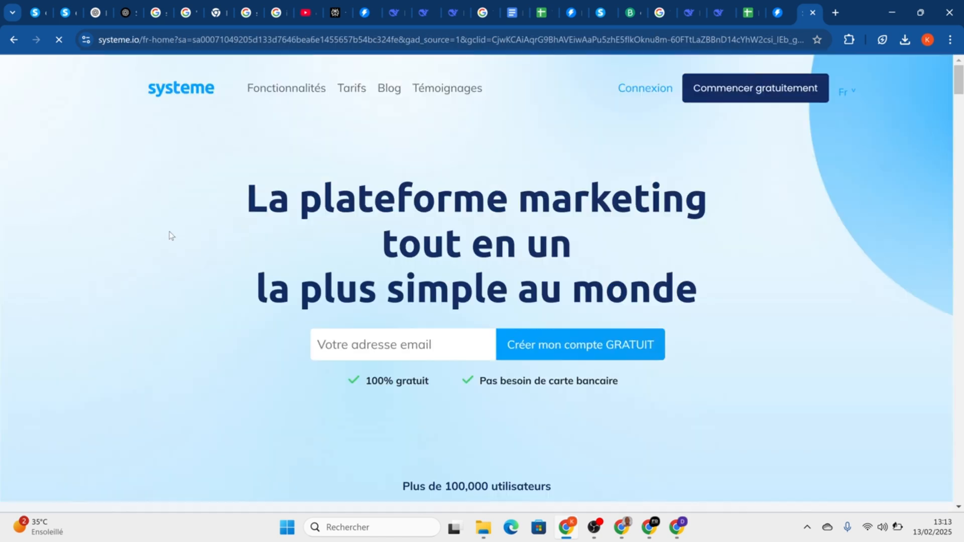
left_click(654, 90)
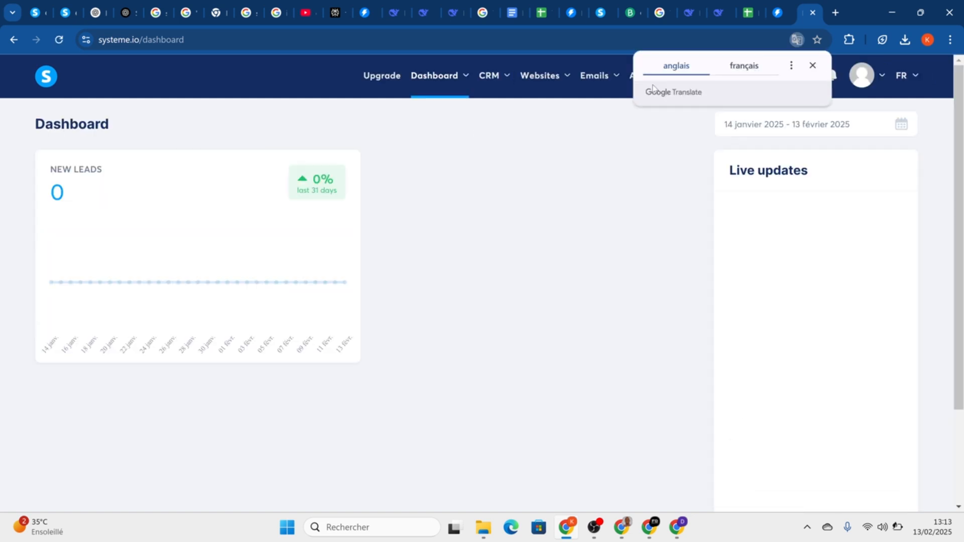
Go to the Systeme.io Marketplace, search its offers for "immobilier", and look through the matching offers
mouse_move(377, 81)
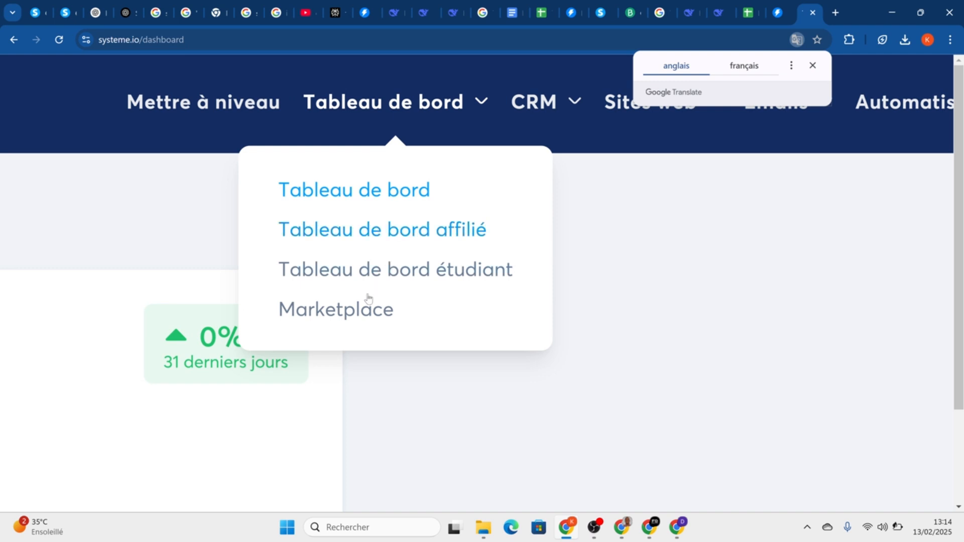
left_click(320, 315)
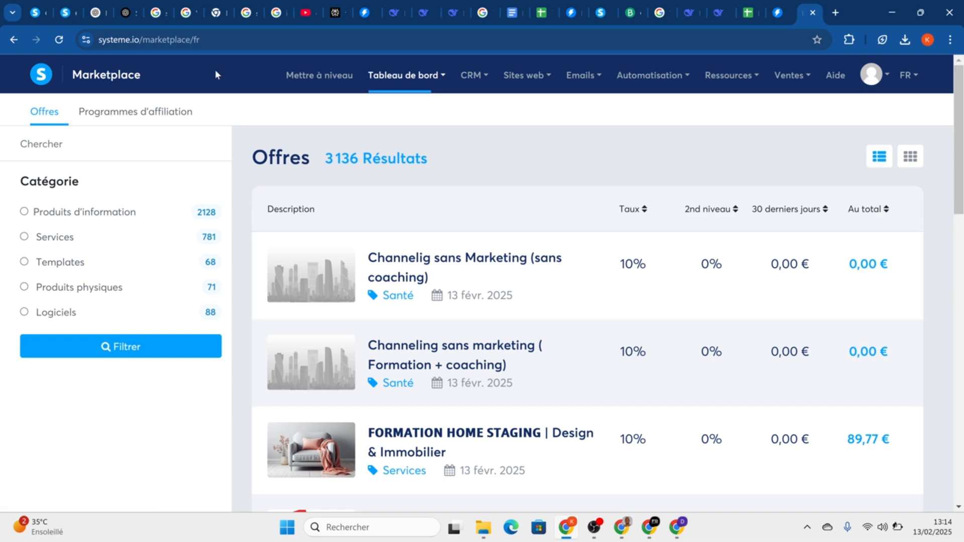
left_click(75, 150)
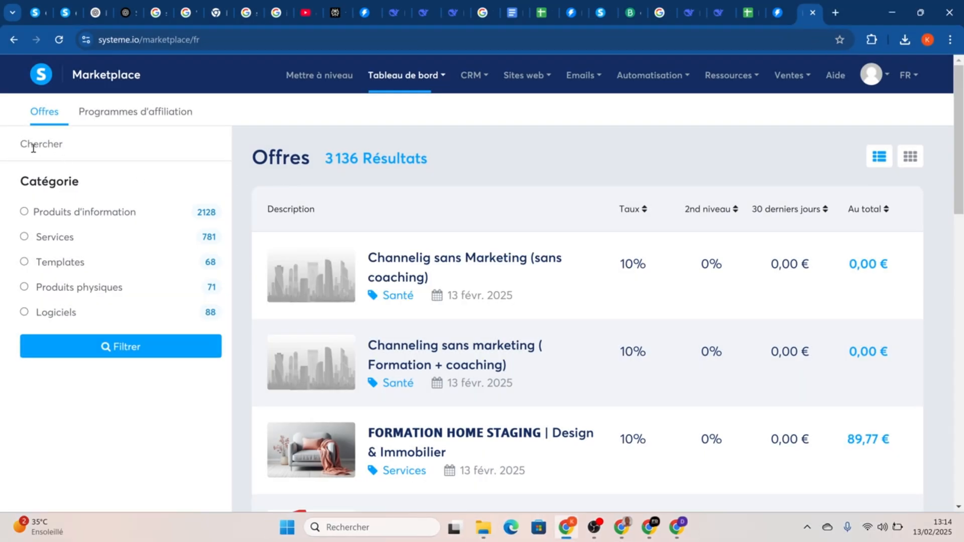
scroll(16, 146, "up", 5)
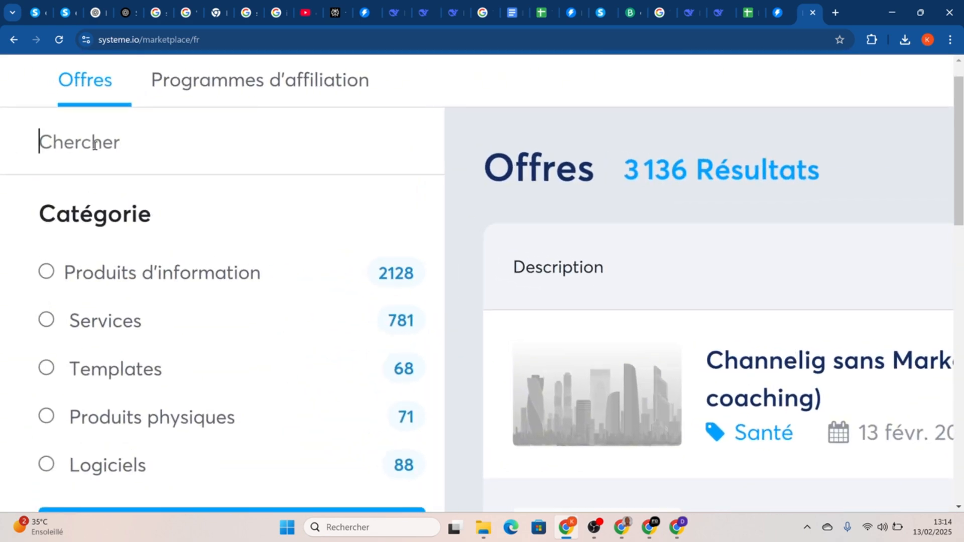
type("i")
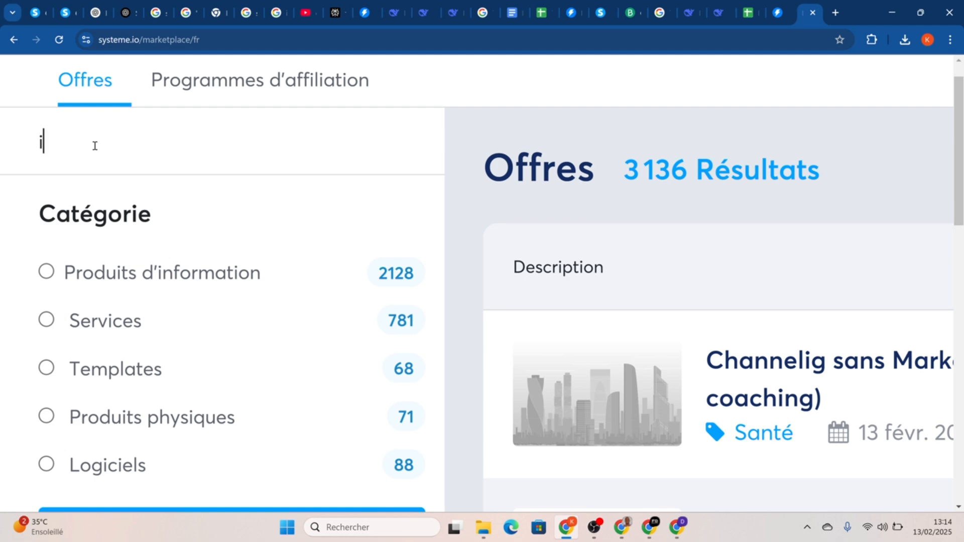
type("mmobilier")
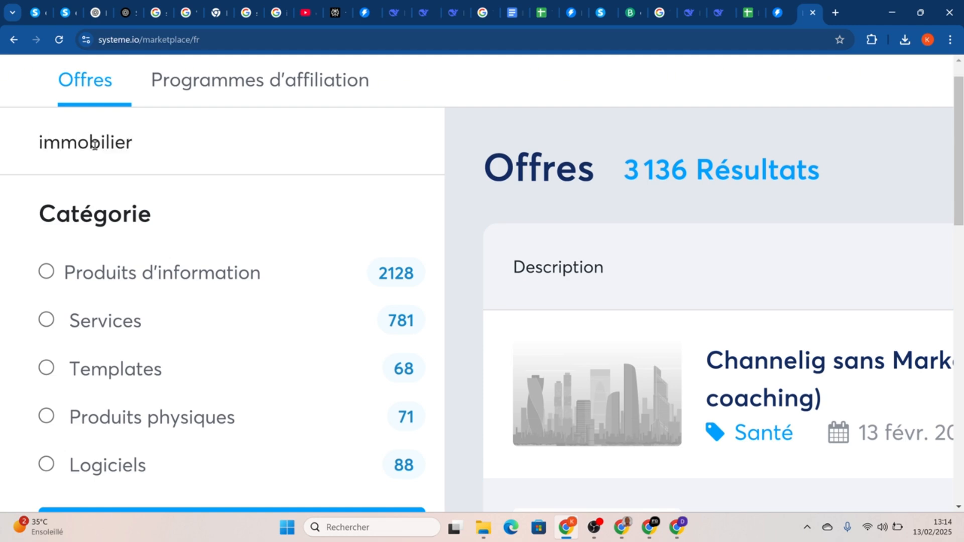
key("Return")
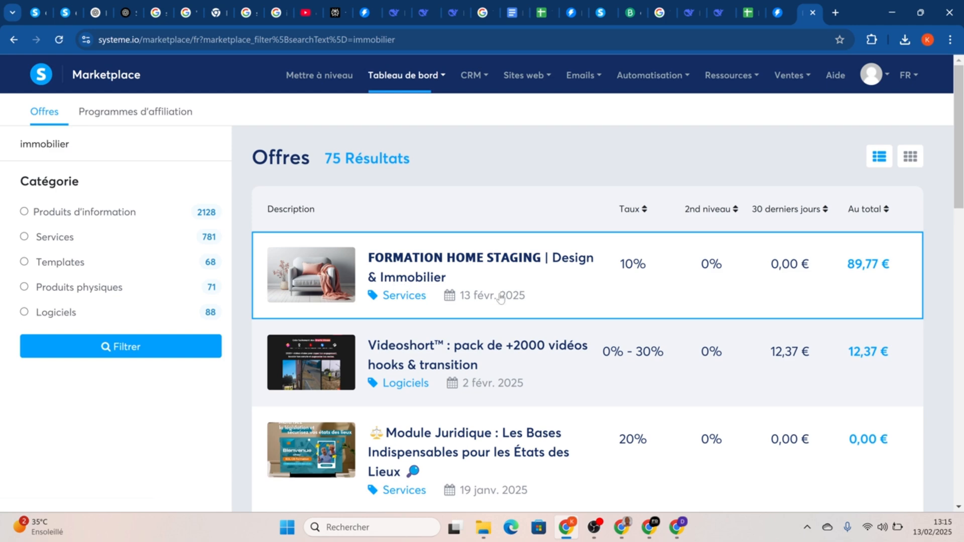
scroll(501, 297, "down", 4)
scroll(501, 298, "down", 3)
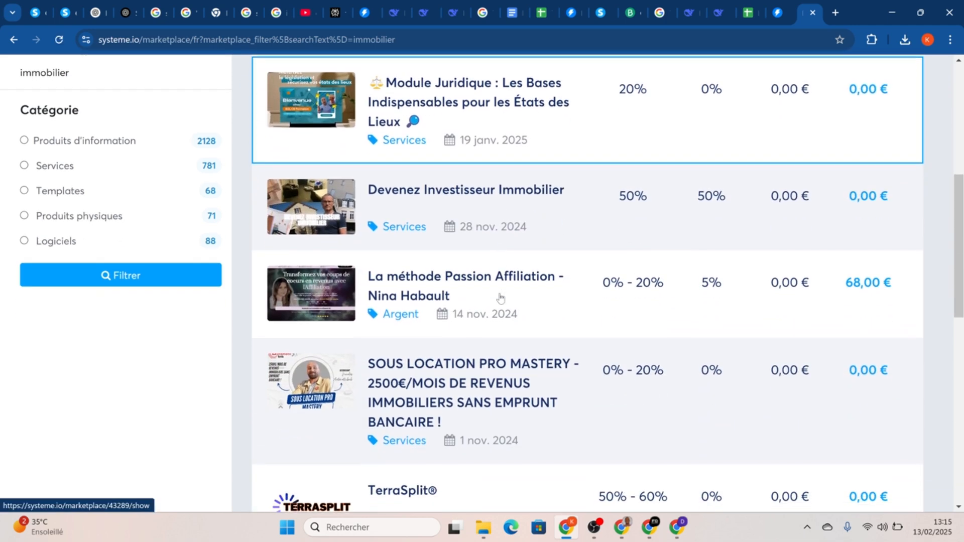
scroll(500, 298, "up", 7)
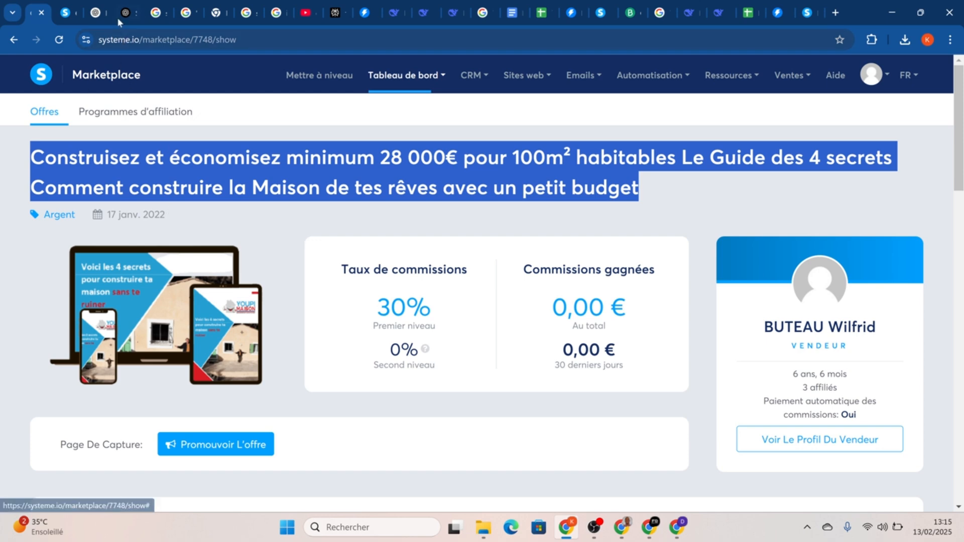
Switch to the already opened "COACHING IMMOBILIER | VENDRE SANS AGENCE" offer and open its capture page through the promotion link
left_click(65, 12)
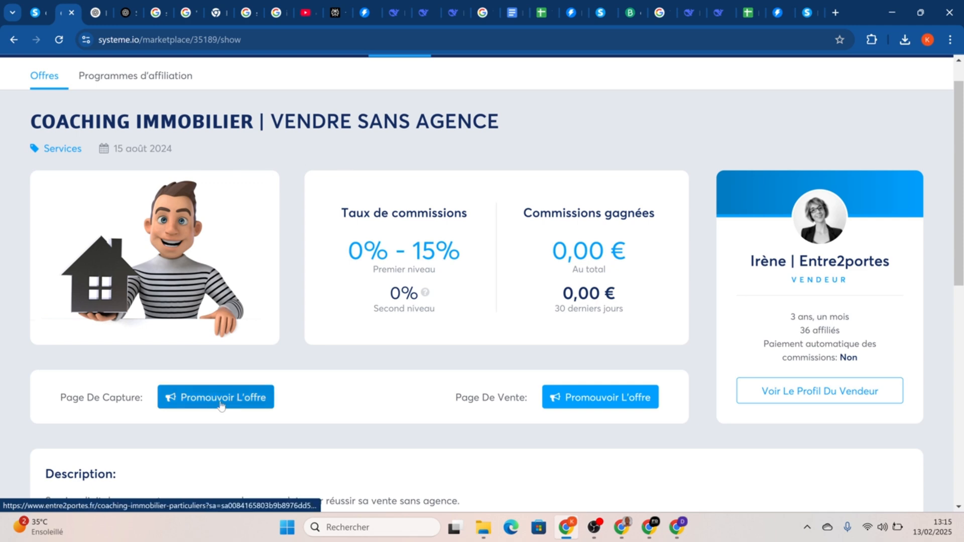
scroll(219, 405, "up", 5)
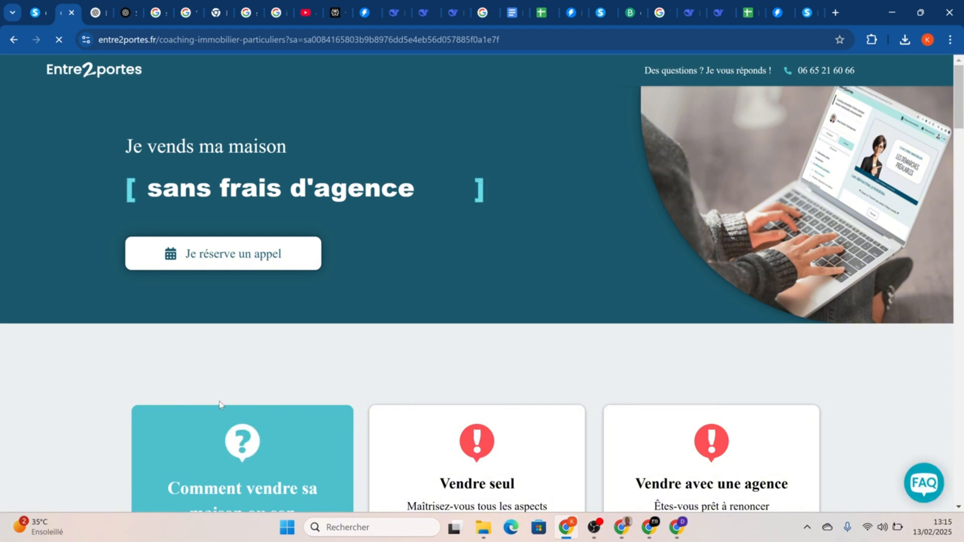
scroll(221, 404, "down", 5)
scroll(221, 404, "up", 5)
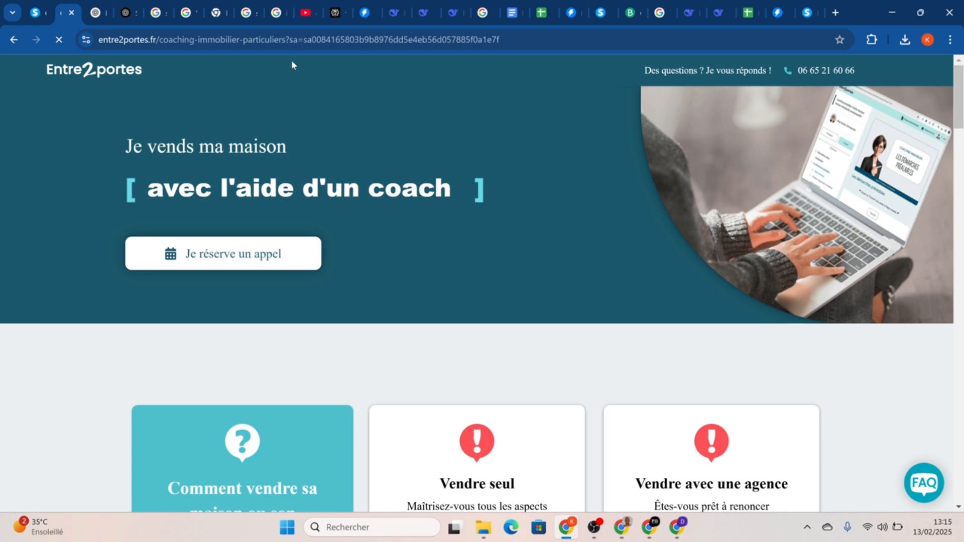
Copy the full affiliate URL of the Entre2portes coaching page
left_click(284, 40)
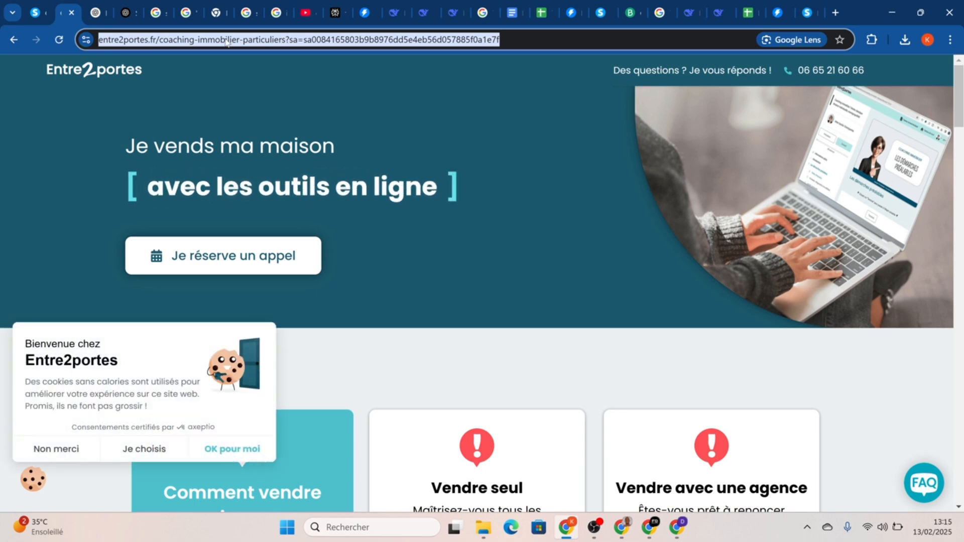
scroll(211, 91, "up", 4)
scroll(211, 92, "down", 3)
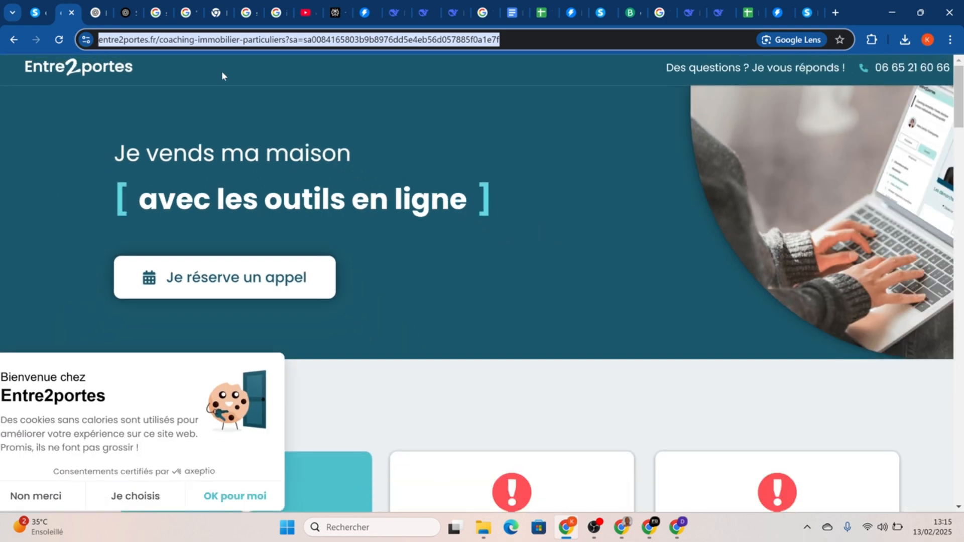
right_click(238, 40)
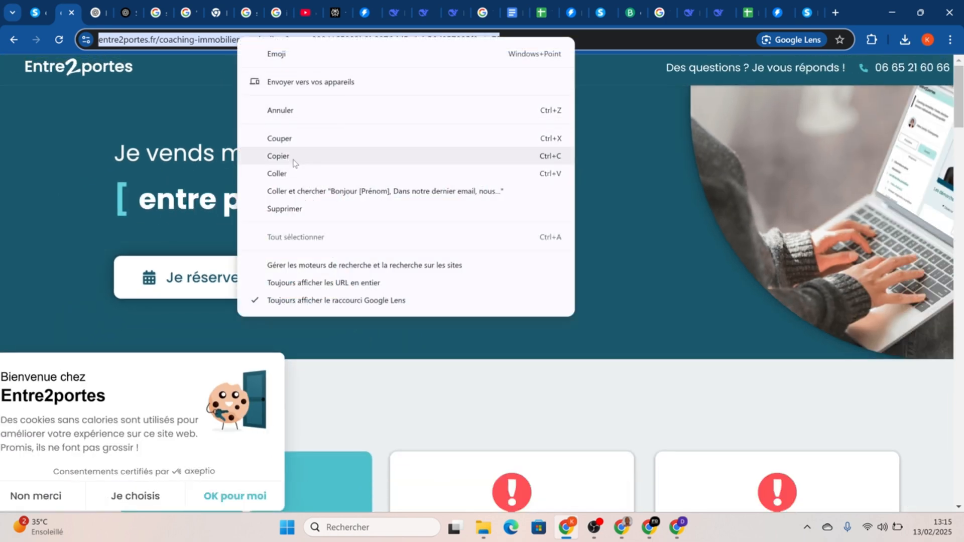
left_click(294, 160)
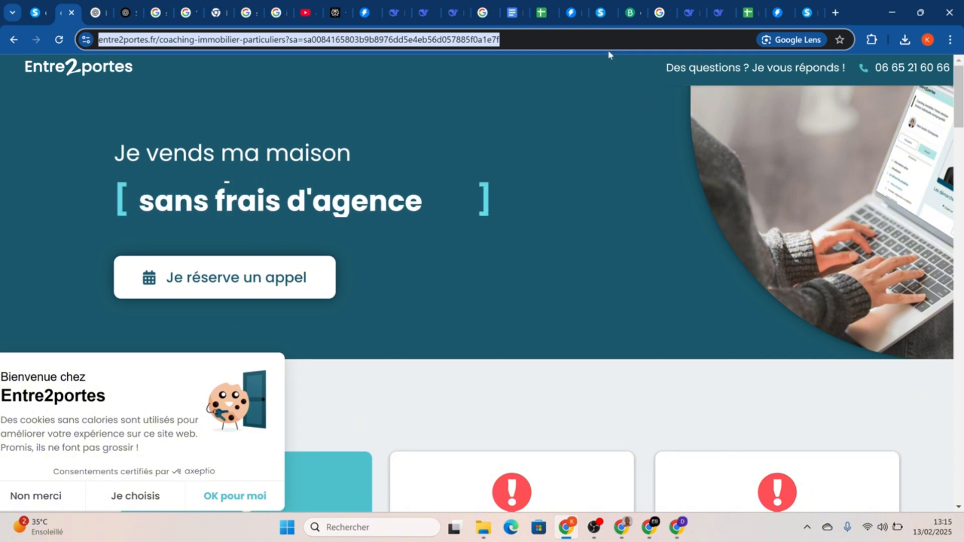
Return to the DeepSeek chat and copy Email 3's subject line, "💡 Découvrez la stratégie immobilière que personne ne vous a jamais révélée..."
left_click(369, 11)
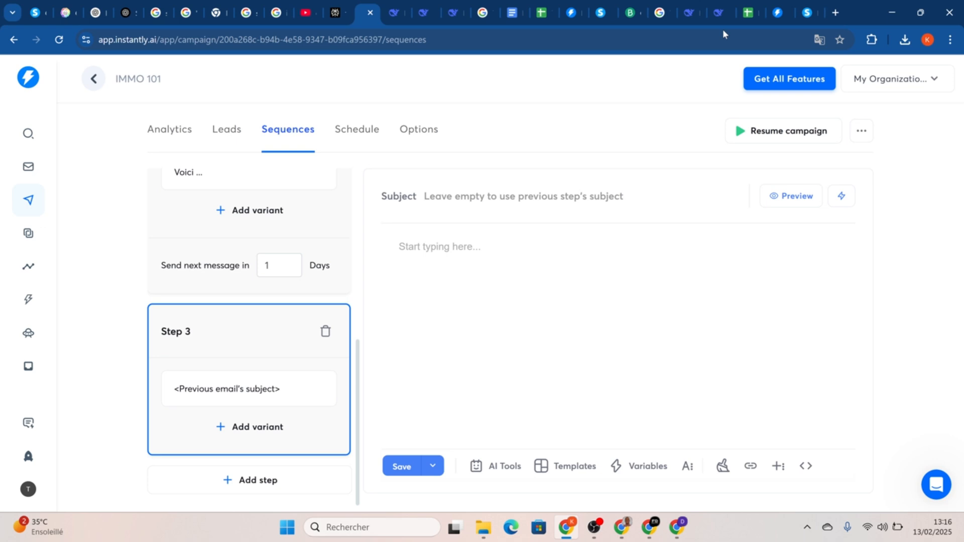
left_click(719, 13)
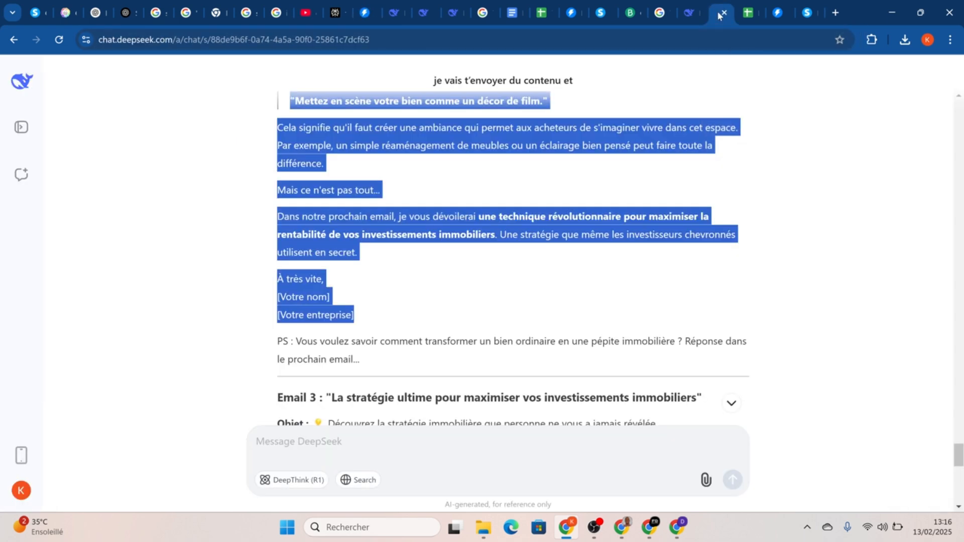
scroll(568, 274, "down", 3)
left_click(568, 274)
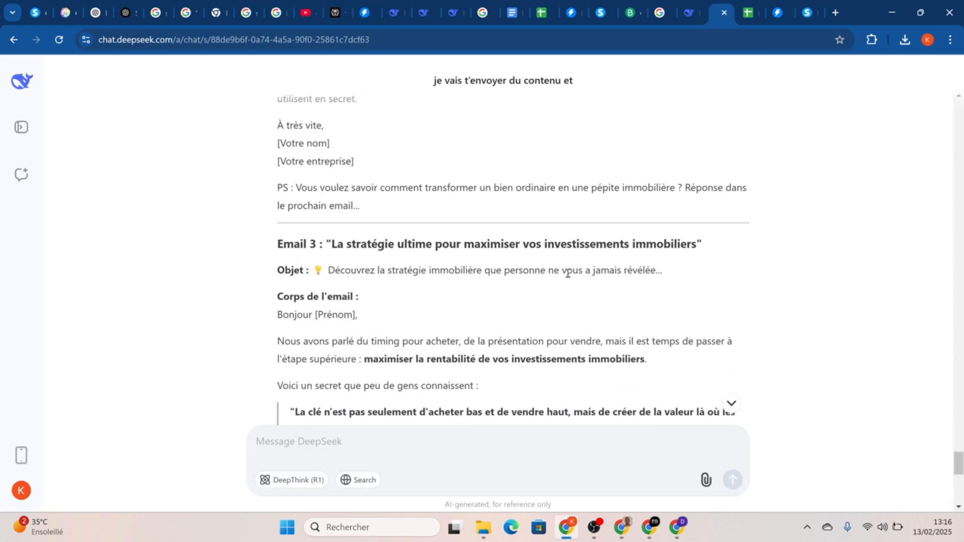
scroll(568, 274, "down", 2)
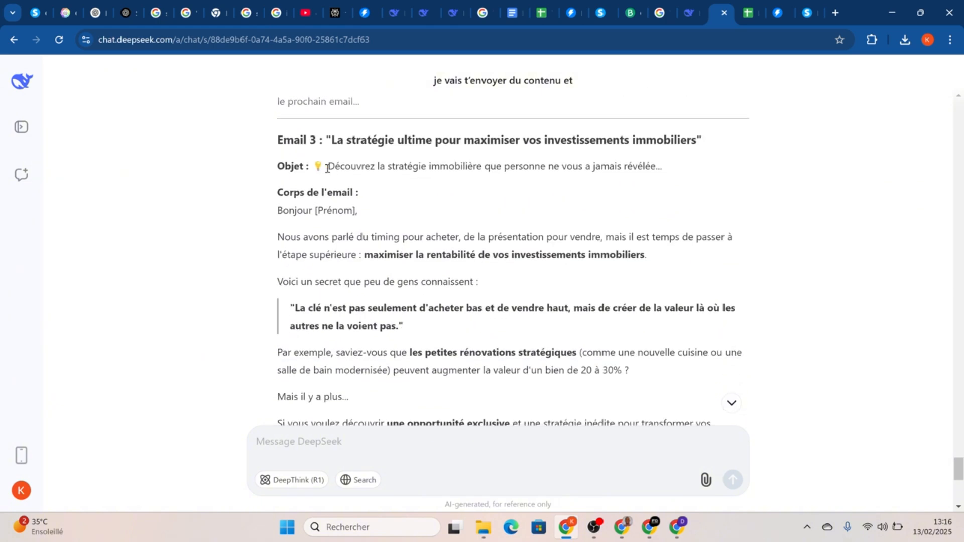
left_click_drag(316, 167, 666, 170)
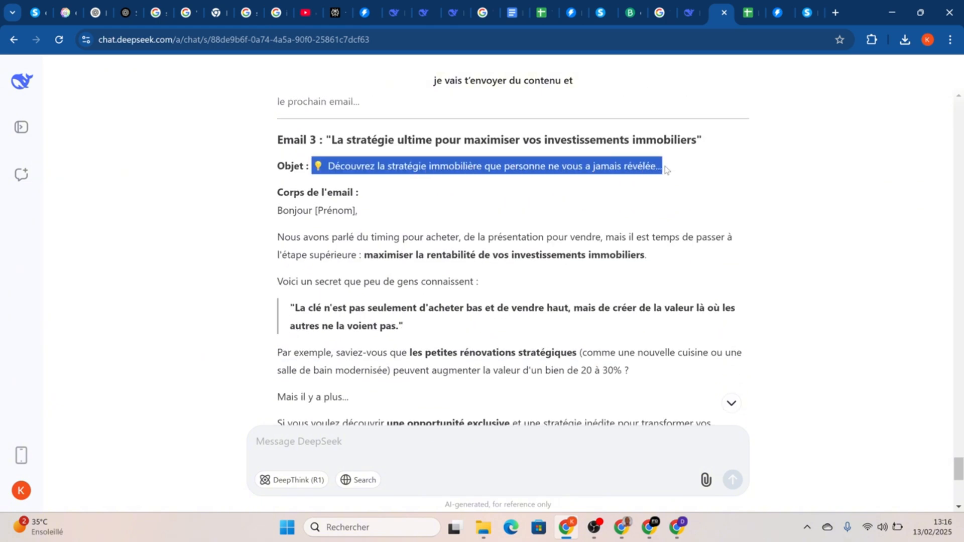
right_click(593, 168)
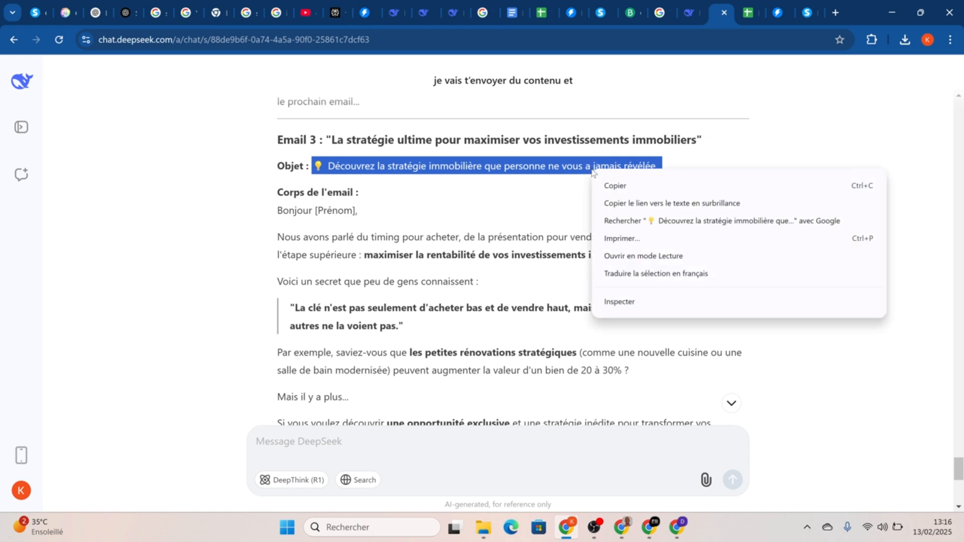
left_click(627, 186)
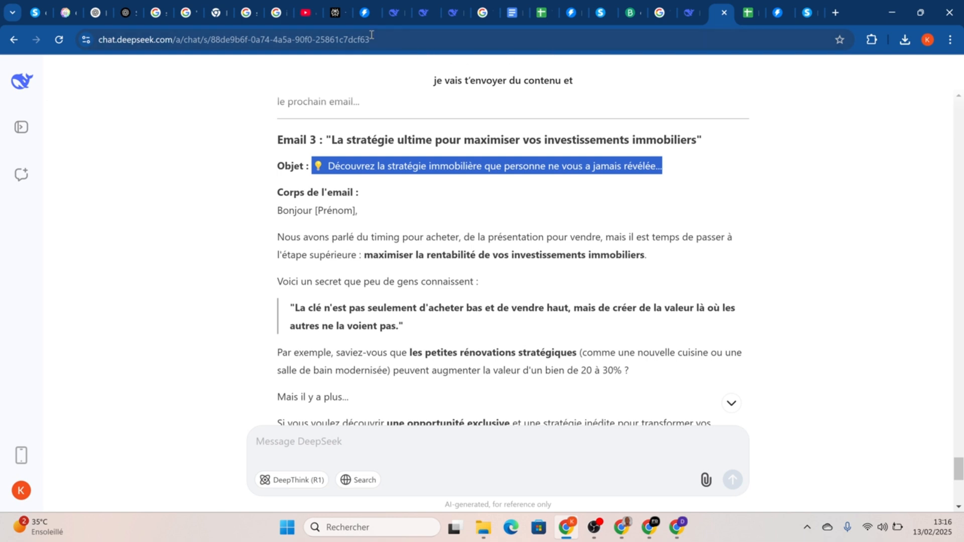
Switch to the Instantly campaign IMMO 101 and paste the copied line as the Step 3 subject
left_click(357, 15)
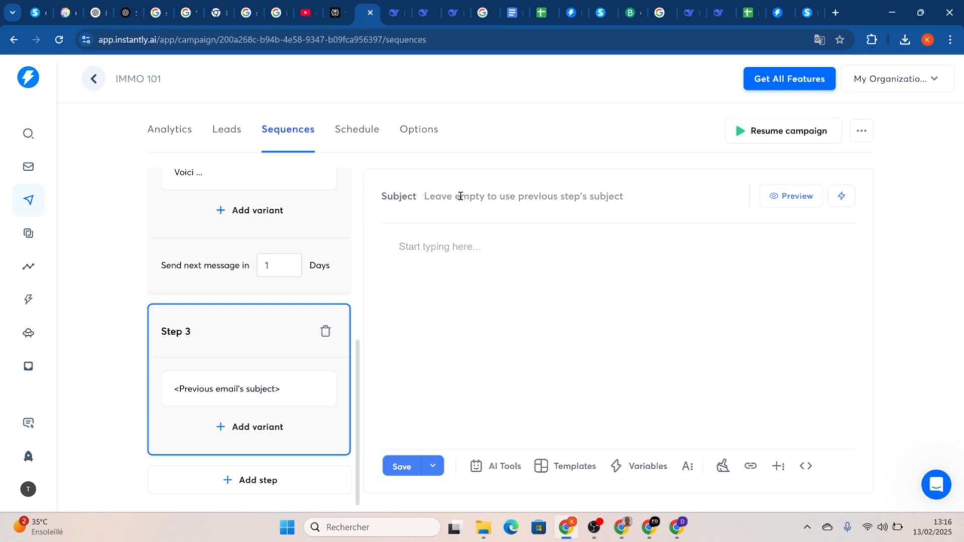
right_click(461, 196)
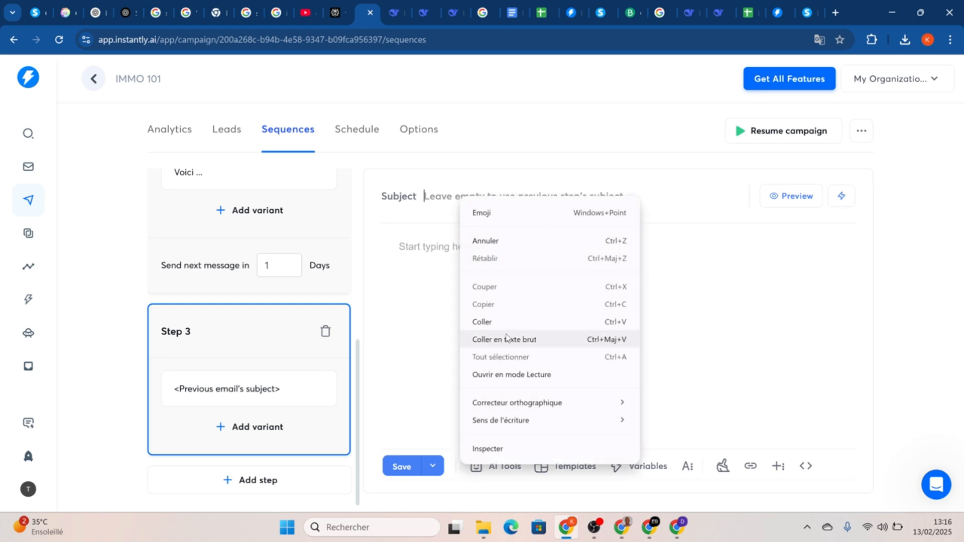
left_click(499, 328)
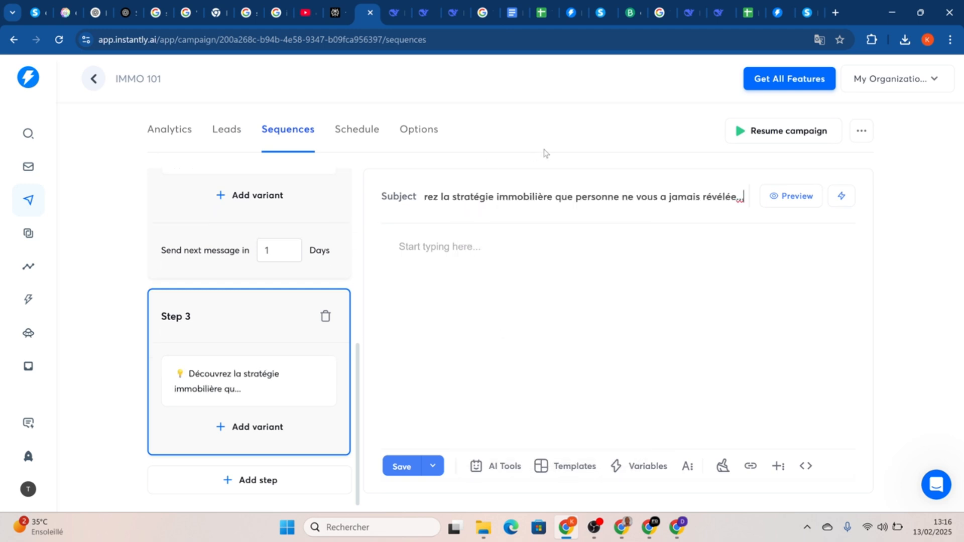
Return to the DeepSeek chat and copy Email 3's full body, from "Bonjour [Prénom]," through the end of the PS
left_click(718, 12)
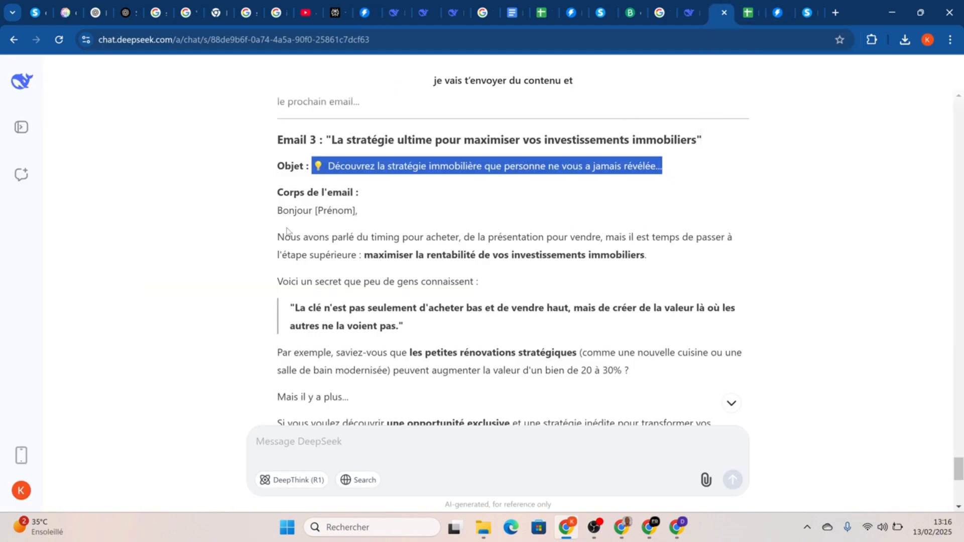
left_click_drag(275, 216, 680, 460)
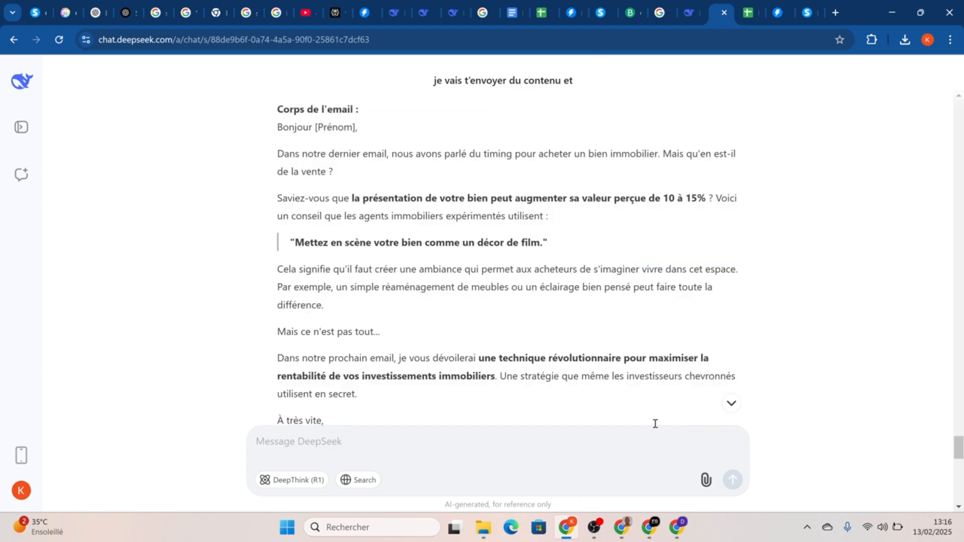
mouse_move(656, 423)
left_mouse_down()
mouse_move(603, 426)
mouse_move(602, 452)
mouse_move(568, 151)
mouse_move(564, 206)
mouse_move(597, 272)
mouse_move(619, 402)
mouse_move(776, 436)
mouse_move(797, 477)
mouse_move(727, 205)
mouse_move(678, 144)
mouse_move(668, 233)
mouse_move(741, 330)
mouse_move(768, 328)
left_mouse_up()
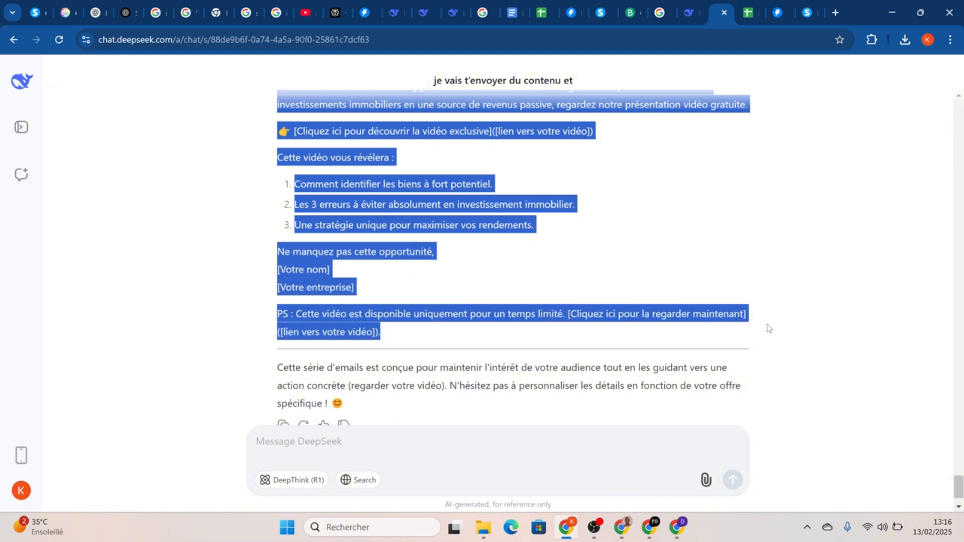
scroll(577, 293, "up", 10)
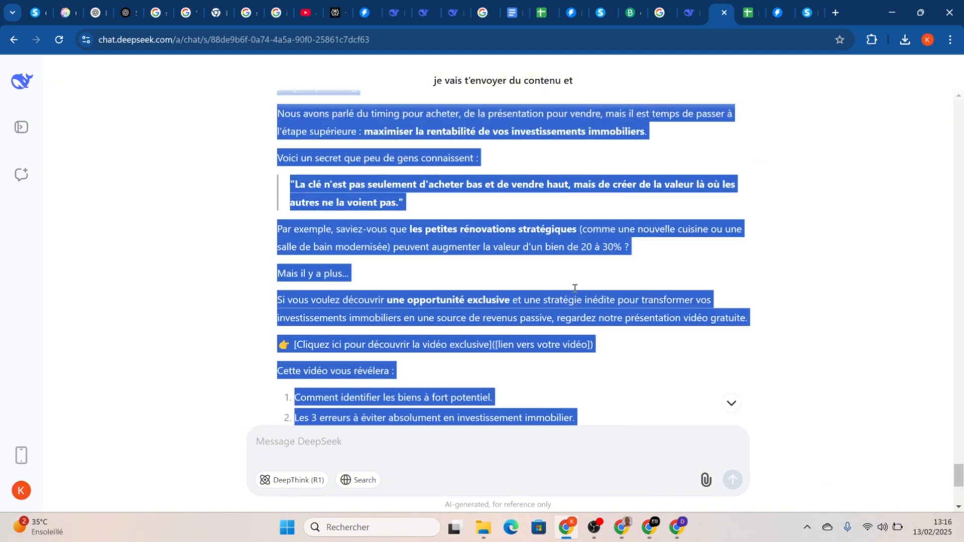
scroll(576, 293, "down", 7)
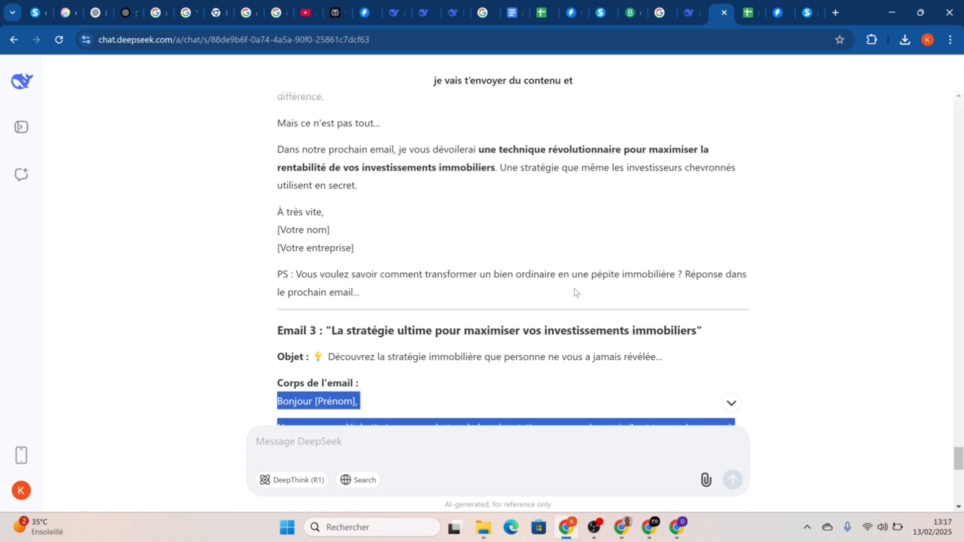
scroll(576, 293, "down", 3)
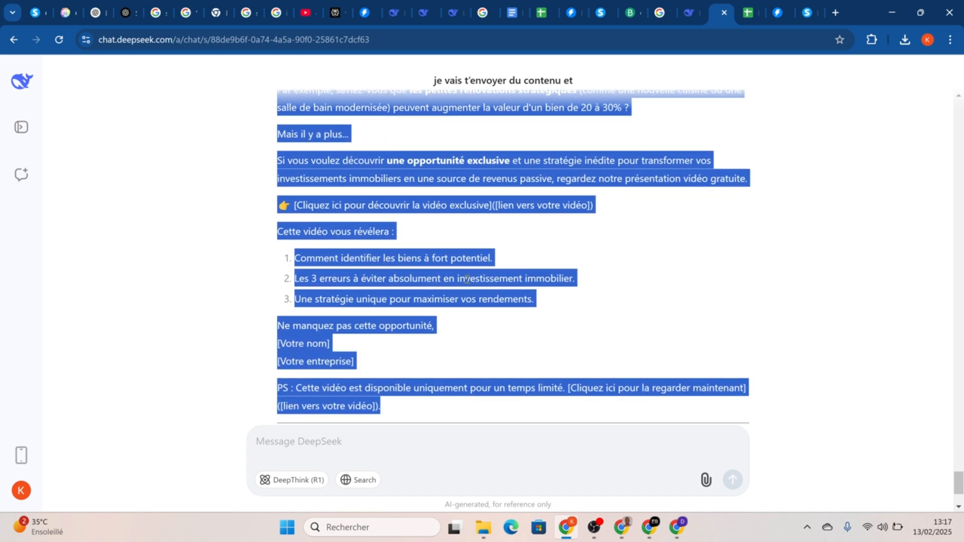
right_click(463, 280)
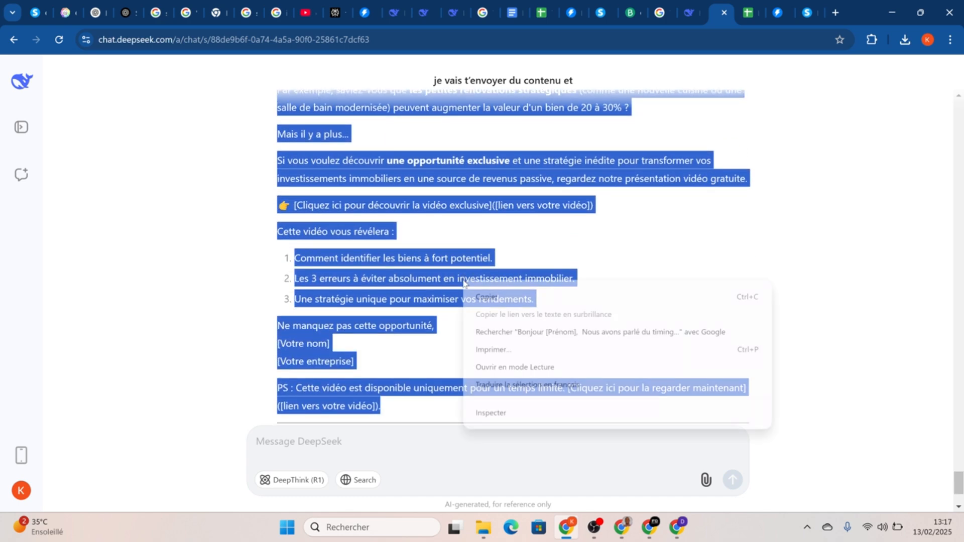
left_click(485, 297)
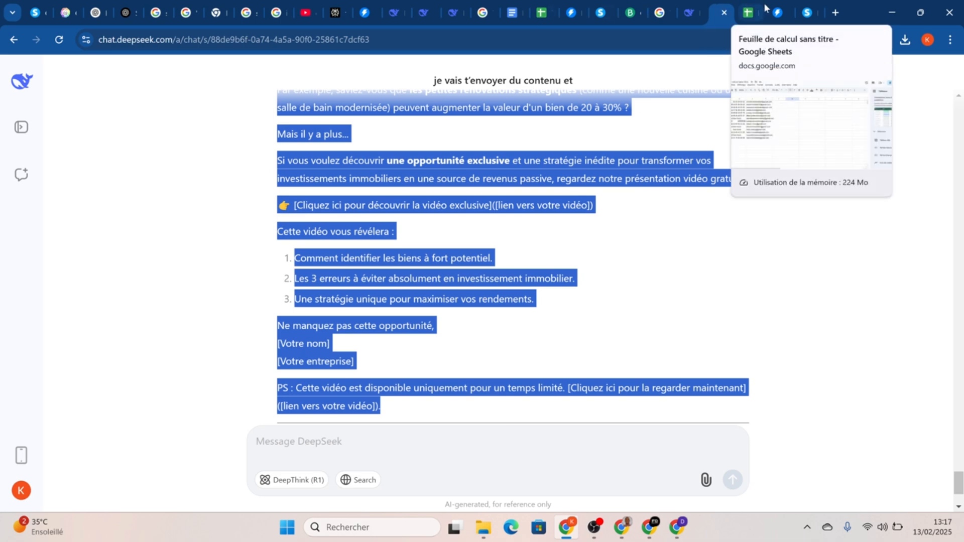
Switch to the Instantly campaign IMMO 101 and paste the copied text as the Step 3 email body
left_click(364, 10)
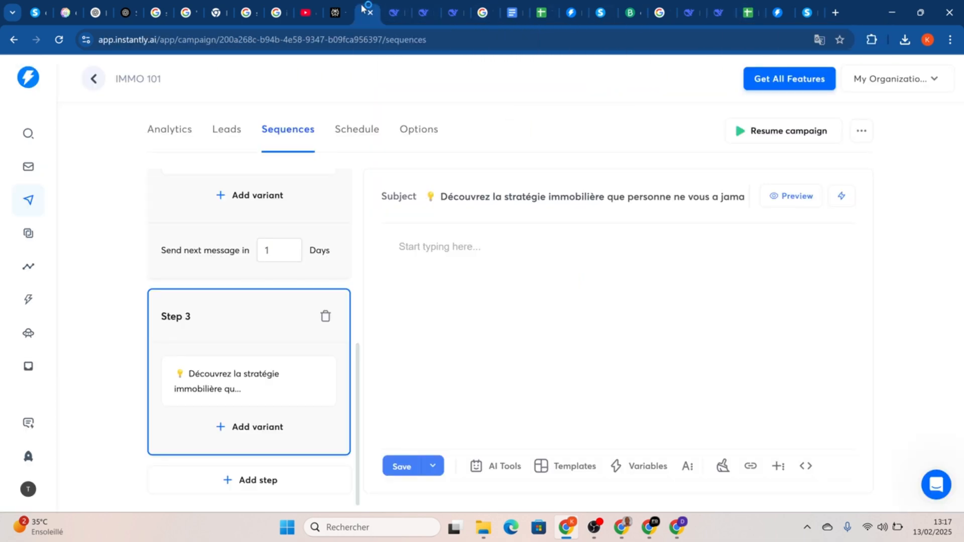
left_click(463, 256)
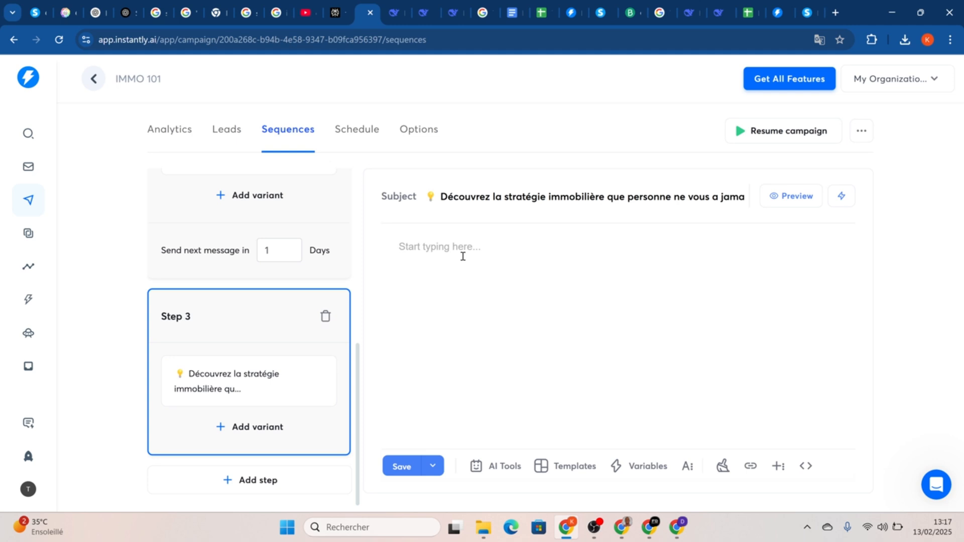
right_click(463, 256)
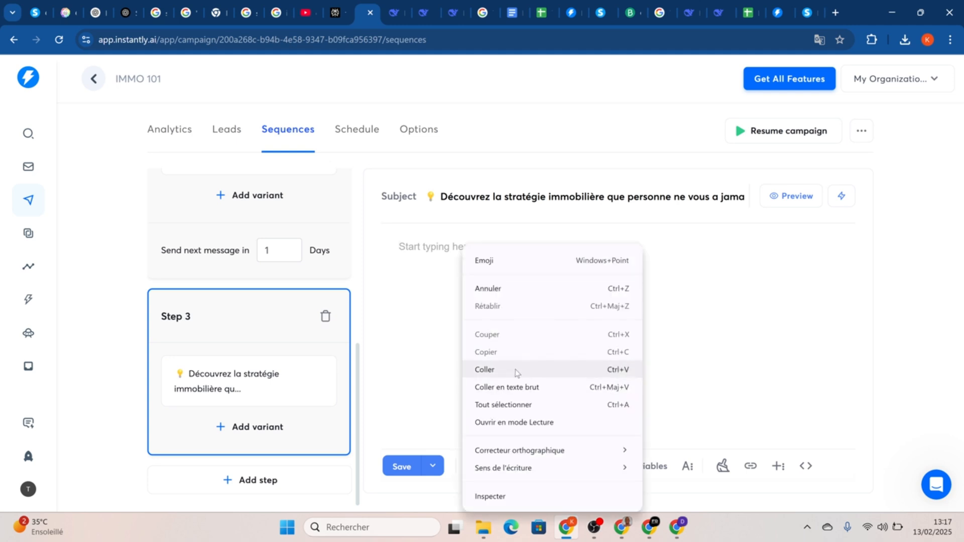
left_click(517, 373)
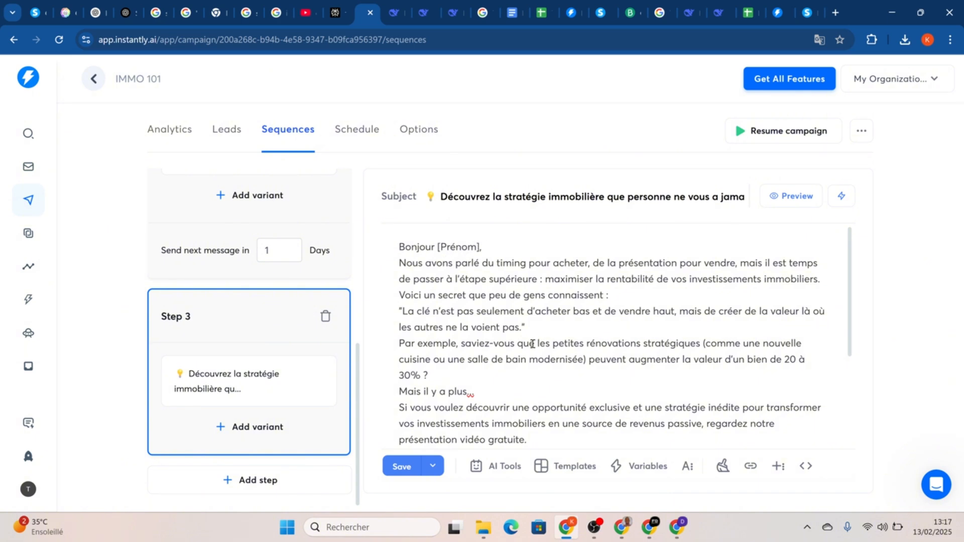
In the Step 3 body, replace "regardez notre présentation vidéo gratuite." with "cliquez sur ce lien pour plus d'informations"
scroll(532, 341, "down", 3)
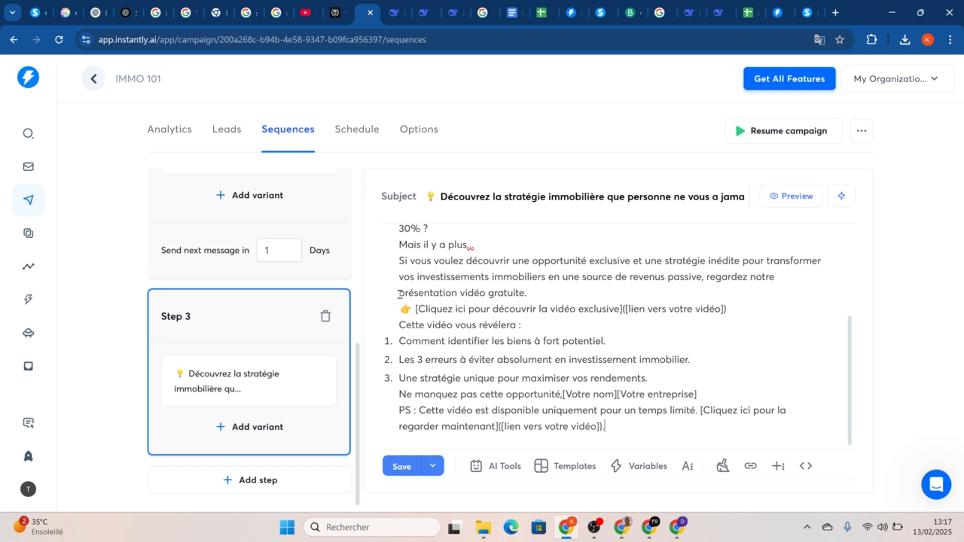
left_click_drag(399, 293, 549, 290)
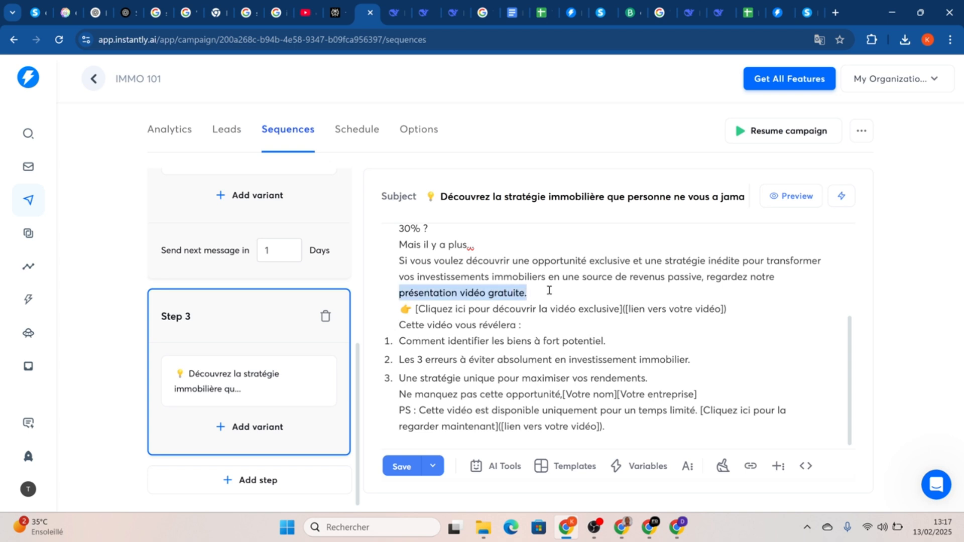
key("BackSpace")
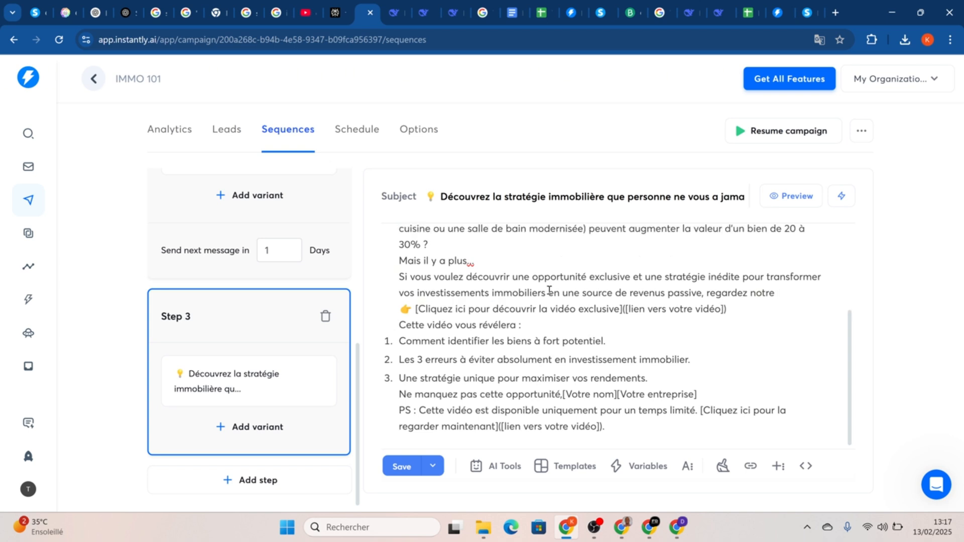
key("BackSpace")
key("BackSpace")
key("BackSpace")
key("BackSpace")
key("BackSpace")
key("BackSpace")
key("BackSpace")
key("BackSpace")
key("BackSpace")
key("BackSpace")
key("BackSpace")
key("BackSpace")
key("BackSpace")
key("BackSpace")
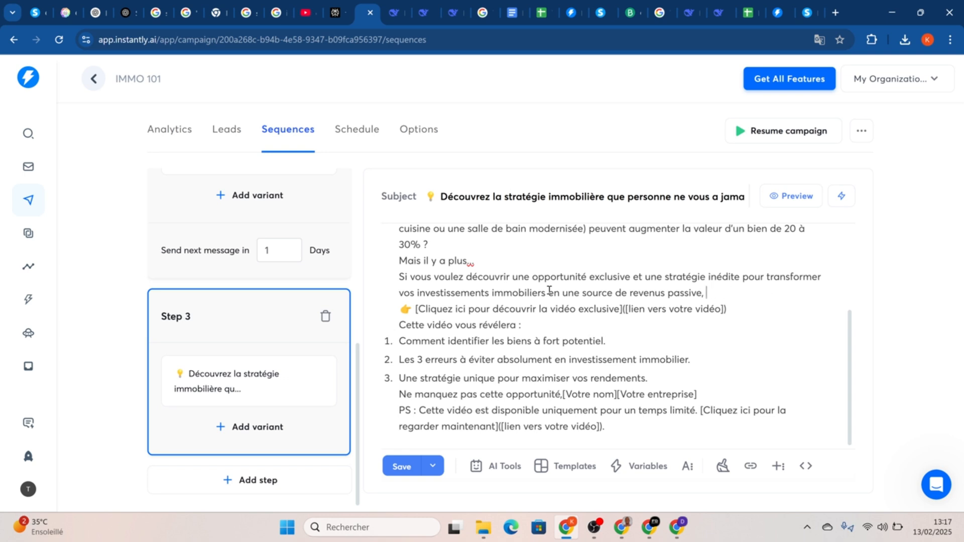
type("cliquez sur ce")
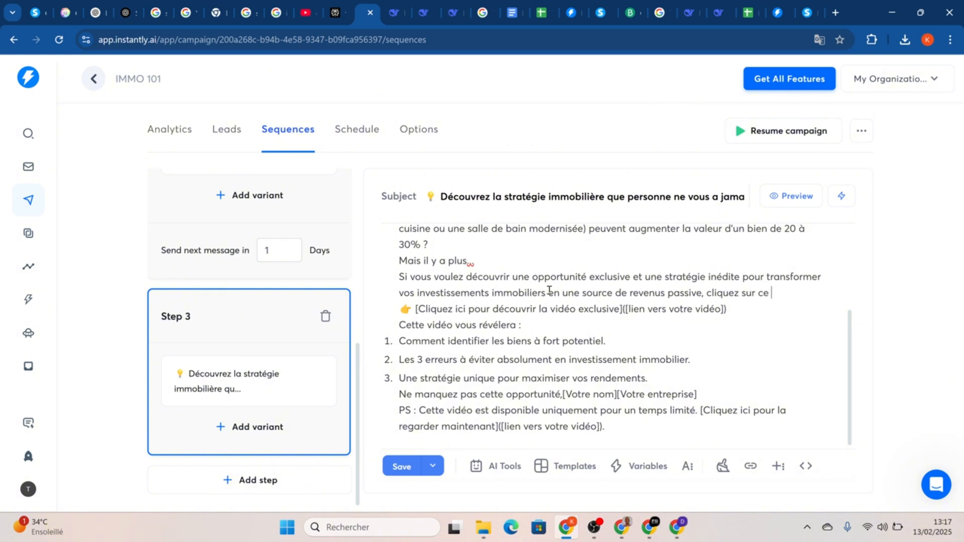
type("lien pour plu")
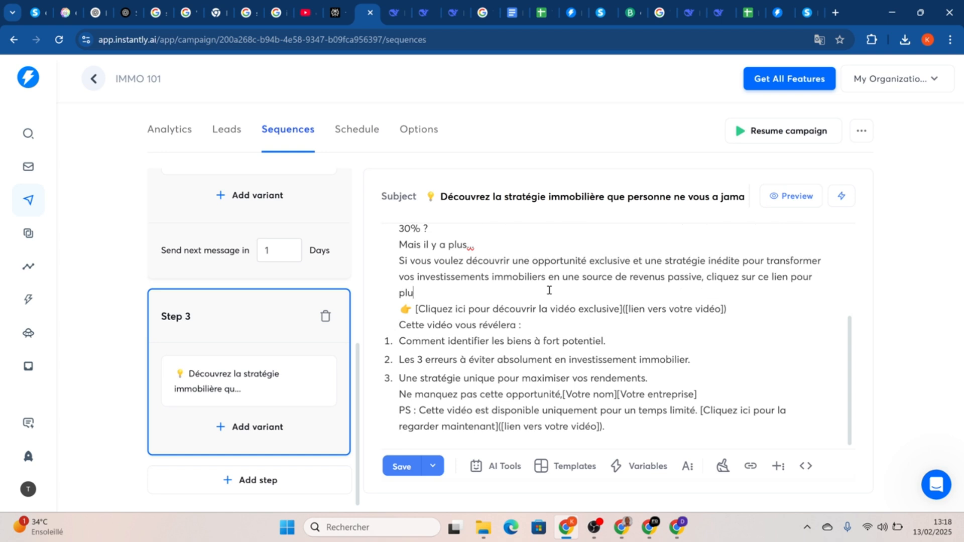
type("s d'informations")
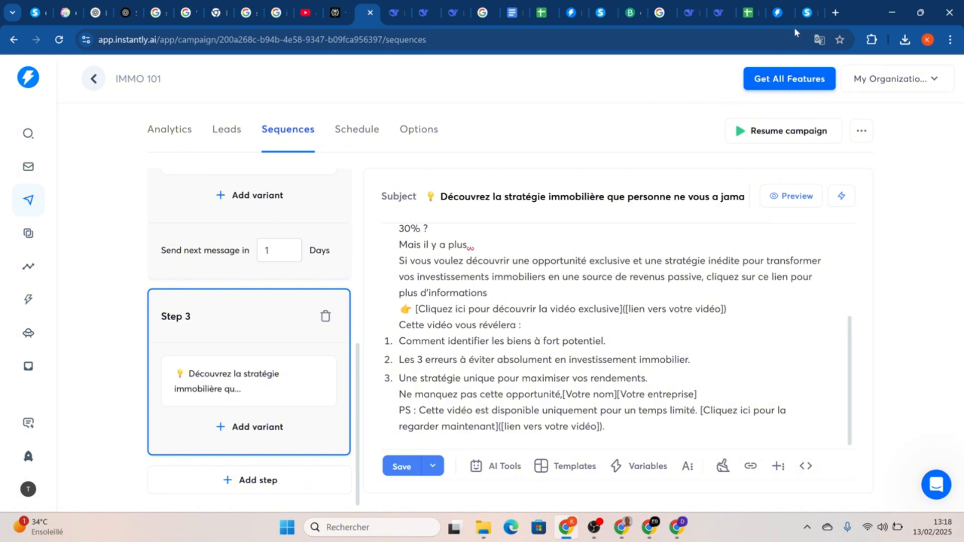
Open the Bitly website (bitly.com) on a new browser page
left_click(835, 13)
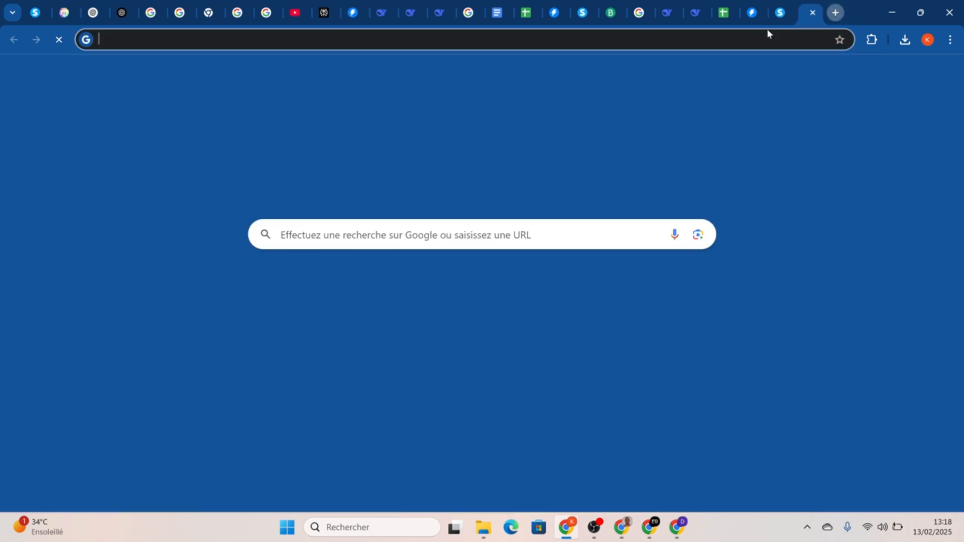
left_click(634, 41)
type("bl")
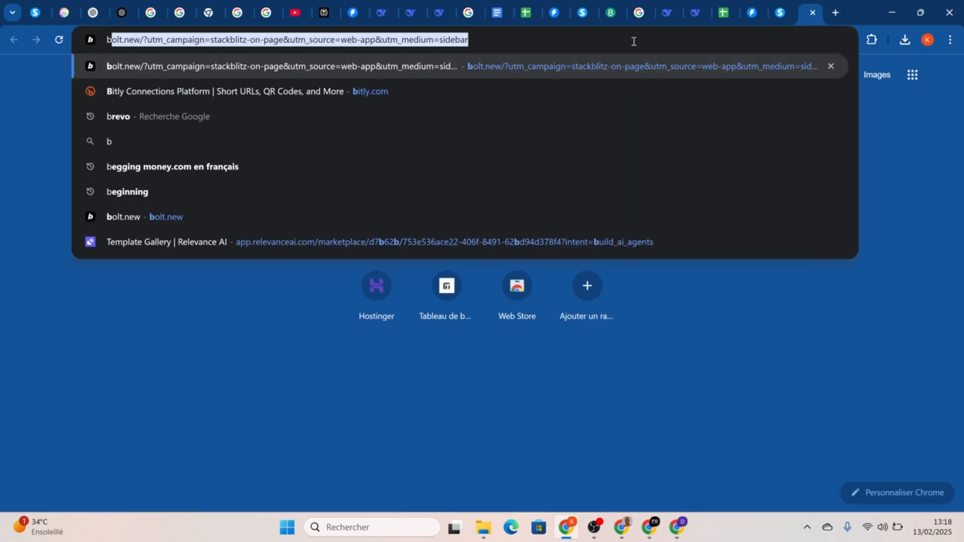
key("BackSpace")
type("itl")
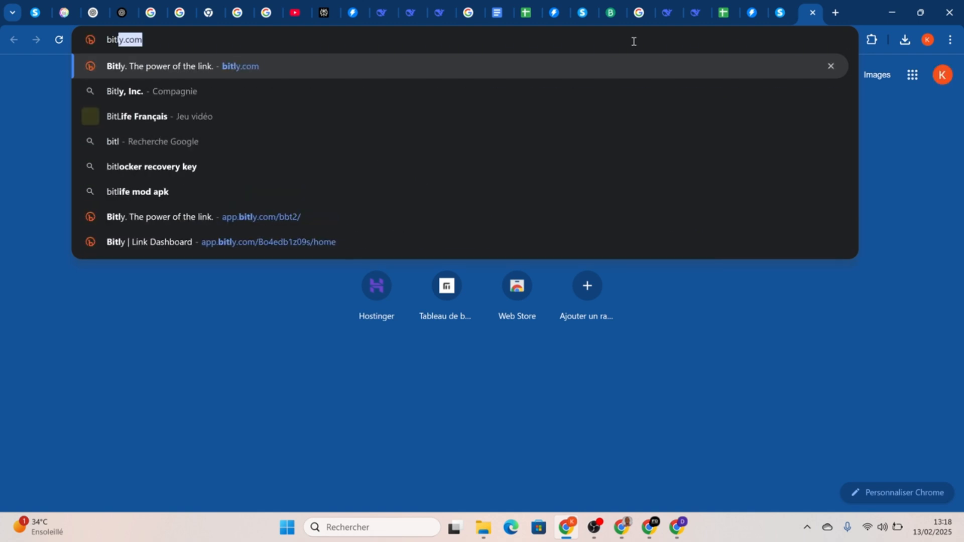
key("Return")
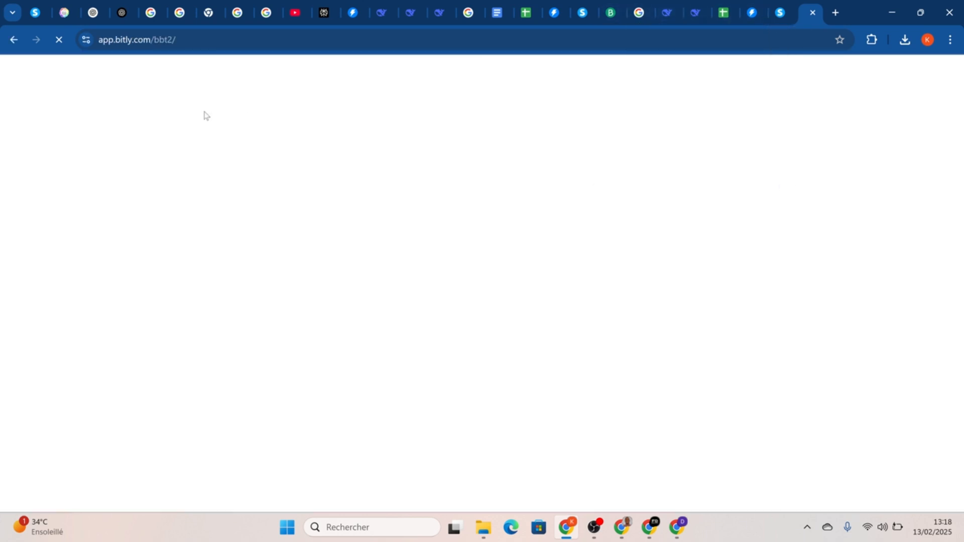
Look through the open browser pages for the Entre2portes coaching page and switch to it
left_click(12, 14)
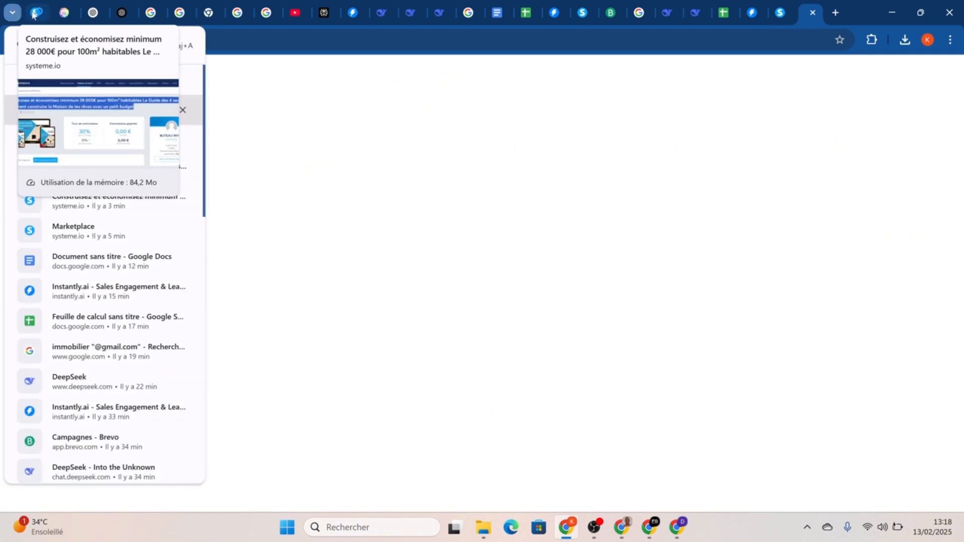
left_click(32, 13)
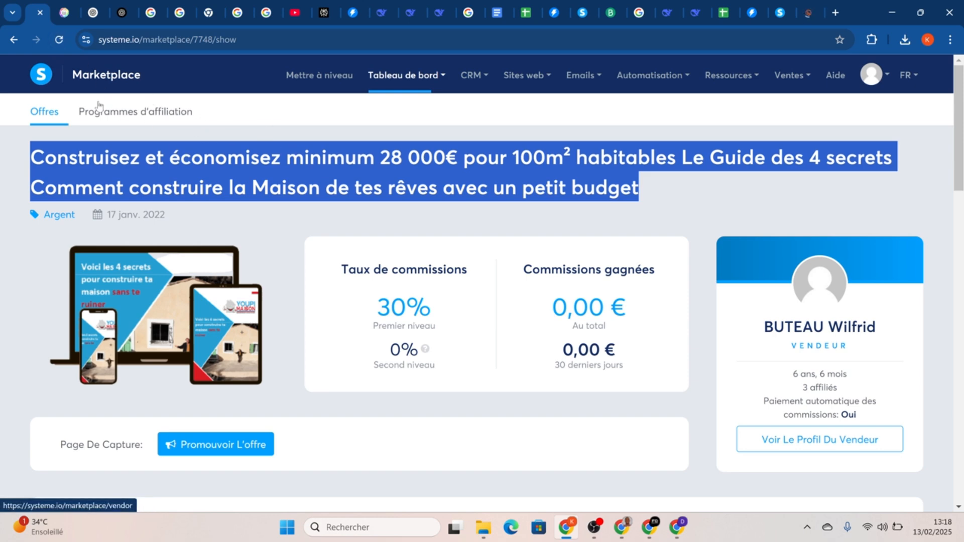
left_click(12, 13)
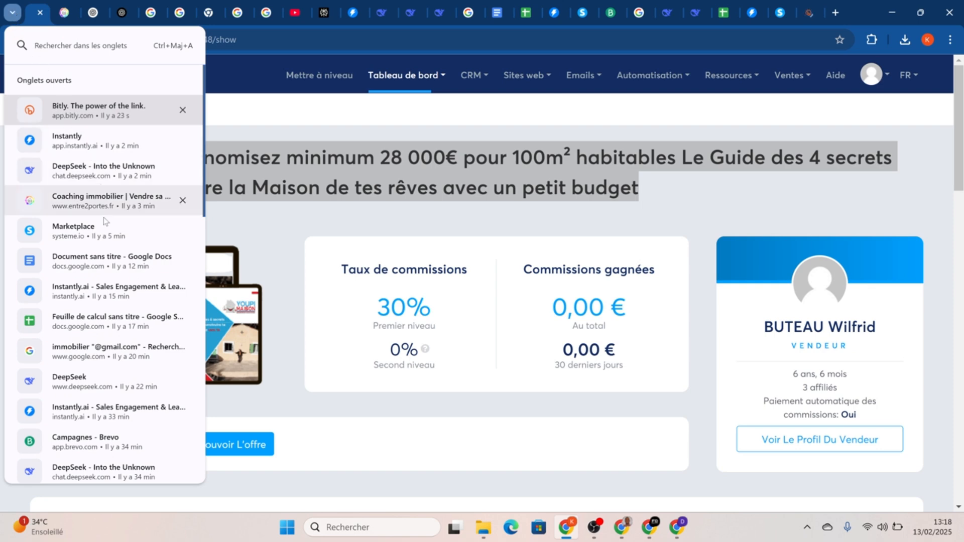
scroll(116, 307, "down", 5)
scroll(117, 308, "down", 2)
scroll(117, 307, "up", 7)
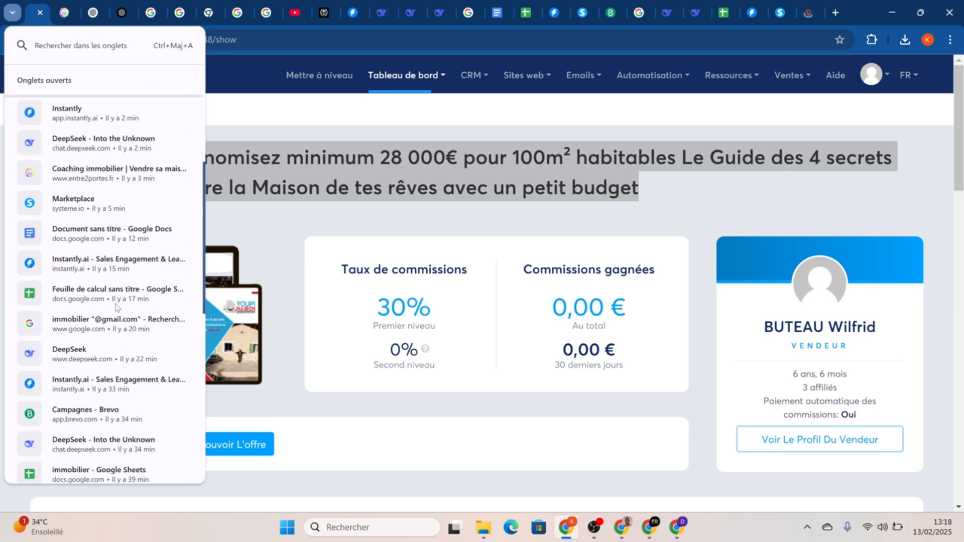
scroll(117, 307, "down", 15)
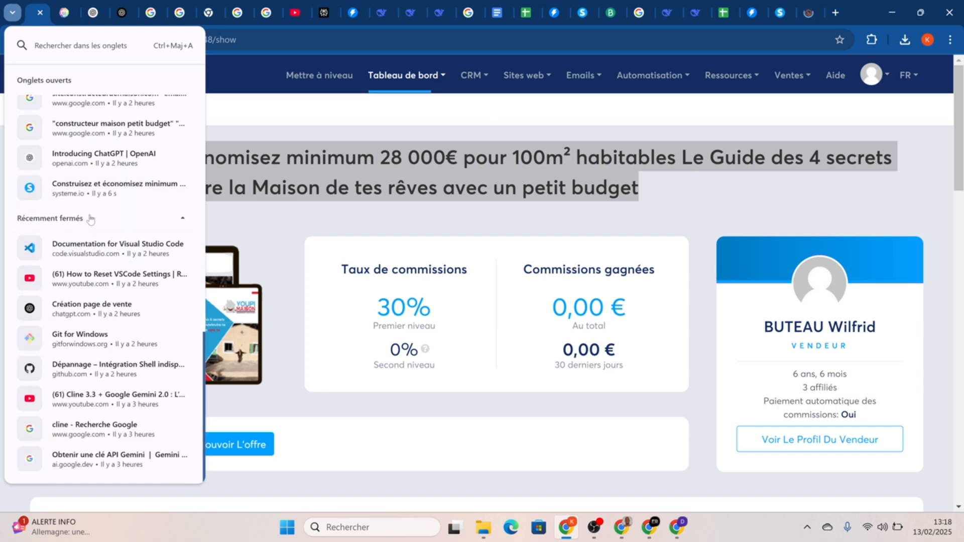
left_click(125, 190)
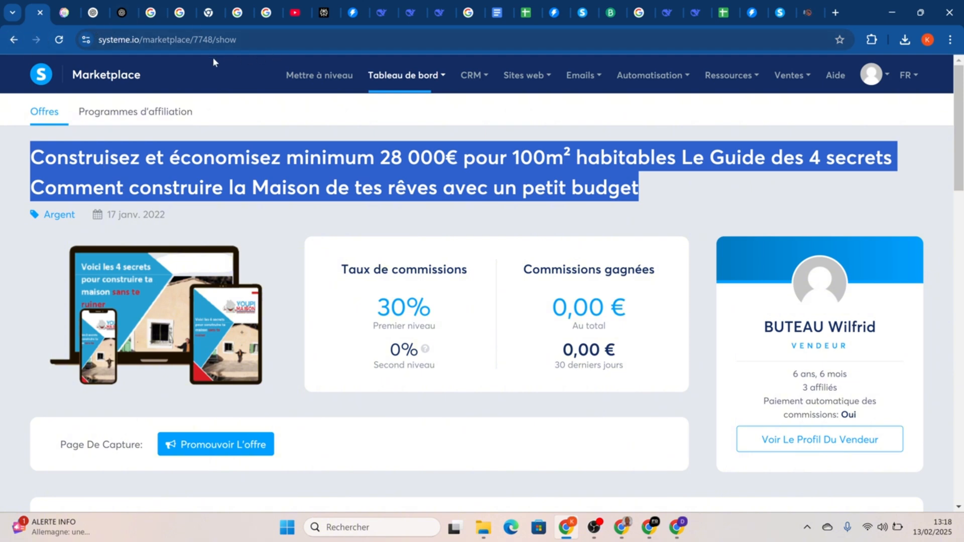
left_click(13, 13)
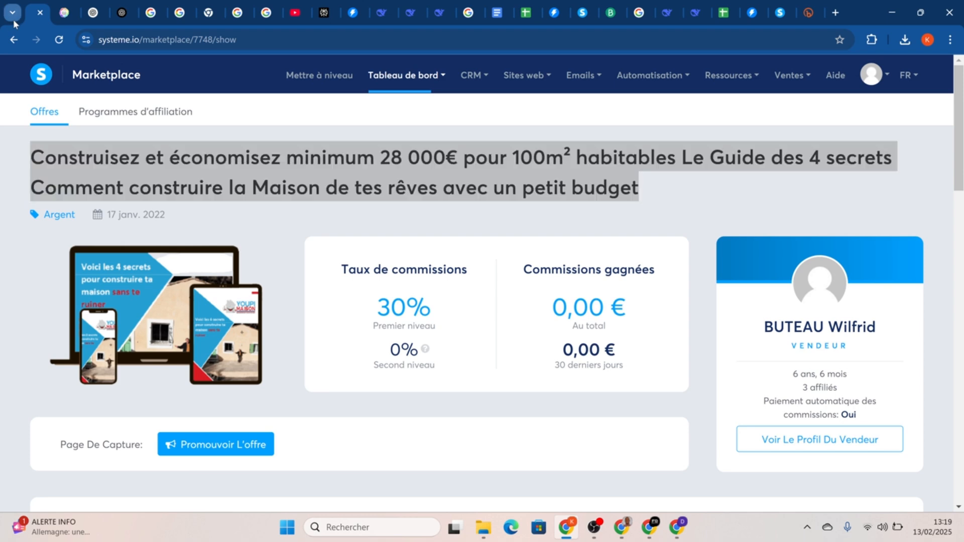
scroll(93, 276, "down", 10)
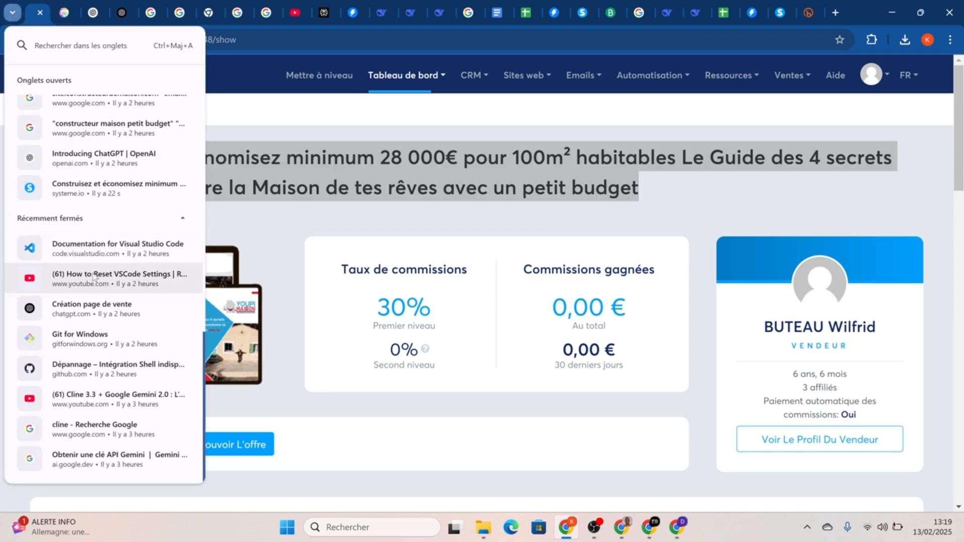
scroll(116, 234, "up", 1)
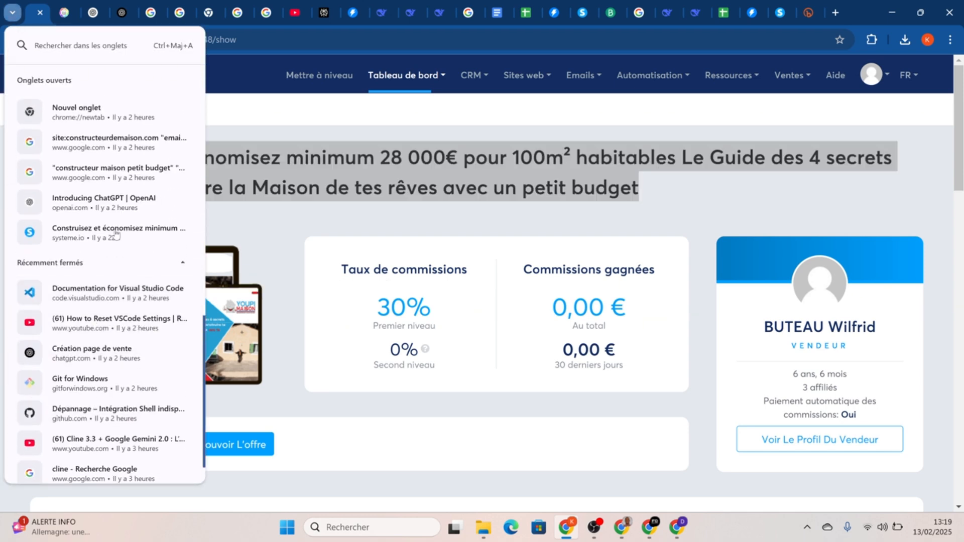
scroll(115, 234, "up", 1)
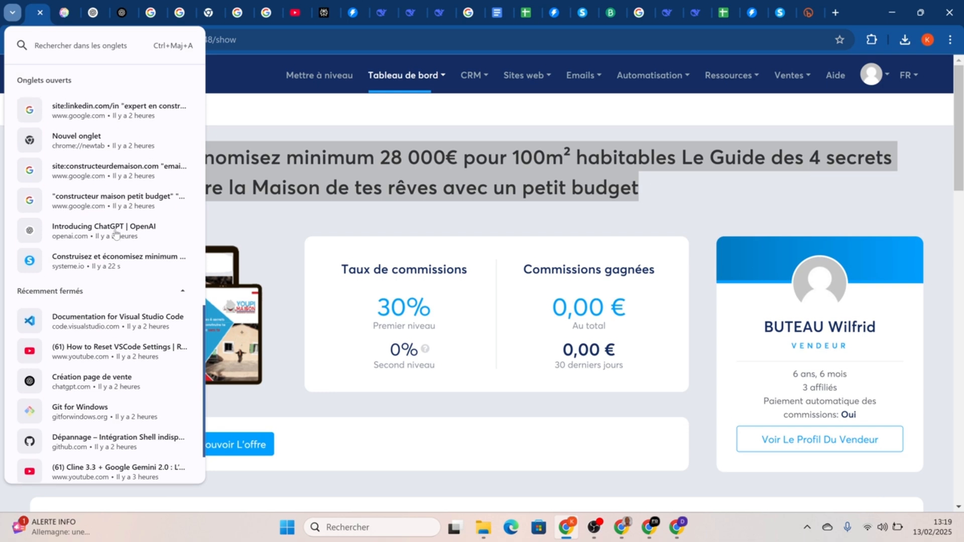
scroll(116, 235, "up", 1)
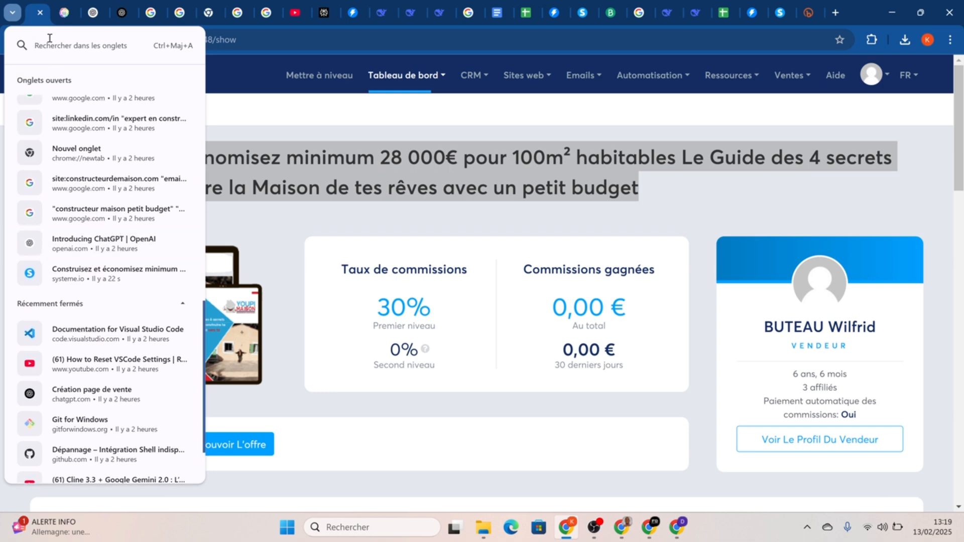
left_click(64, 12)
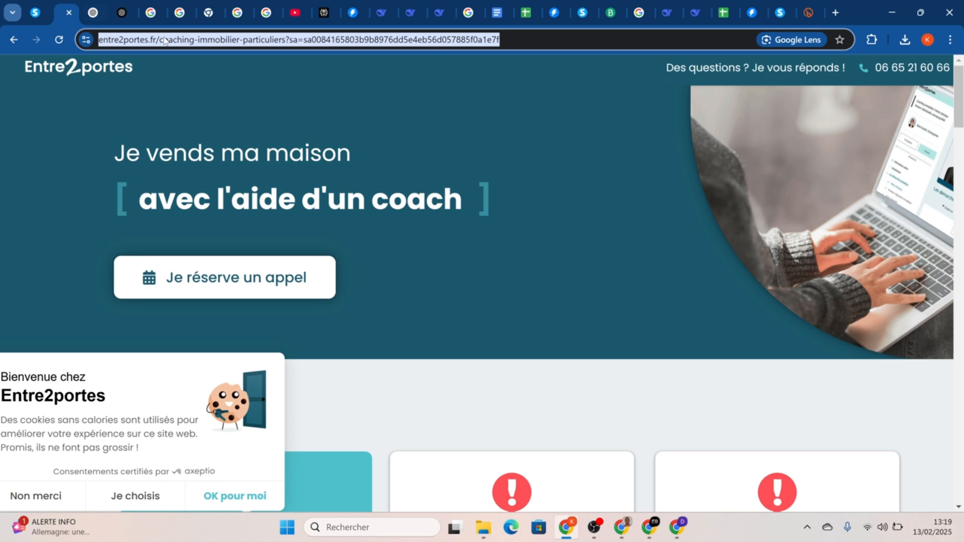
Copy the web address of the Entre2portes coaching page and open the form for creating a new link in Bitly
right_click(194, 39)
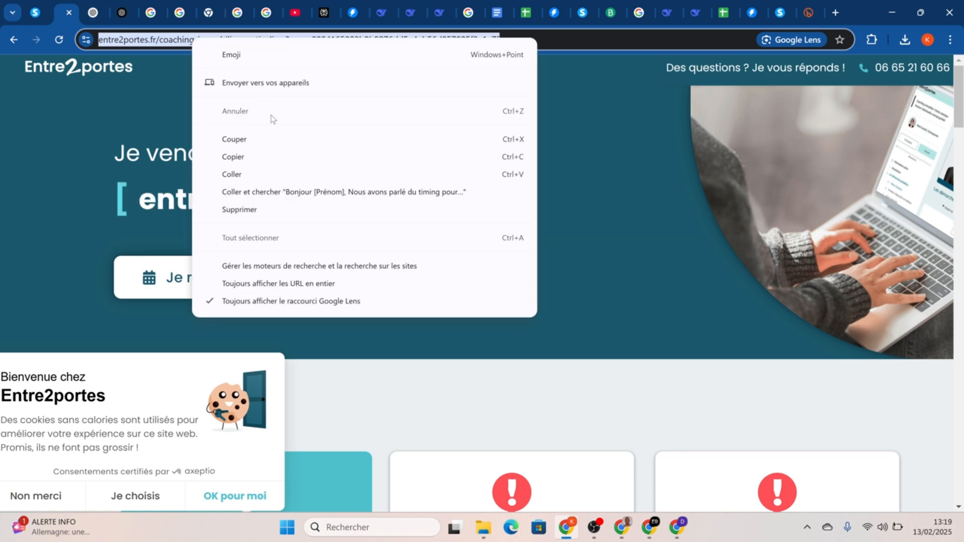
left_click(252, 157)
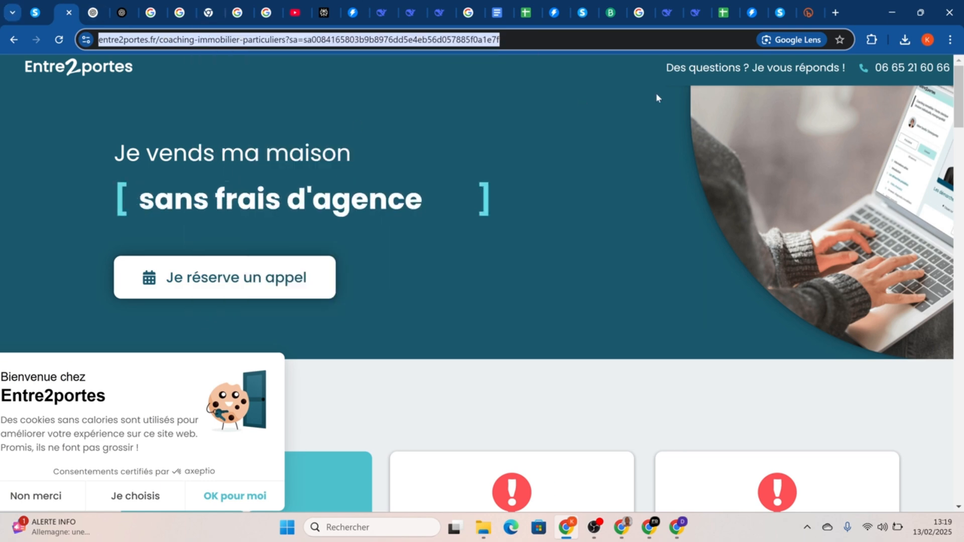
left_click(802, 10)
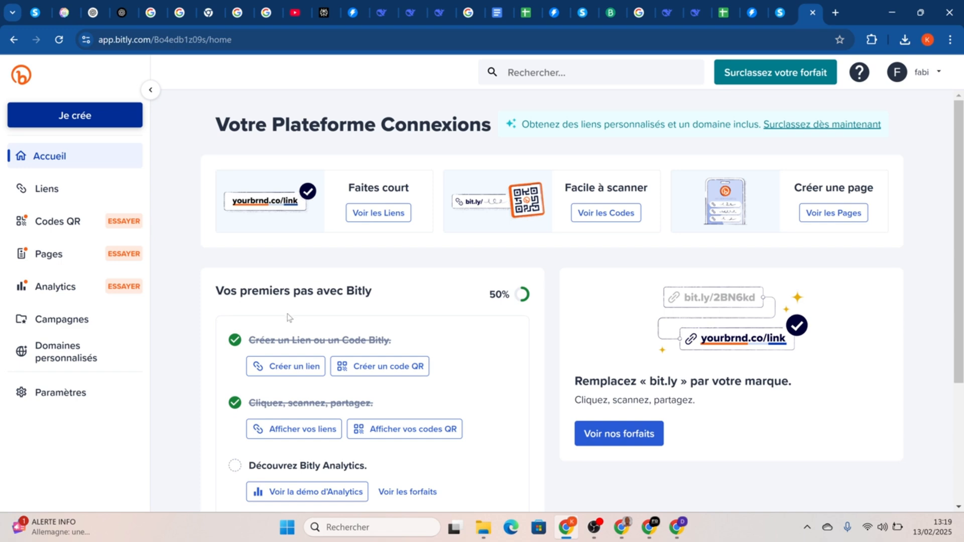
scroll(390, 336, "down", 2)
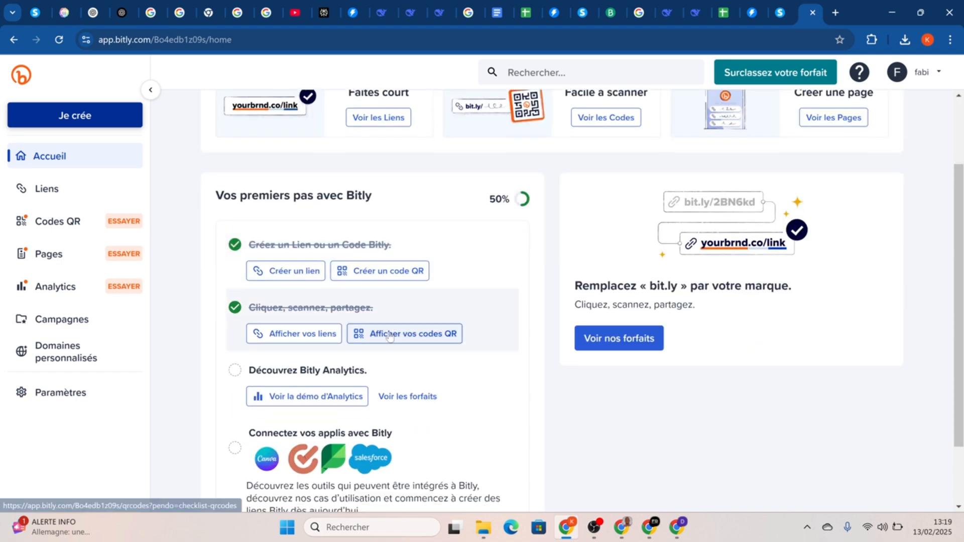
left_click(301, 274)
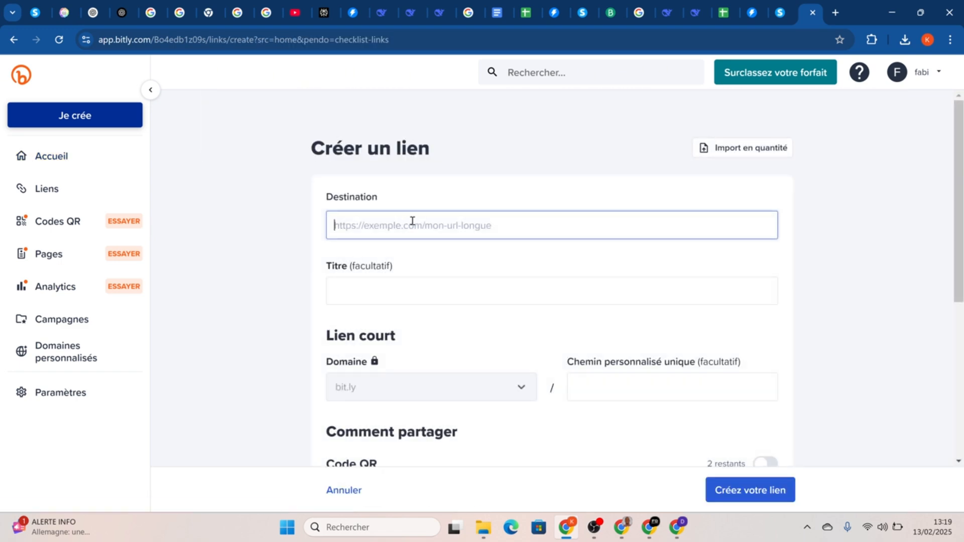
Paste the copied coaching page address as the destination of the new Bitly link
right_click(412, 221)
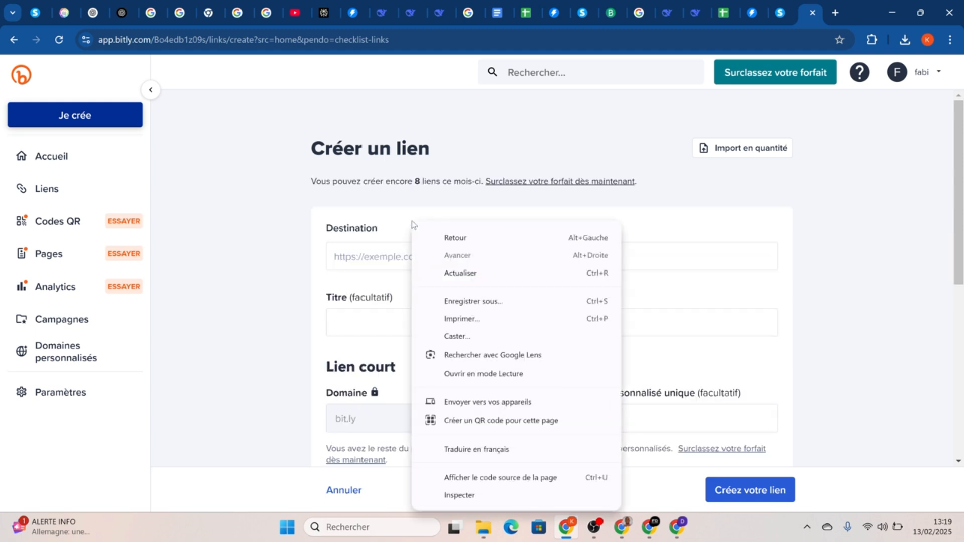
left_click(466, 336)
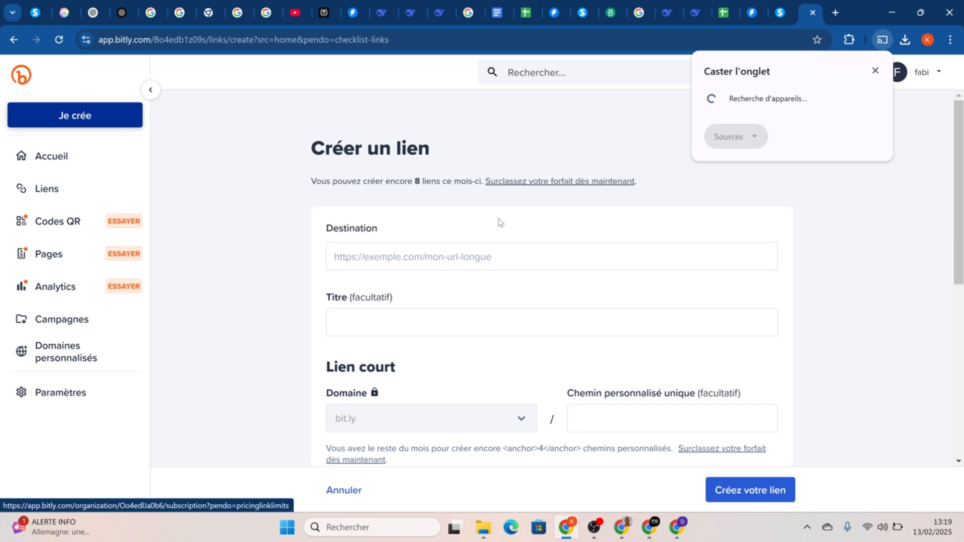
left_click(439, 252)
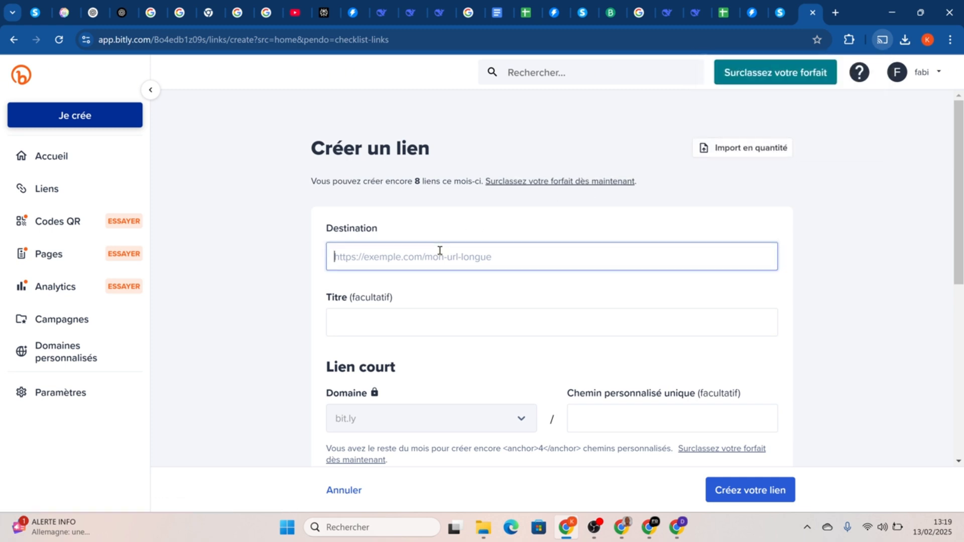
right_click(410, 258)
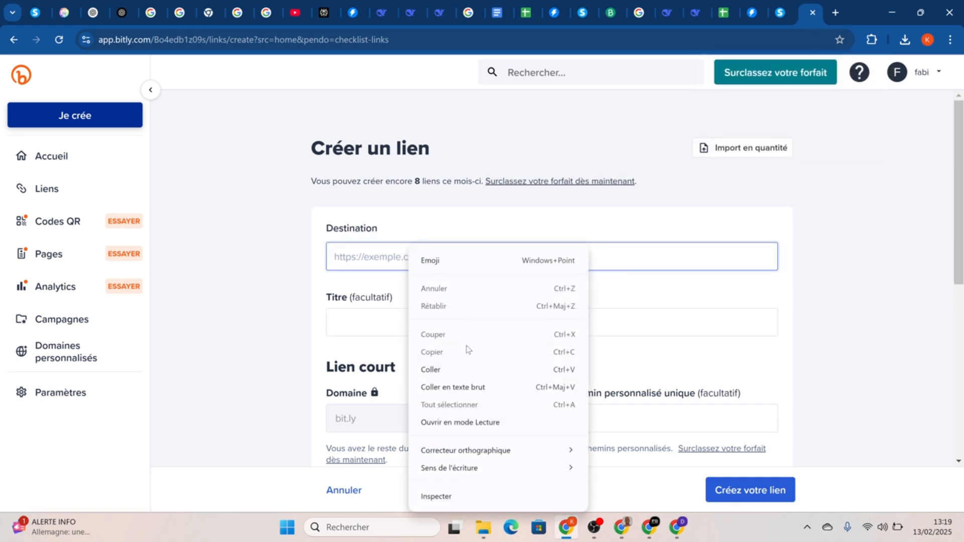
left_click(457, 367)
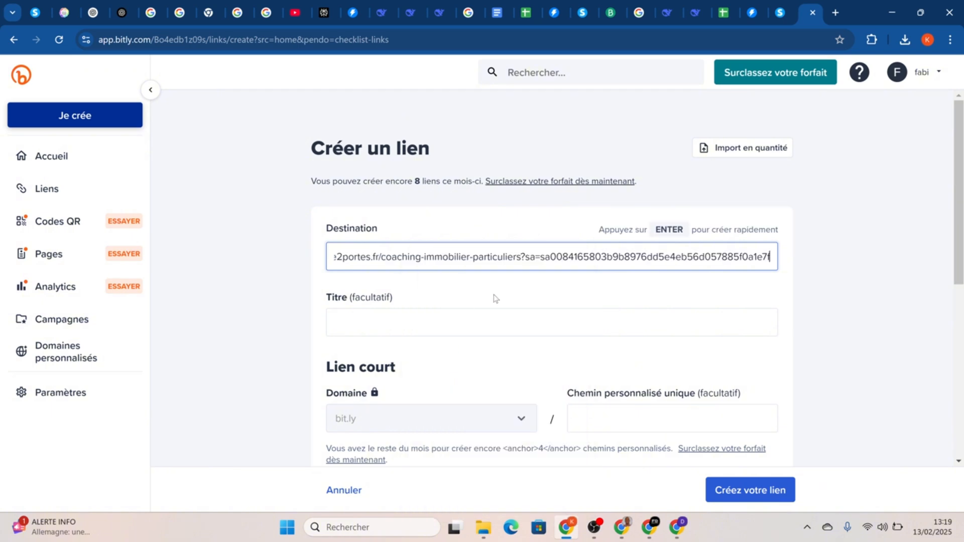
Create the shortened link without a title or custom path and copy it
scroll(492, 300, "down", 2)
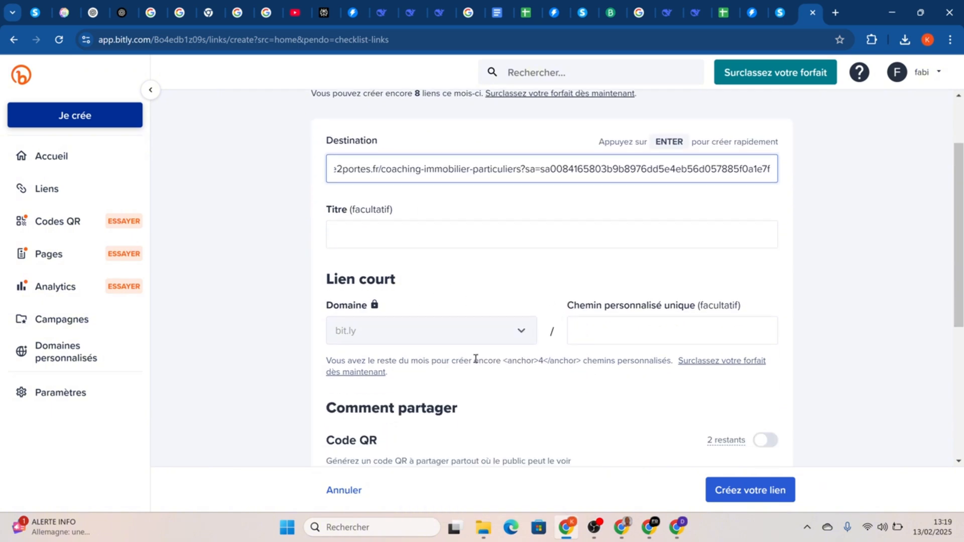
scroll(476, 359, "down", 3)
left_click(719, 490)
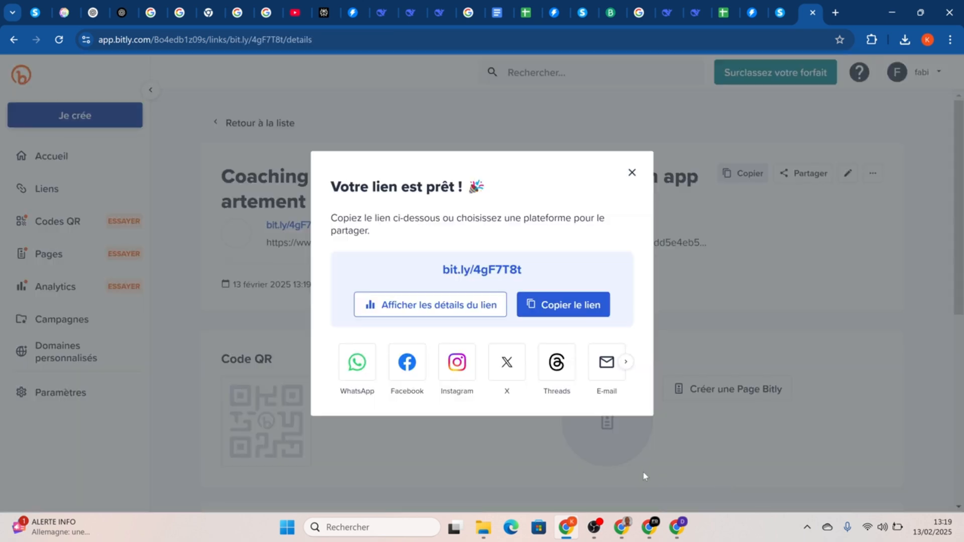
left_click(546, 305)
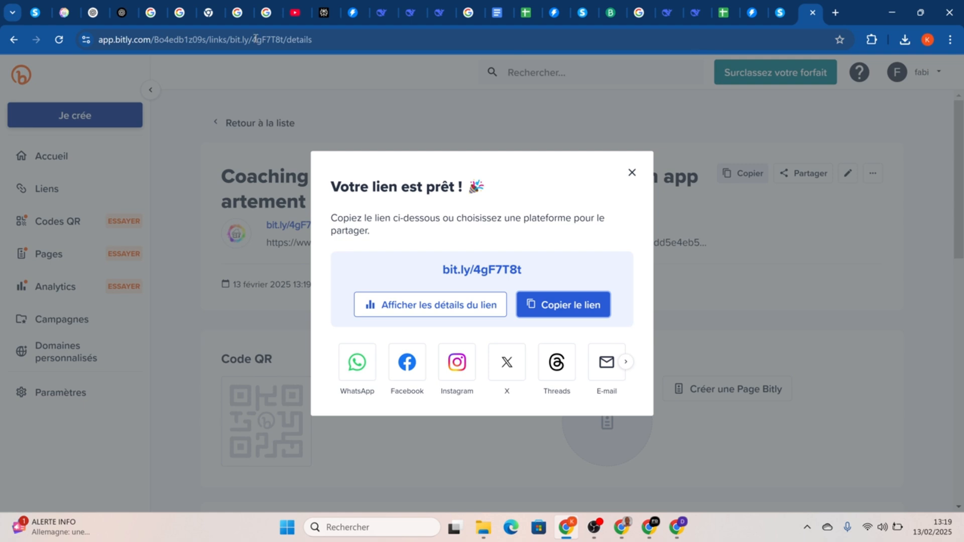
left_click(342, 16)
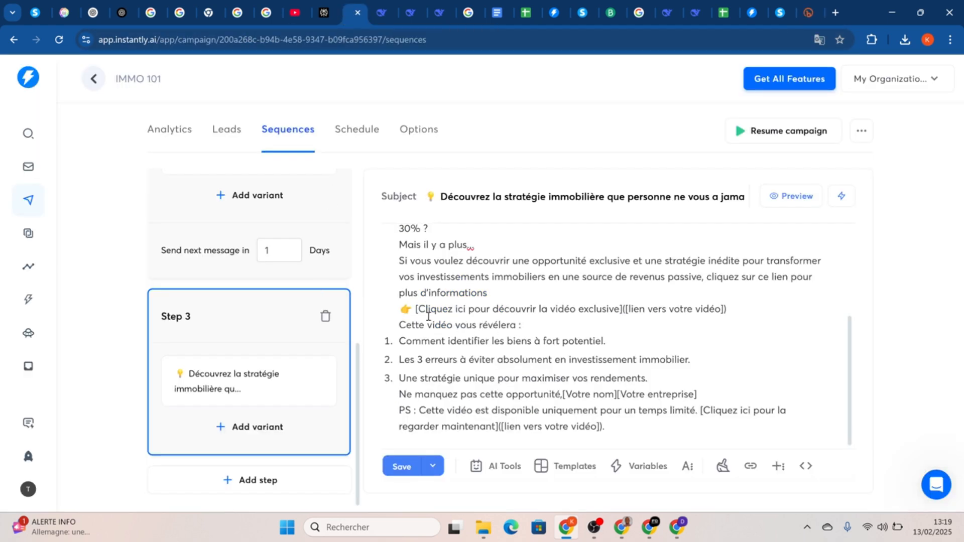
left_click_drag(414, 309, 545, 331)
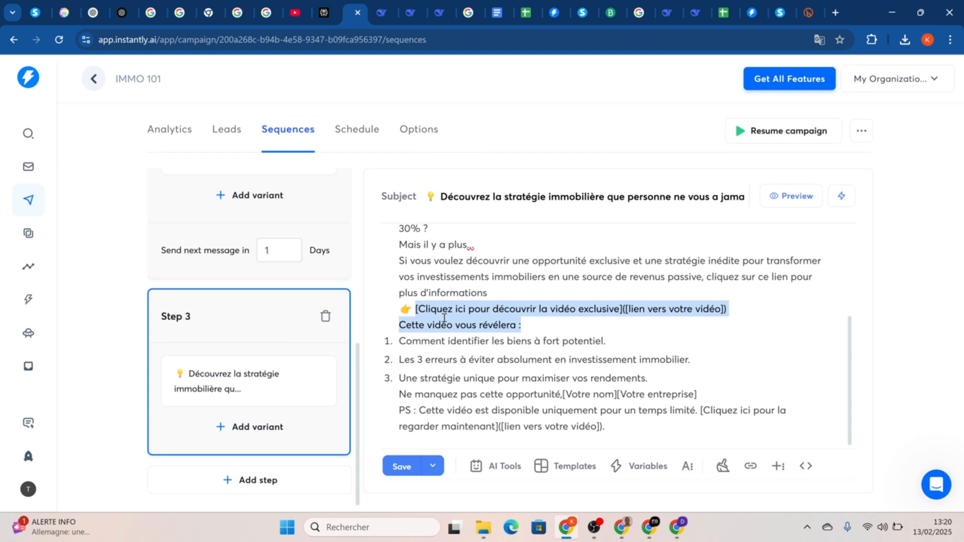
right_click(444, 317)
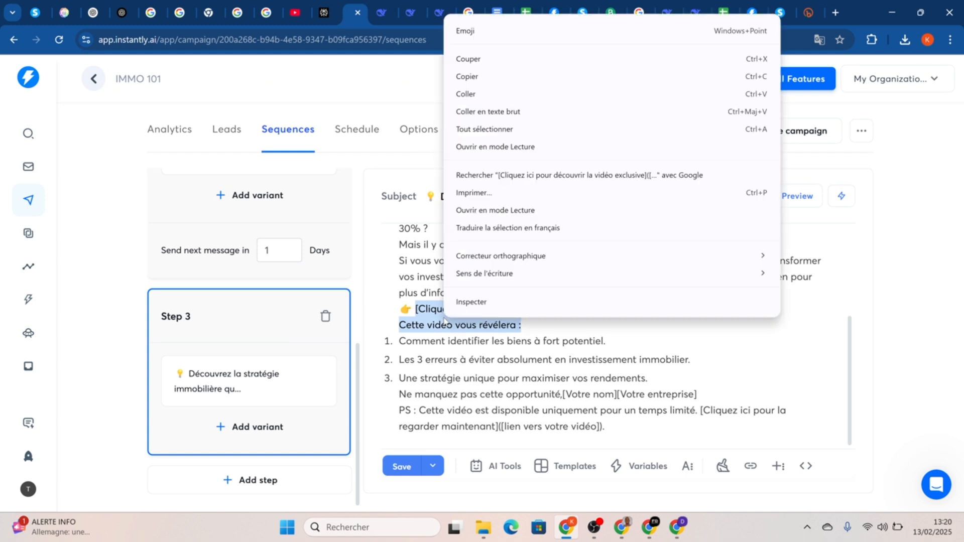
left_click(483, 97)
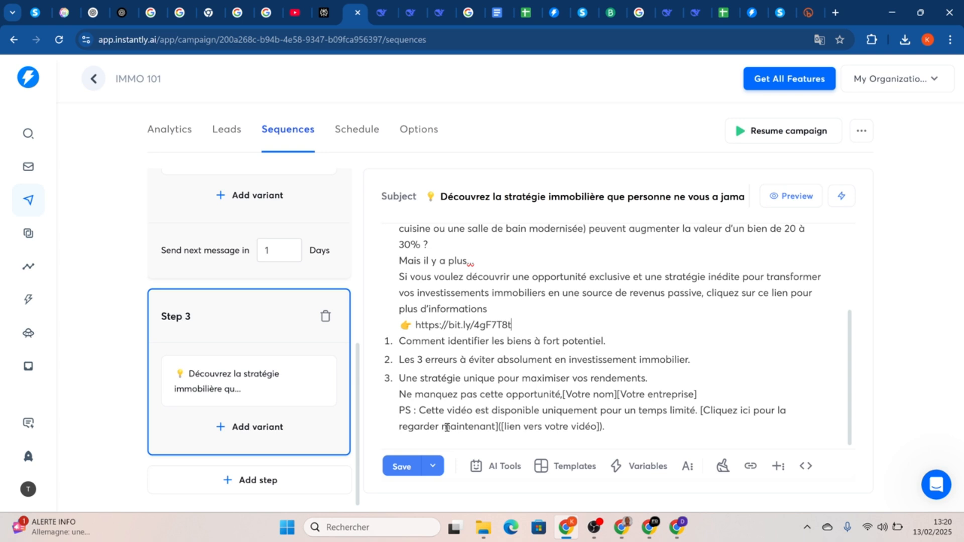
Delete the closing "PS : Cette vidéo est disponible..." paragraph from the Step 3 body and save the sequence
left_click_drag(401, 411, 629, 419)
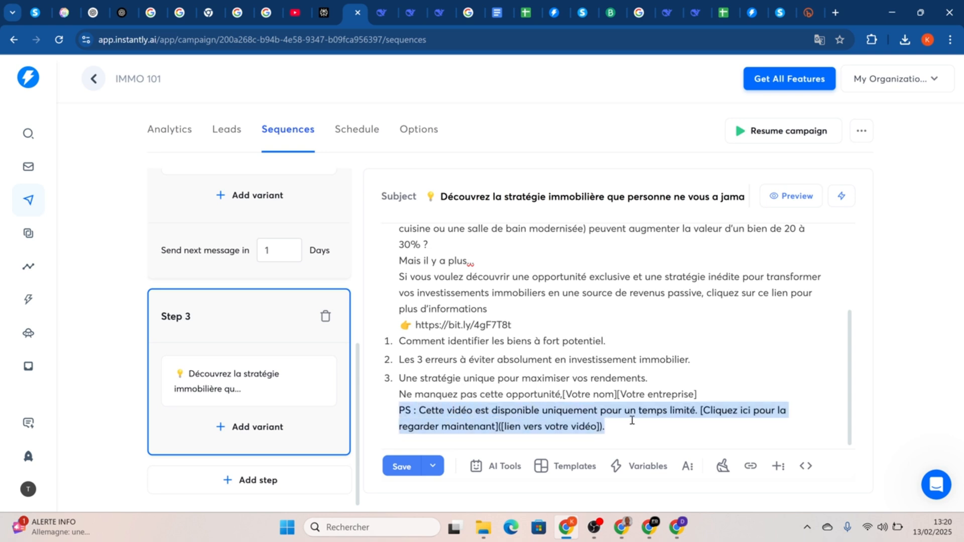
key("BackSpace")
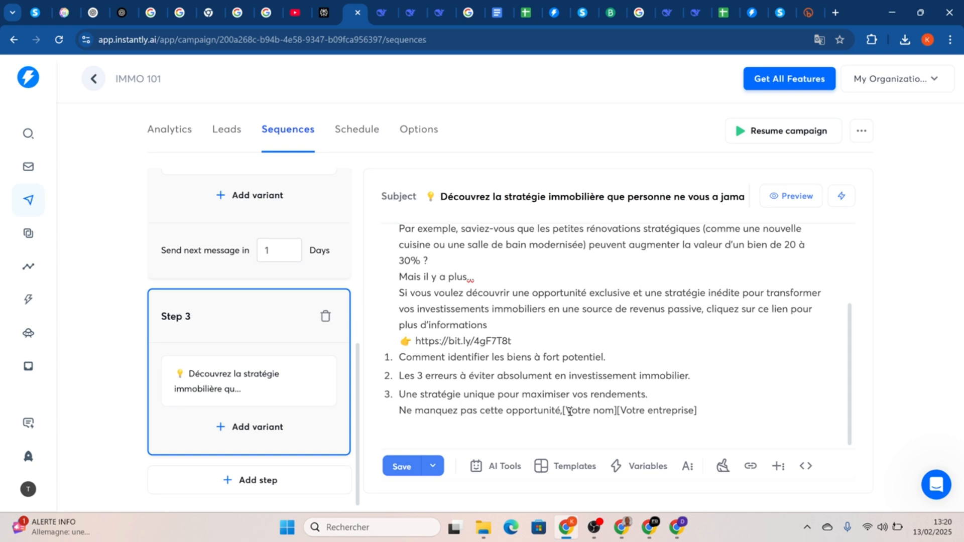
left_click(400, 472)
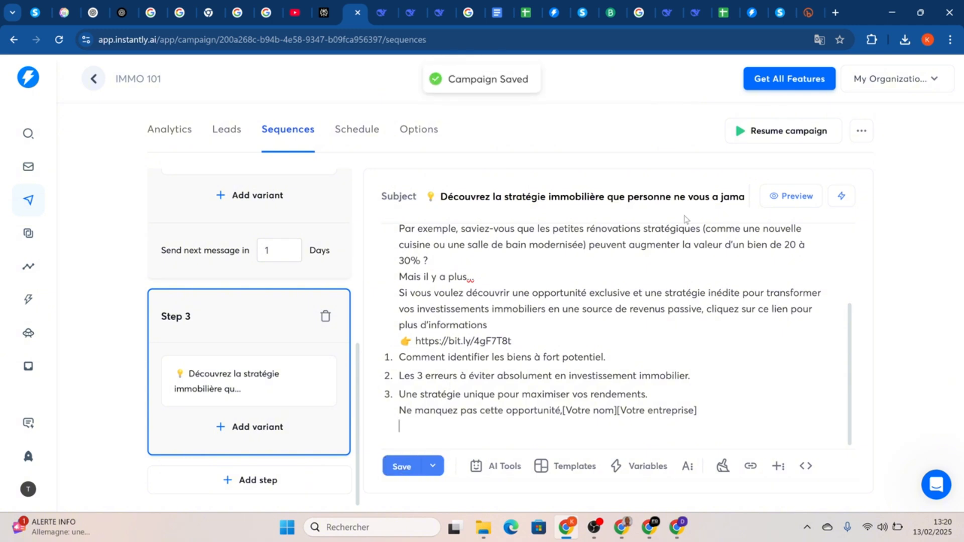
Preview the Step 3 email, check its text and the available sender accounts for a test email, and close the preview
scroll(718, 233, "up", 2)
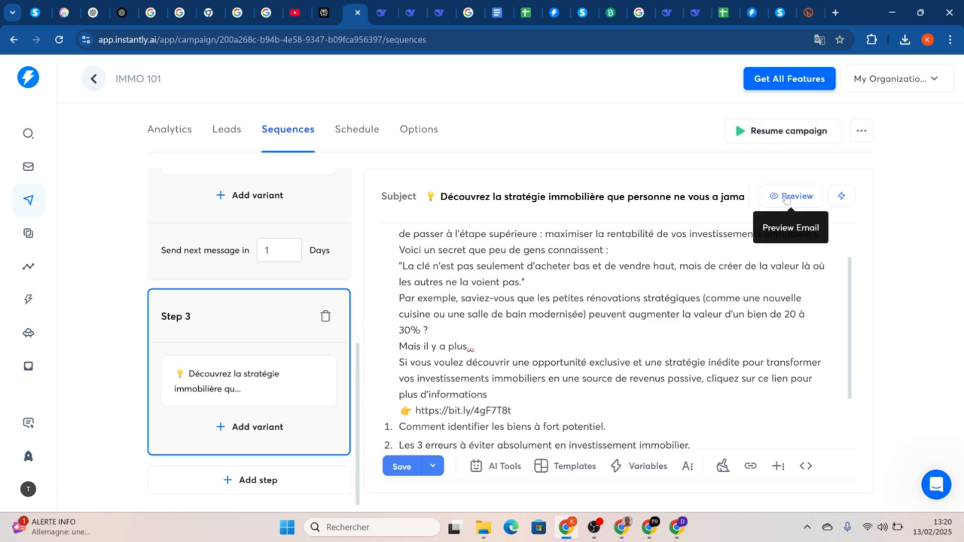
left_click(786, 200)
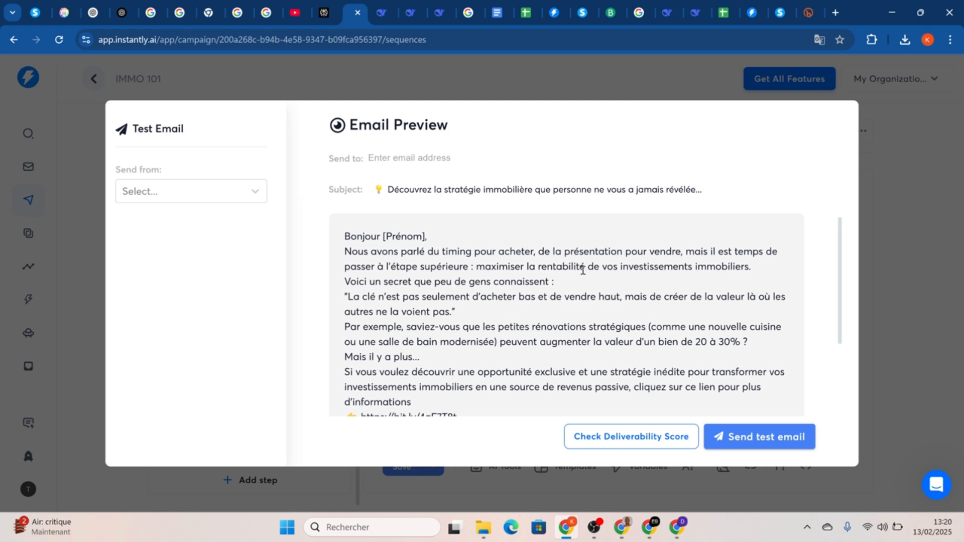
scroll(582, 270, "down", 3)
scroll(582, 274, "up", 3)
left_click(231, 199)
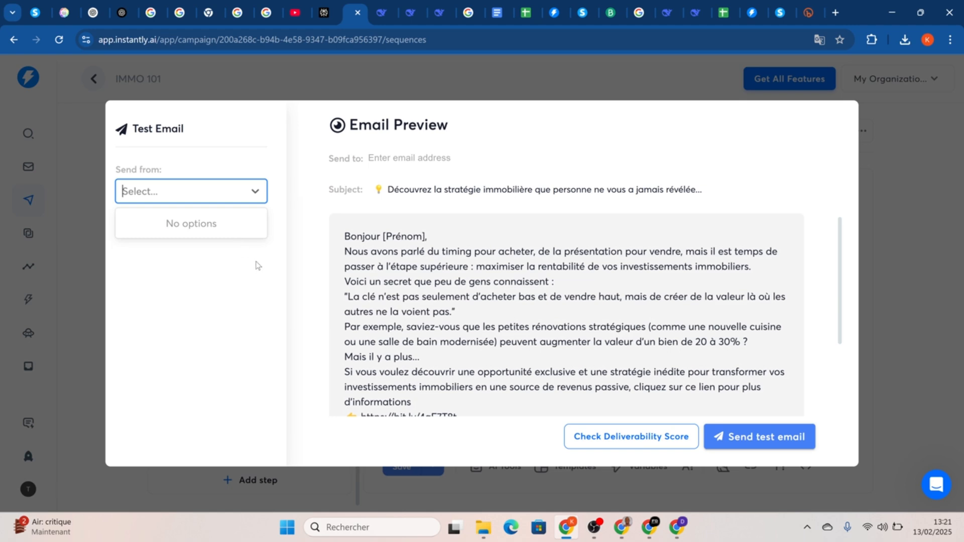
left_click(252, 337)
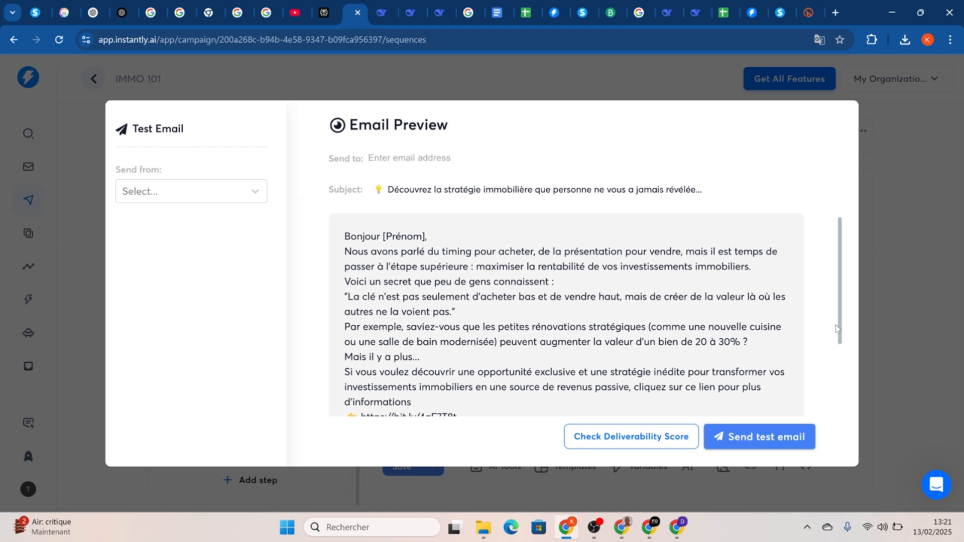
left_click(904, 249)
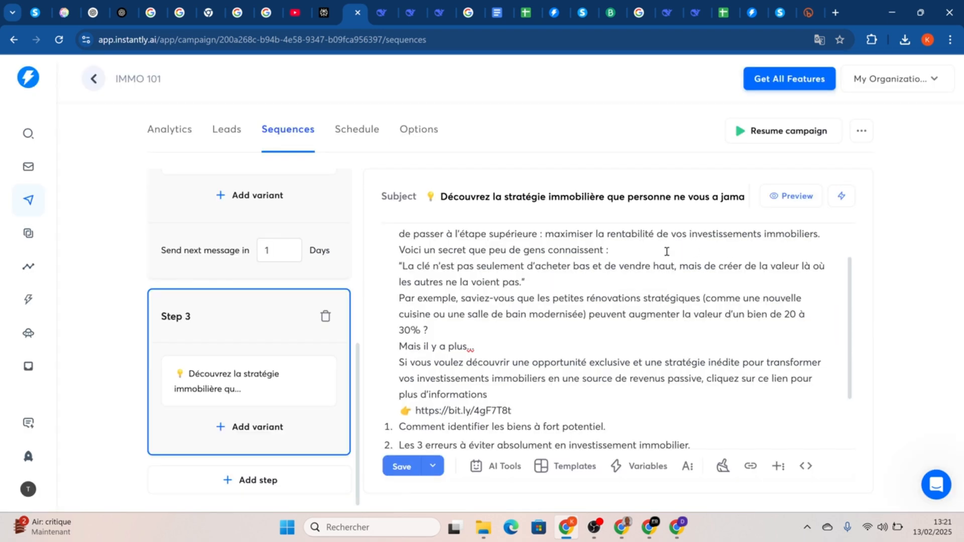
Check the end of the Step 3 email and resume the IMMO 101 campaign
scroll(588, 341, "down", 2)
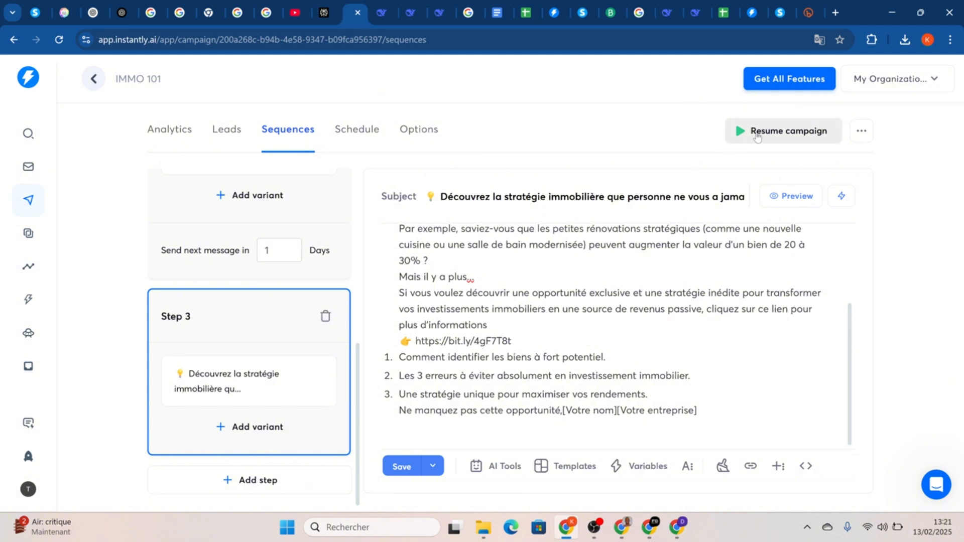
left_click(757, 136)
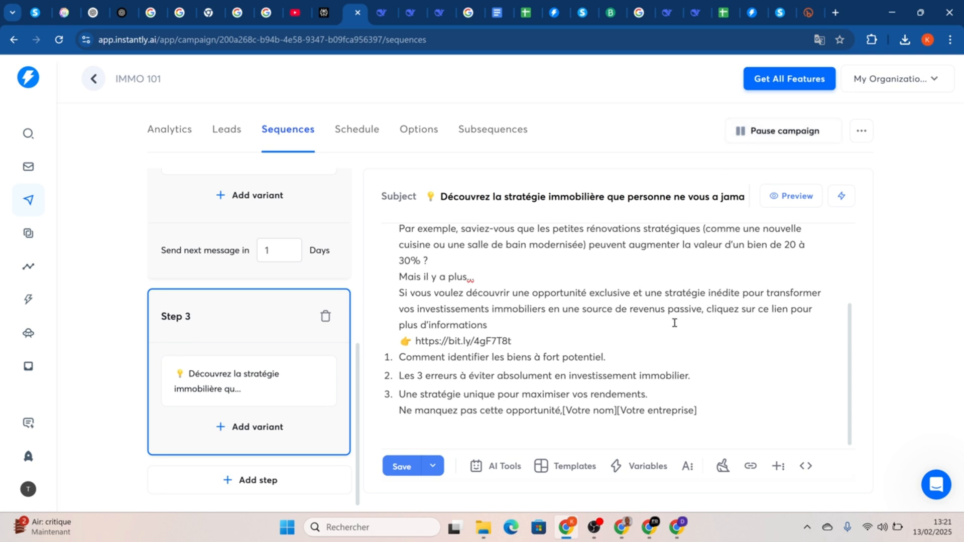
left_click(897, 86)
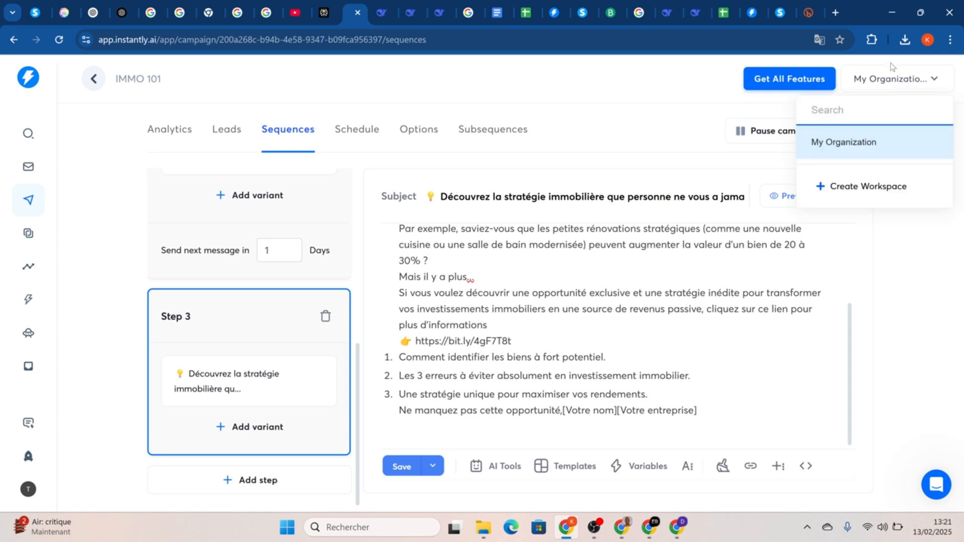
left_click(824, 93)
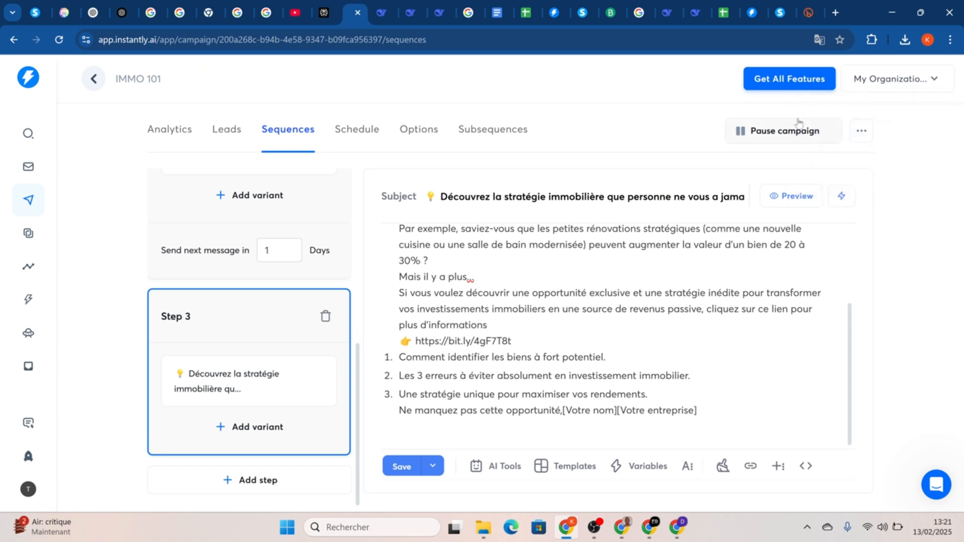
left_click(862, 140)
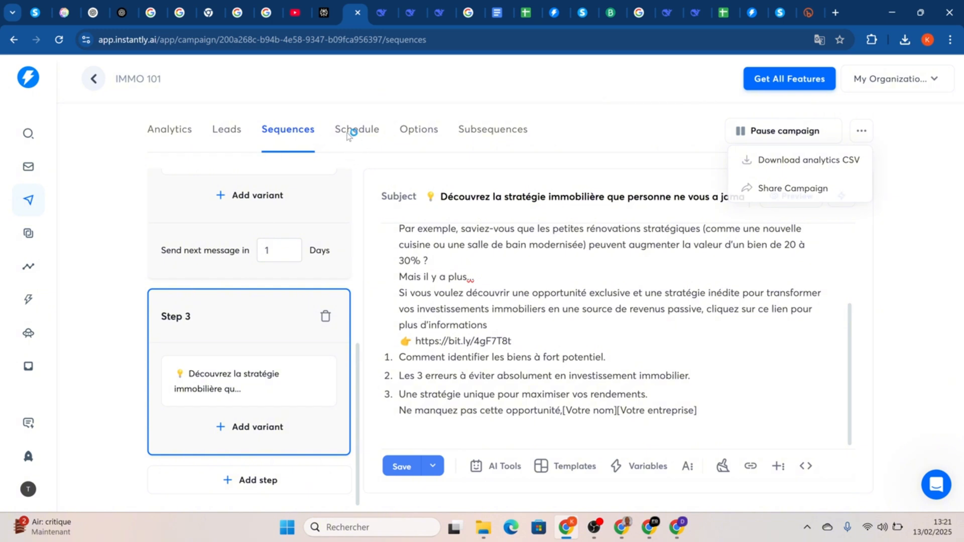
Review the campaign's sending schedule and save it with its existing hours, timezone and weekdays
left_click(348, 133)
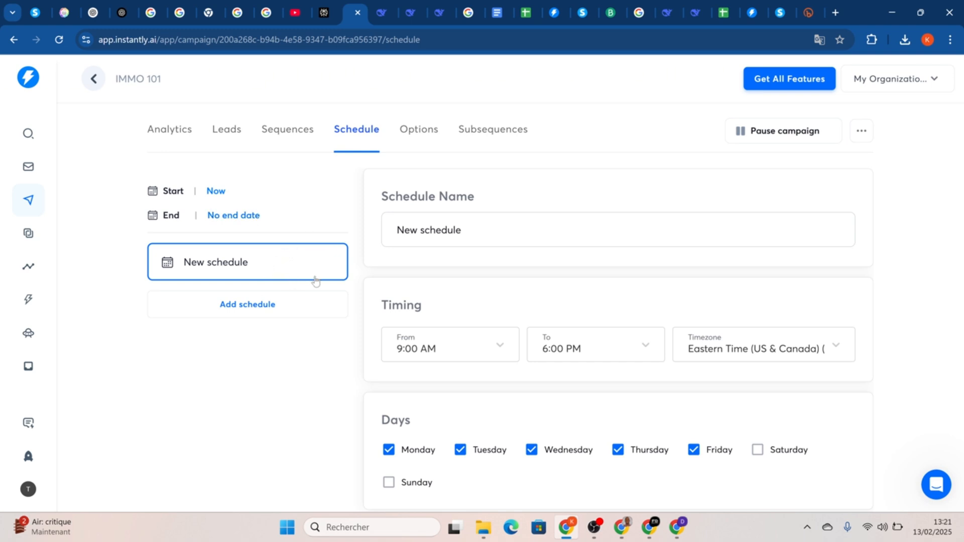
scroll(474, 316, "down", 1)
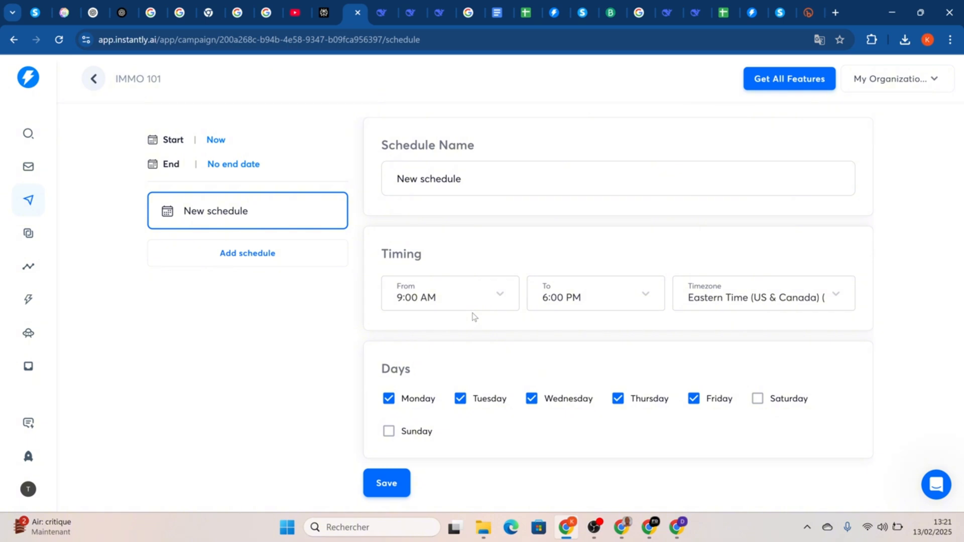
scroll(446, 304, "up", 1)
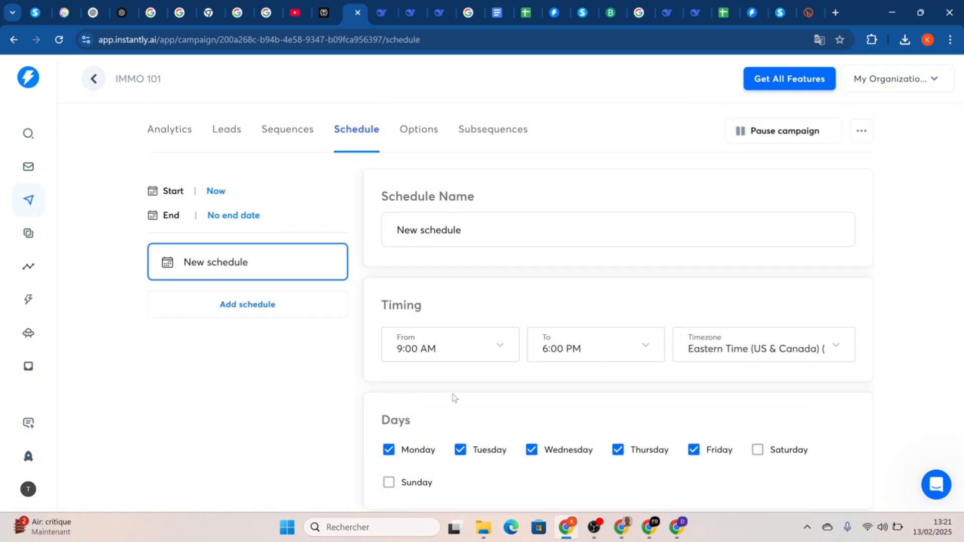
scroll(454, 398, "down", 1)
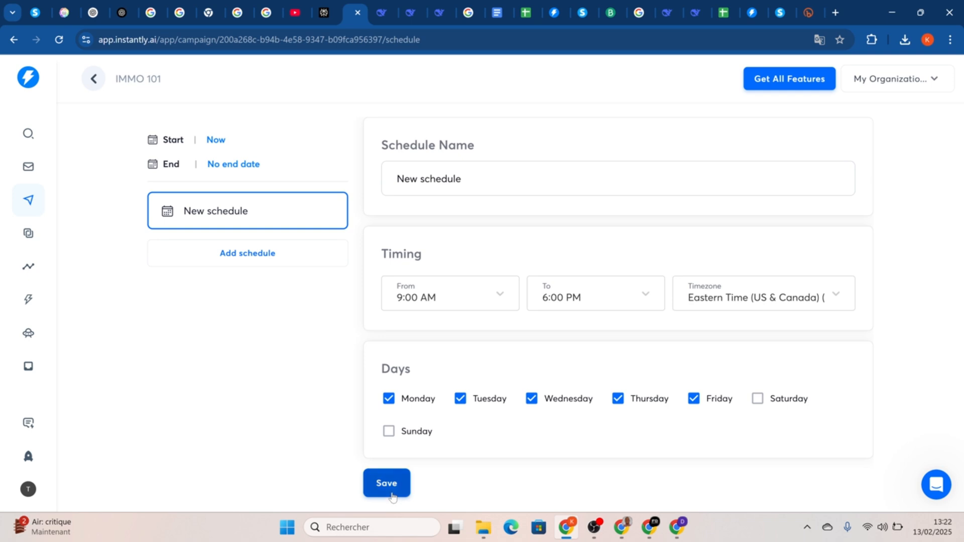
left_click(387, 483)
scroll(452, 314, "up", 1)
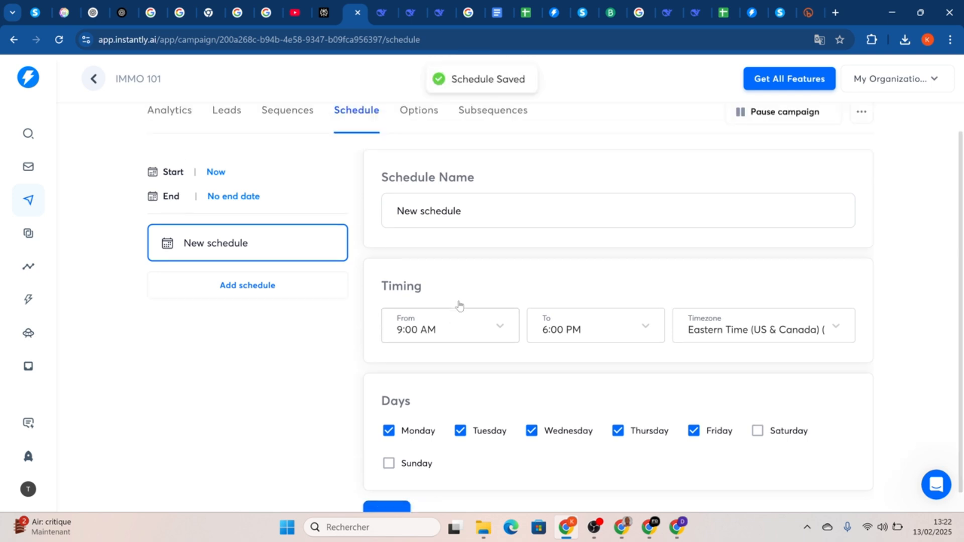
Review the IMMO 101 campaign's sending options and save them with their existing reply, tracking, delivery and daily limit settings
left_click(415, 138)
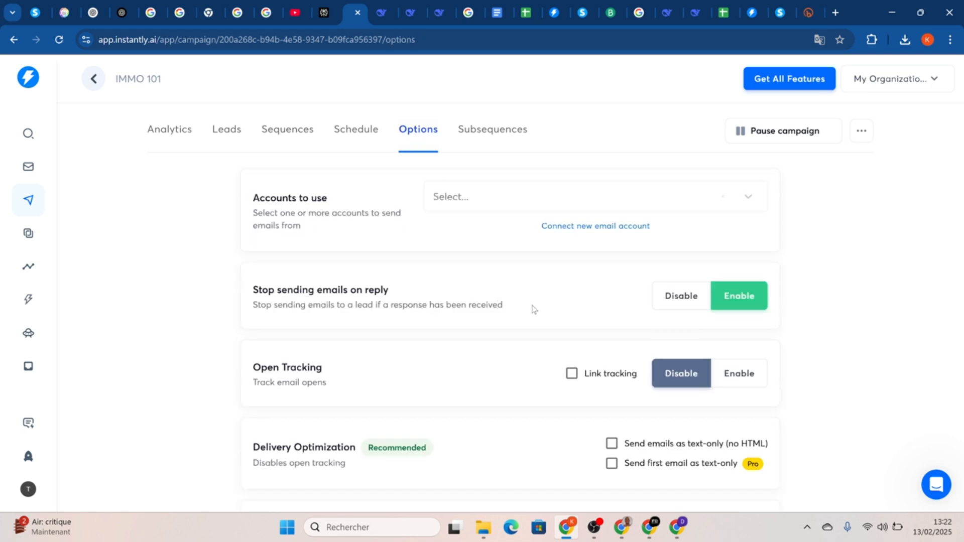
scroll(534, 310, "down", 3)
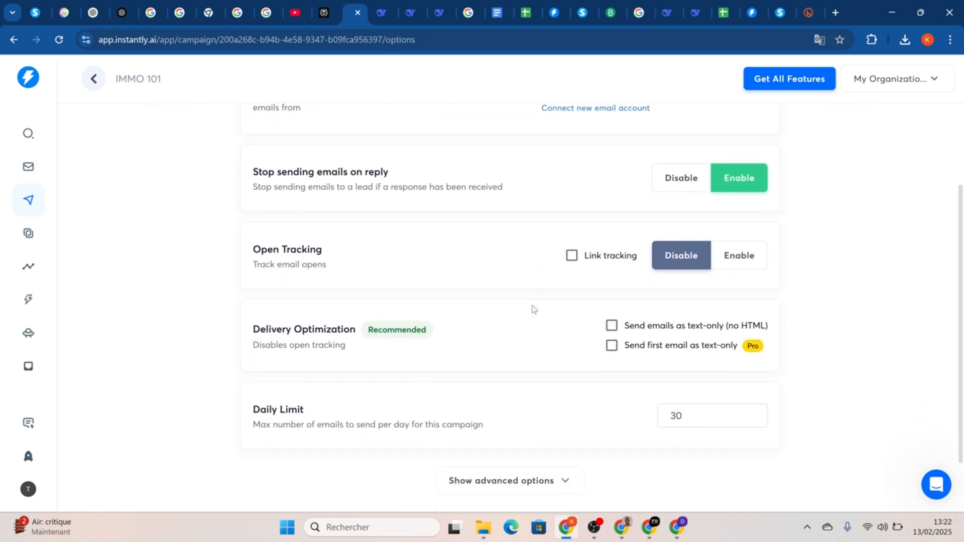
scroll(700, 415, "down", 2)
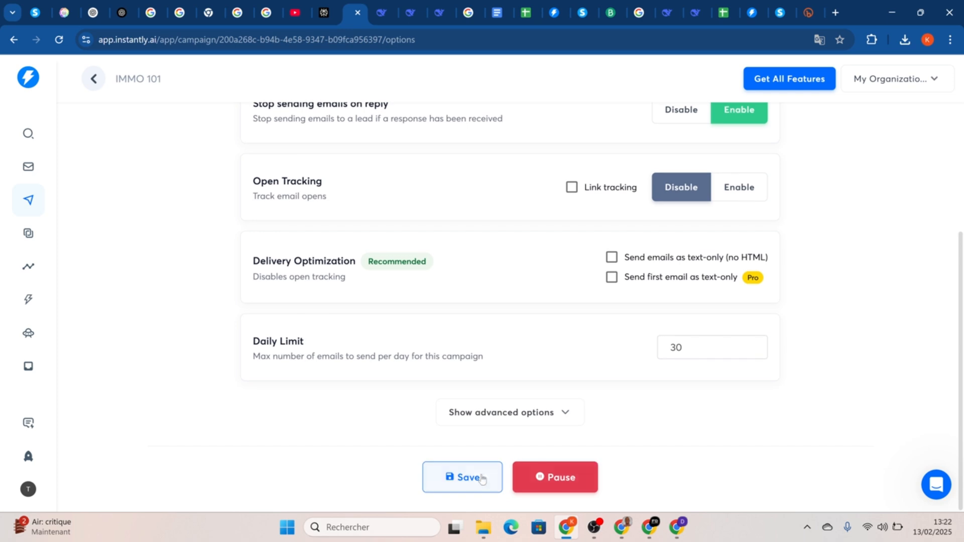
left_click(482, 480)
left_click(472, 480)
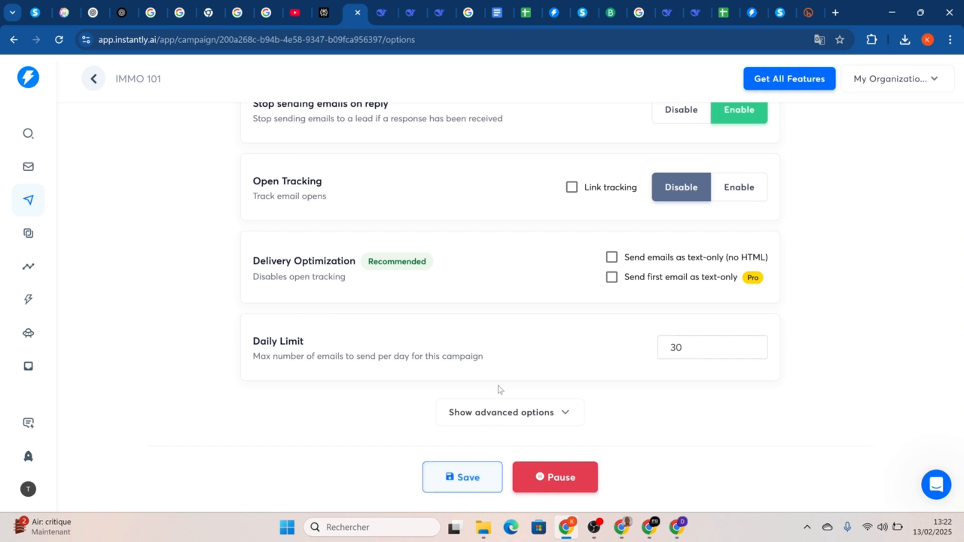
scroll(500, 390, "up", 5)
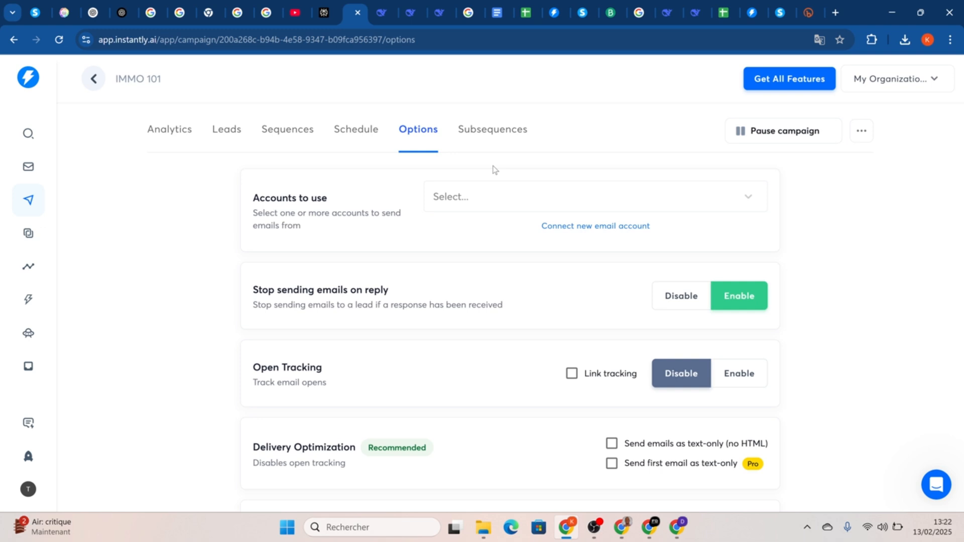
Switch to systeme.io, view the marketplace's affiliate programs and open the affiliate dashboard
left_click(780, 14)
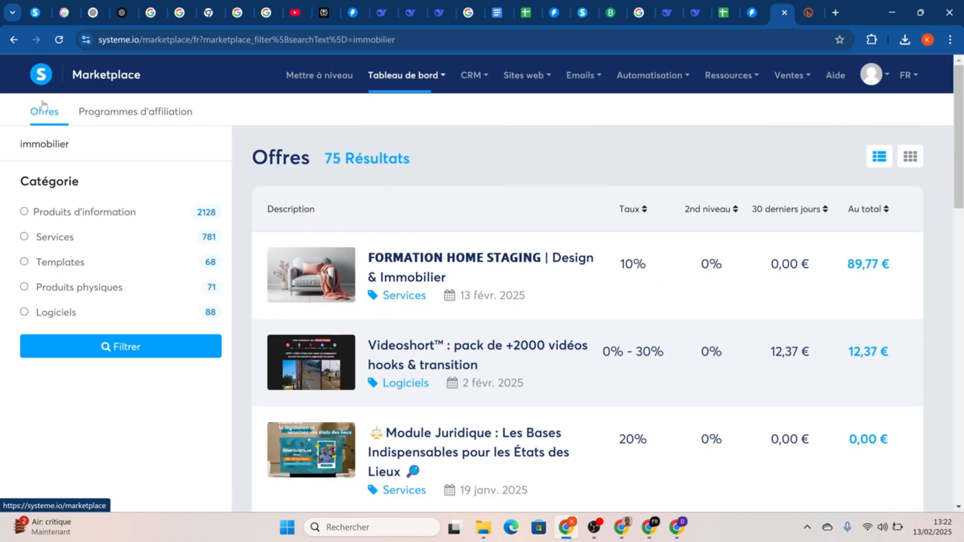
left_click(171, 119)
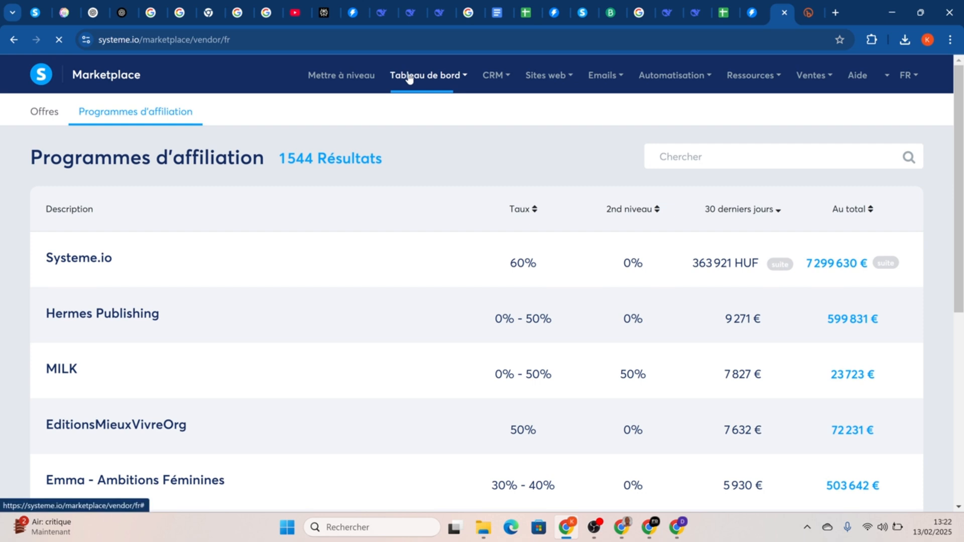
left_click(409, 78)
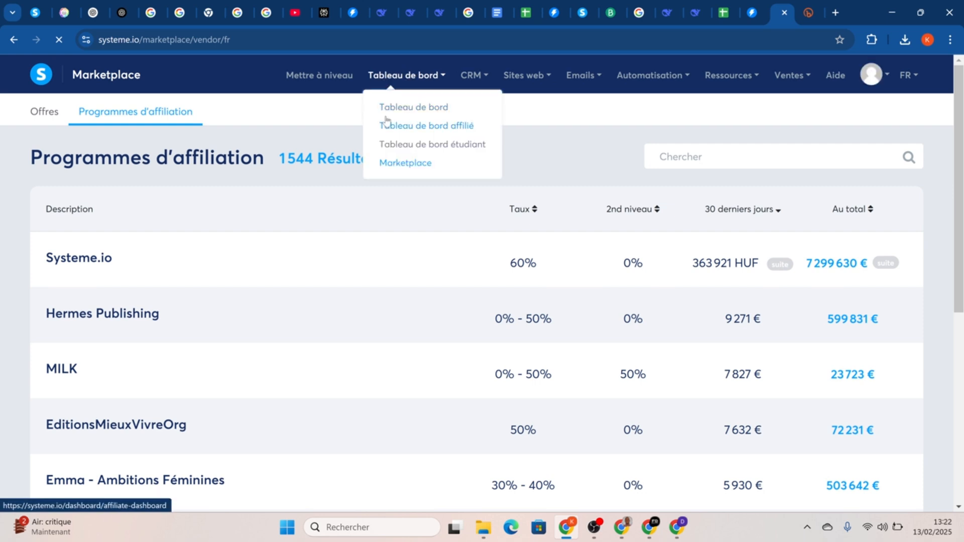
left_click(433, 126)
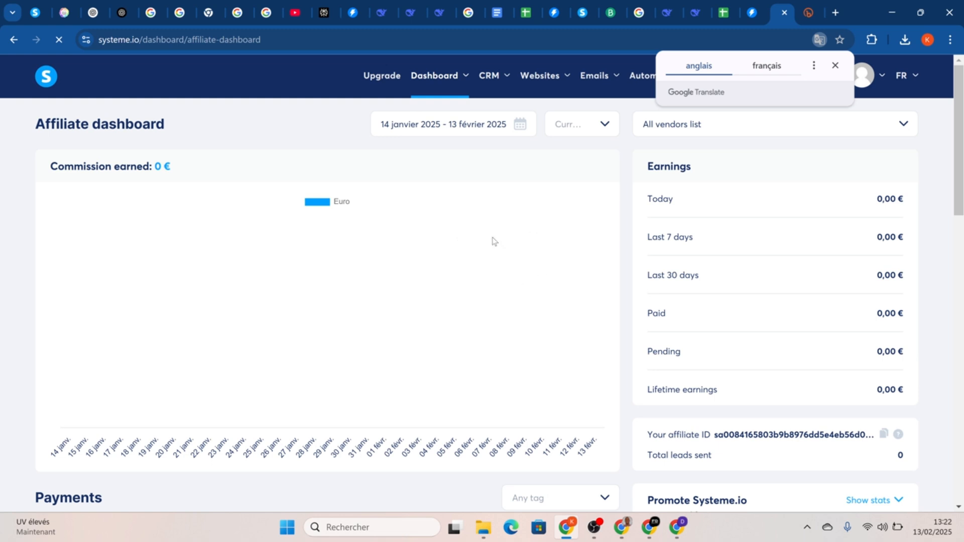
Examine the affiliate dashboard's commissions, earnings, payments and promotion sections
scroll(493, 264, "down", 3)
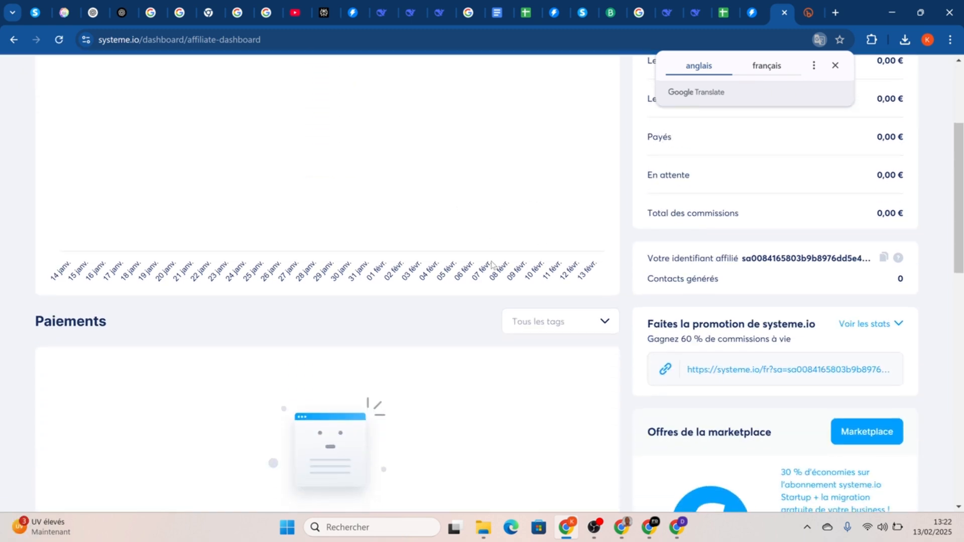
scroll(494, 265, "down", 2)
scroll(494, 265, "up", 3)
scroll(494, 266, "down", 1)
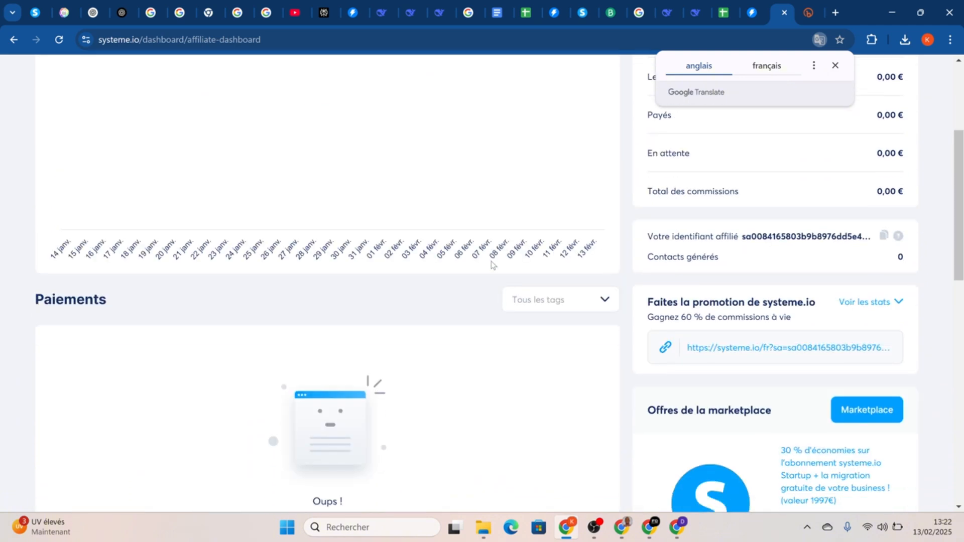
scroll(491, 265, "down", 3)
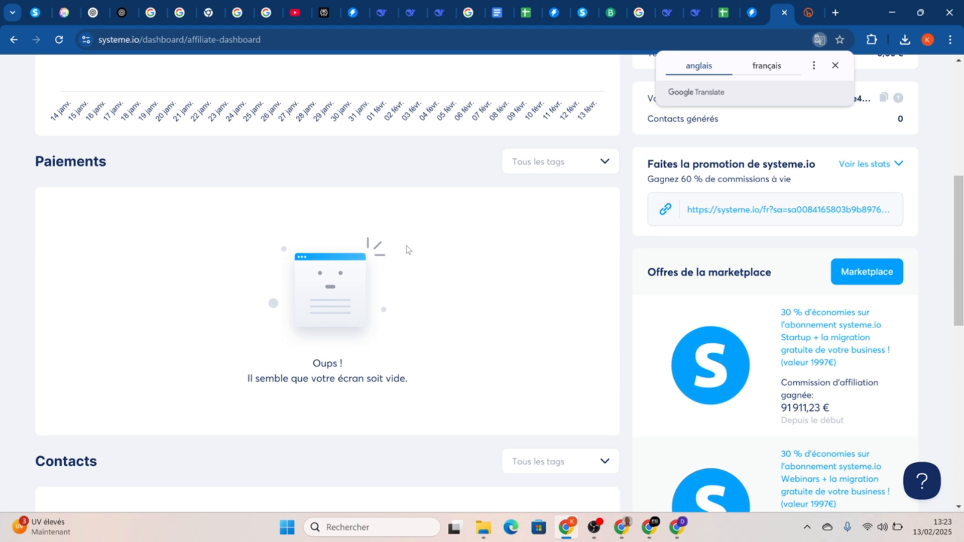
scroll(460, 246, "up", 3)
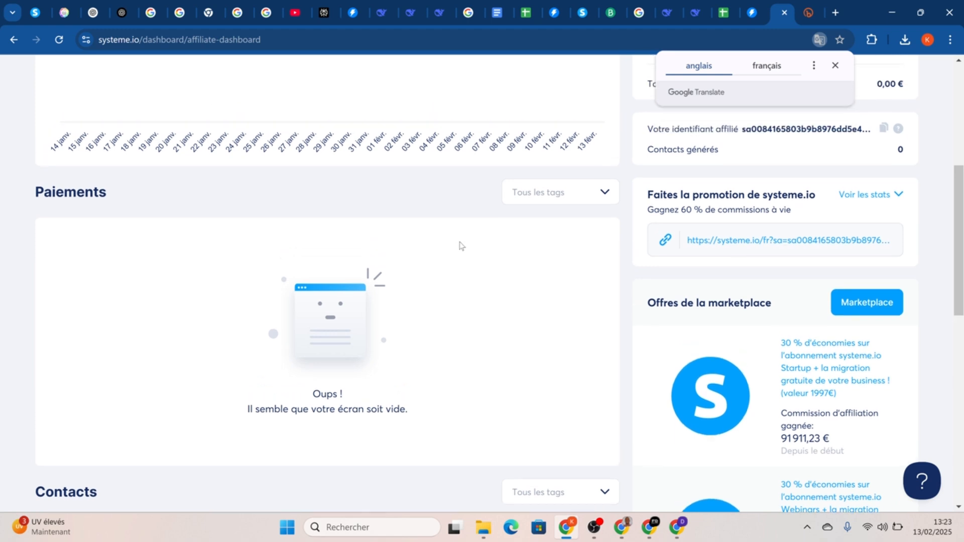
scroll(460, 246, "up", 5)
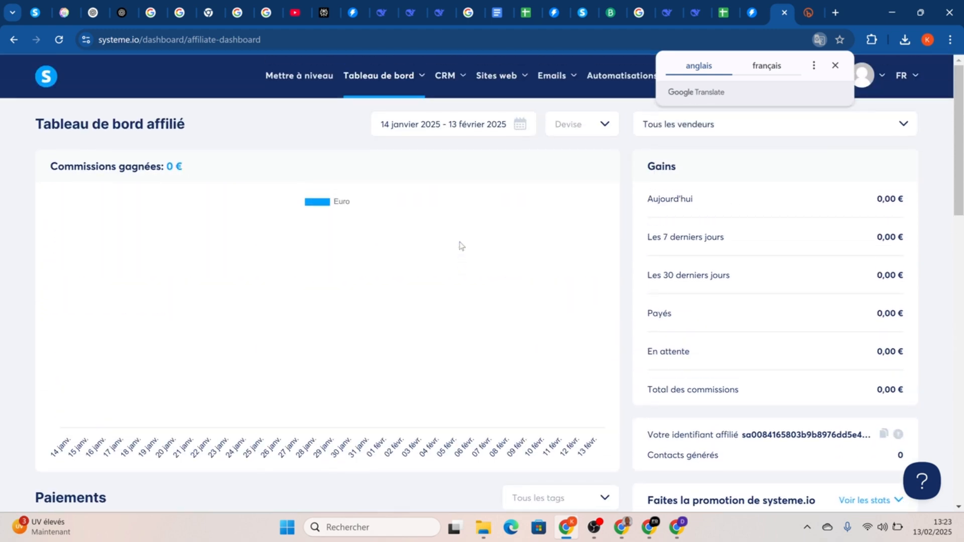